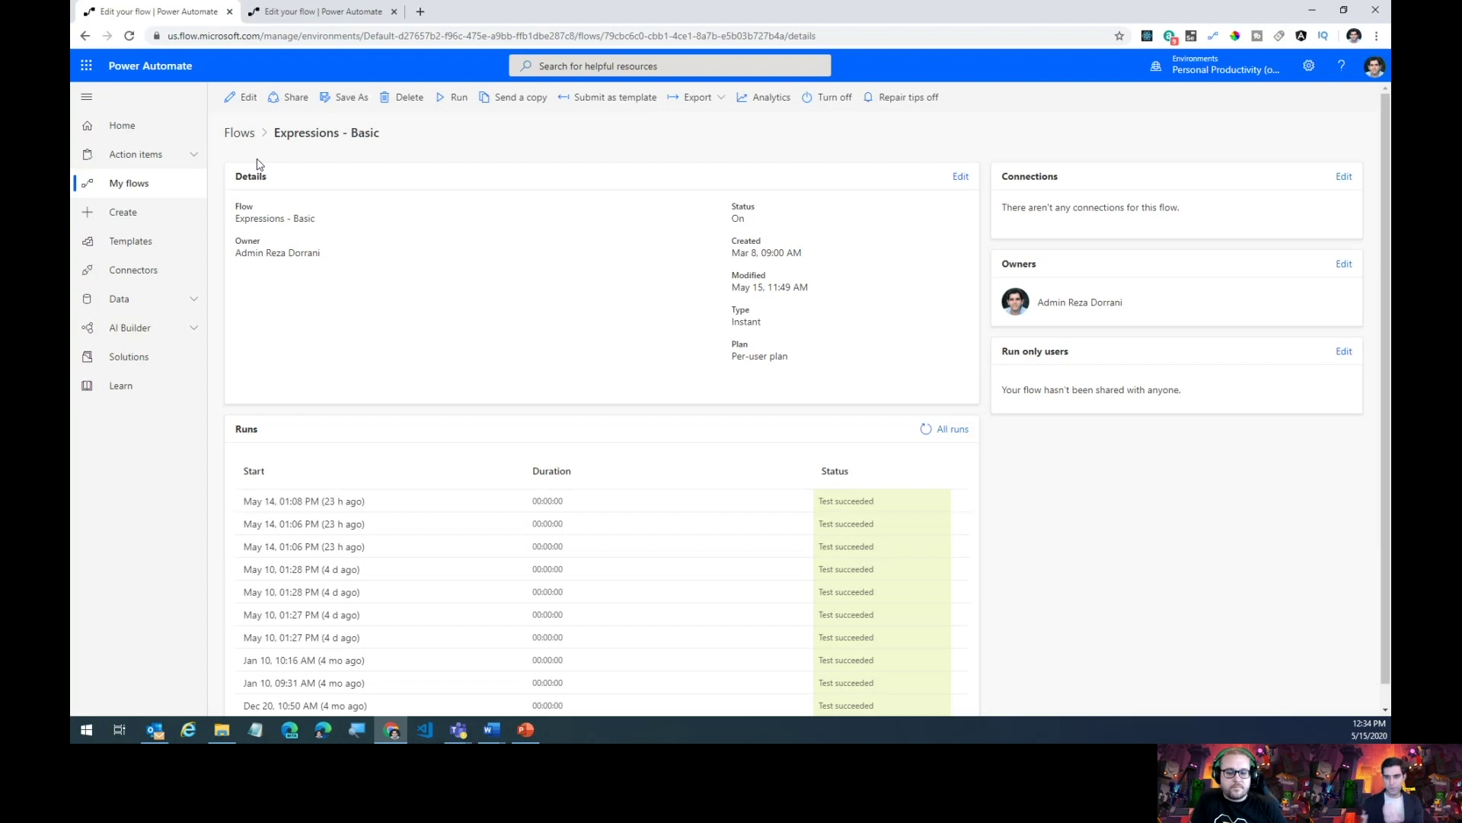
Open the Expressions - Basic flow for editing and inspect its manual trigger and the Replace text action.
left_click(246, 109)
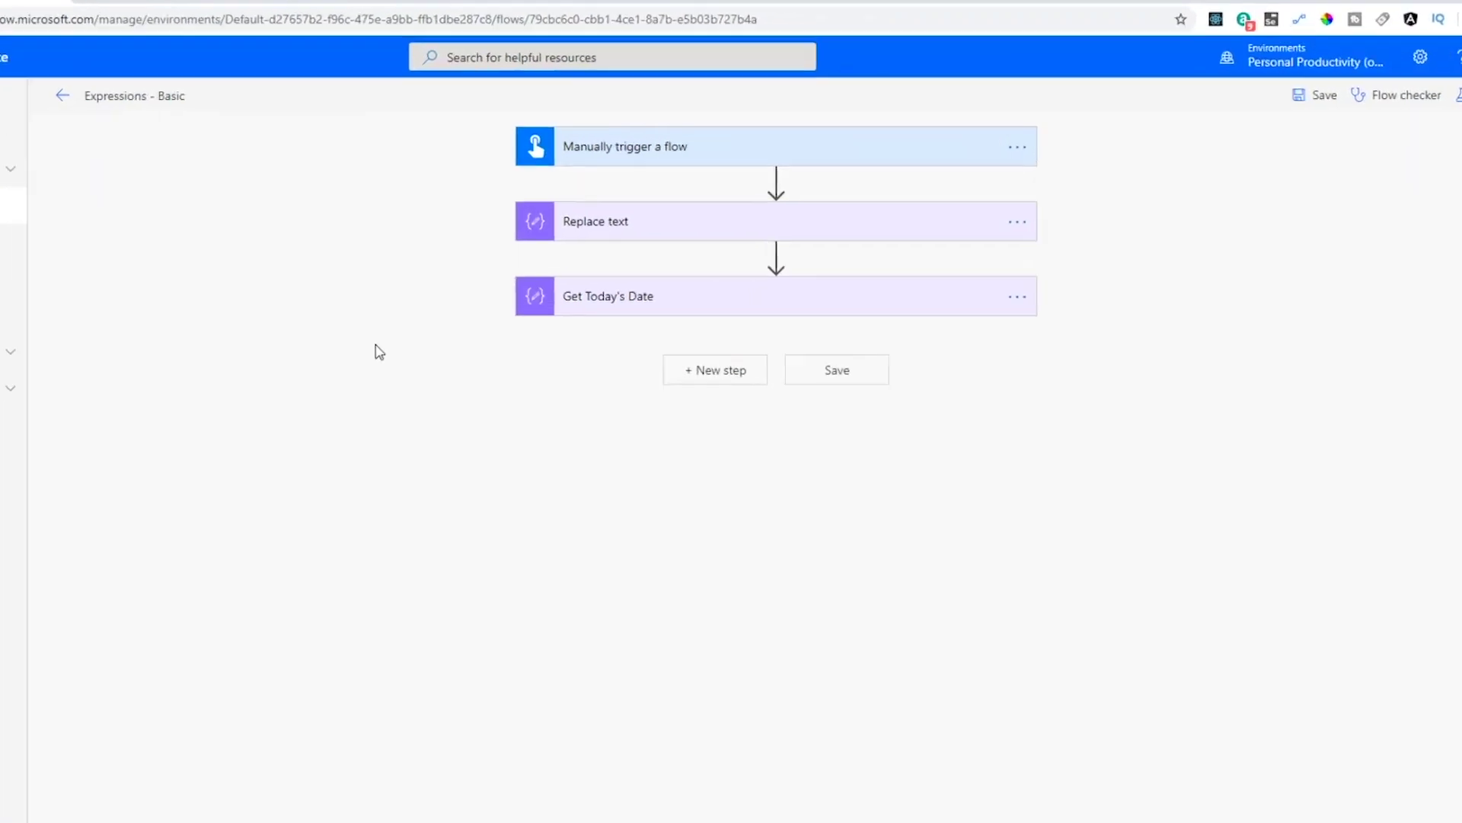
left_click(522, 187)
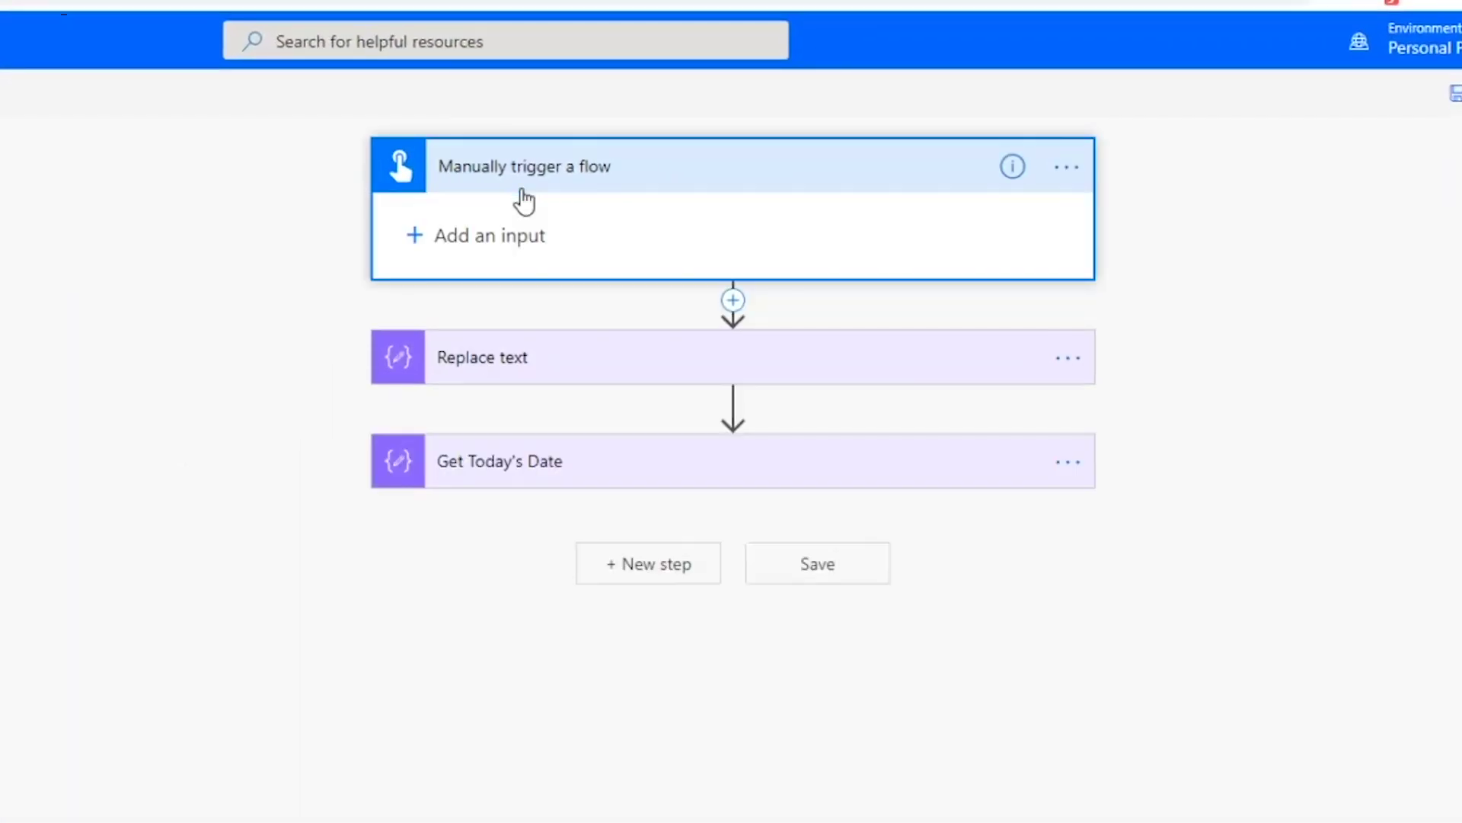
left_click(522, 190)
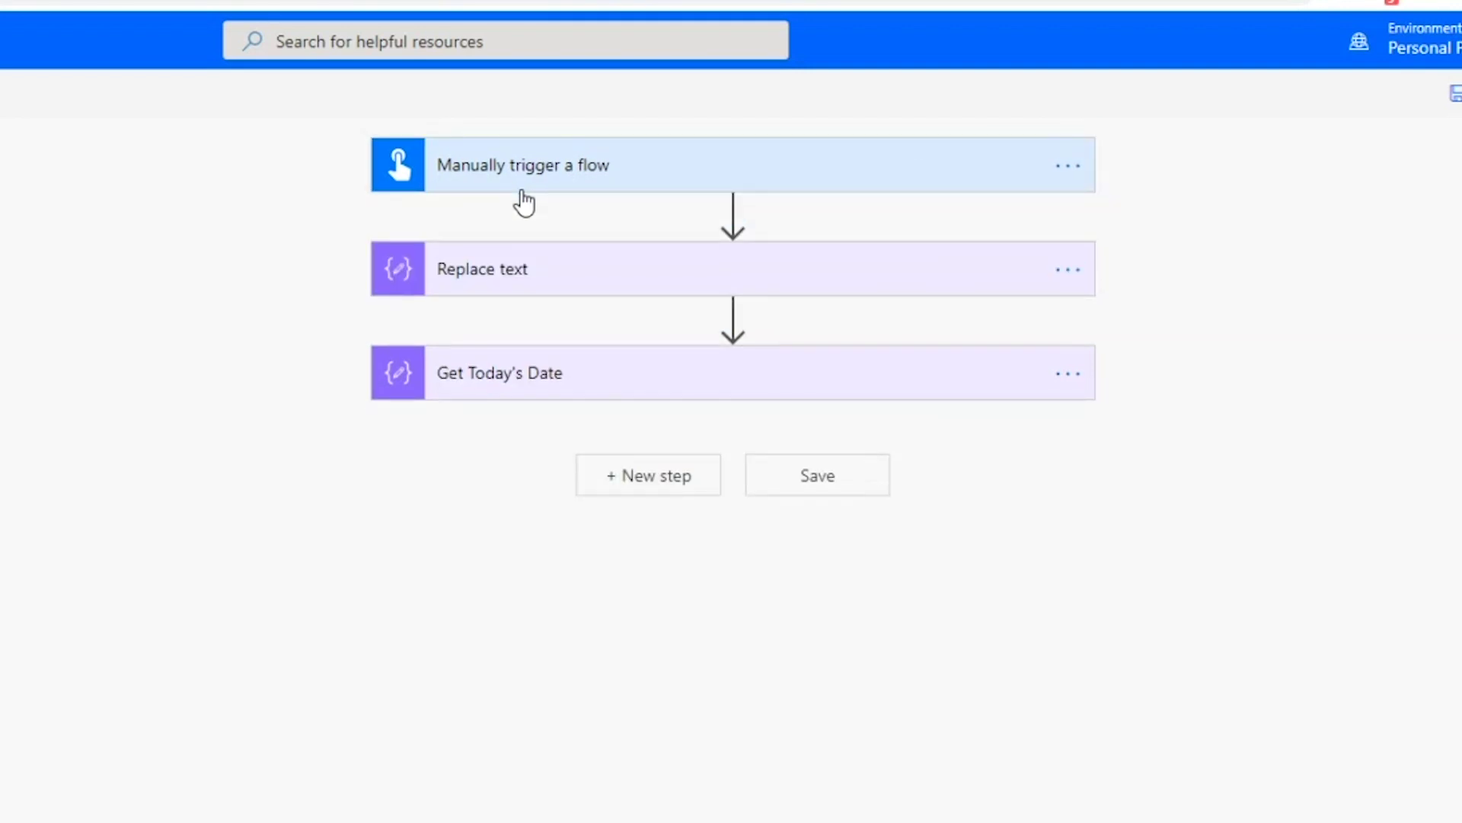
left_click(533, 275)
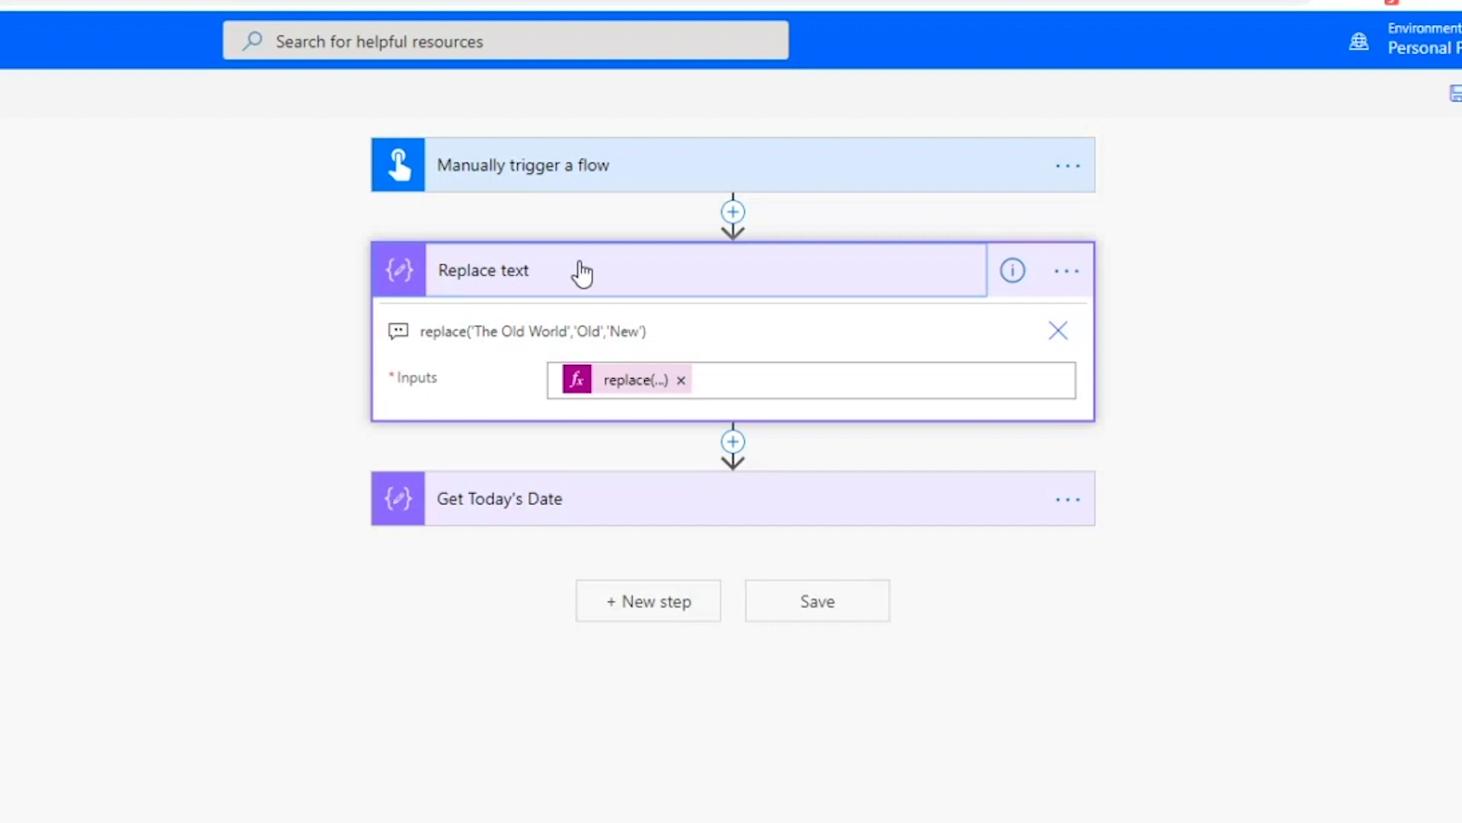
left_click(733, 212)
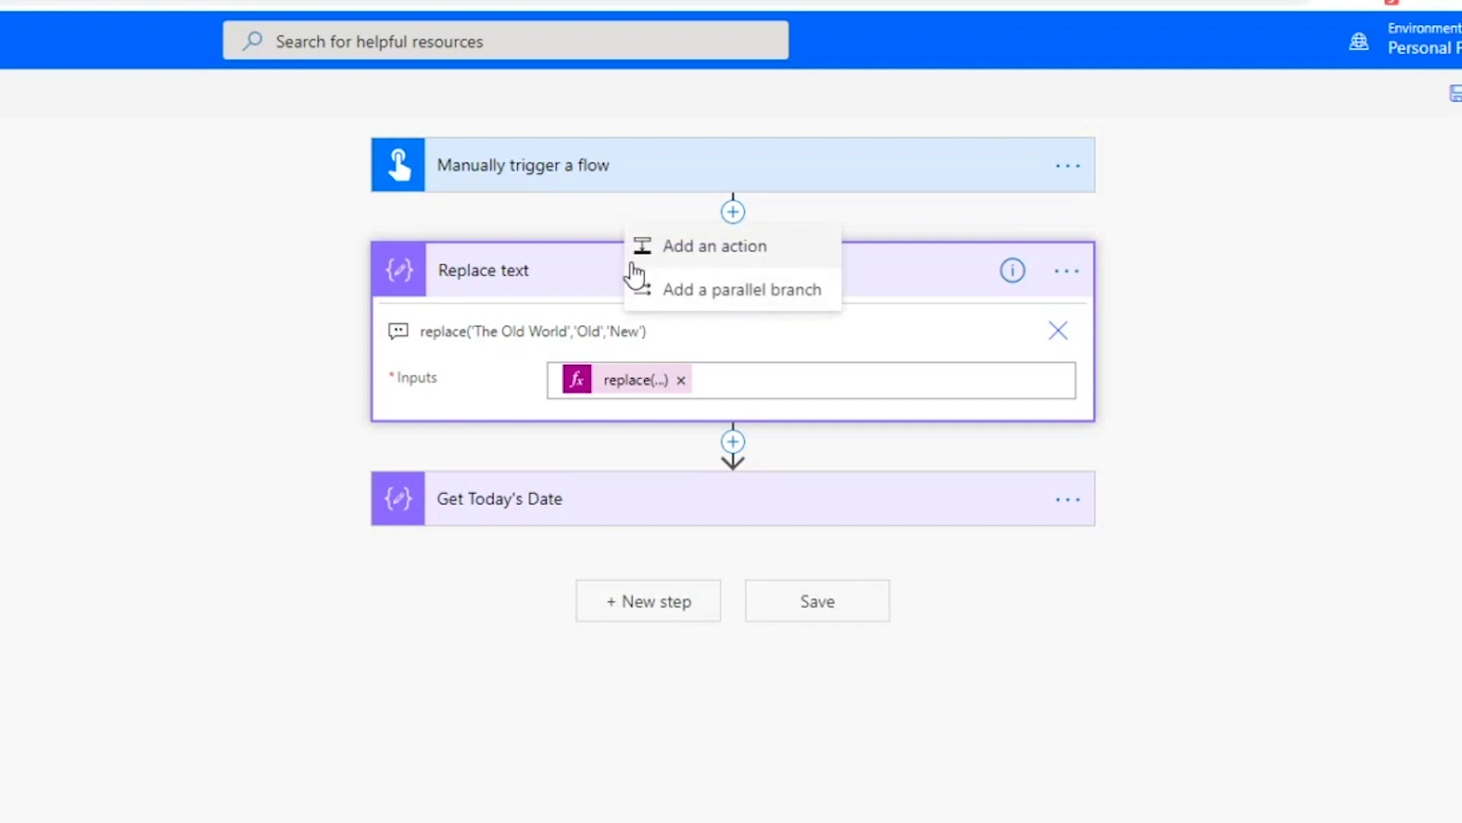
left_click(574, 267)
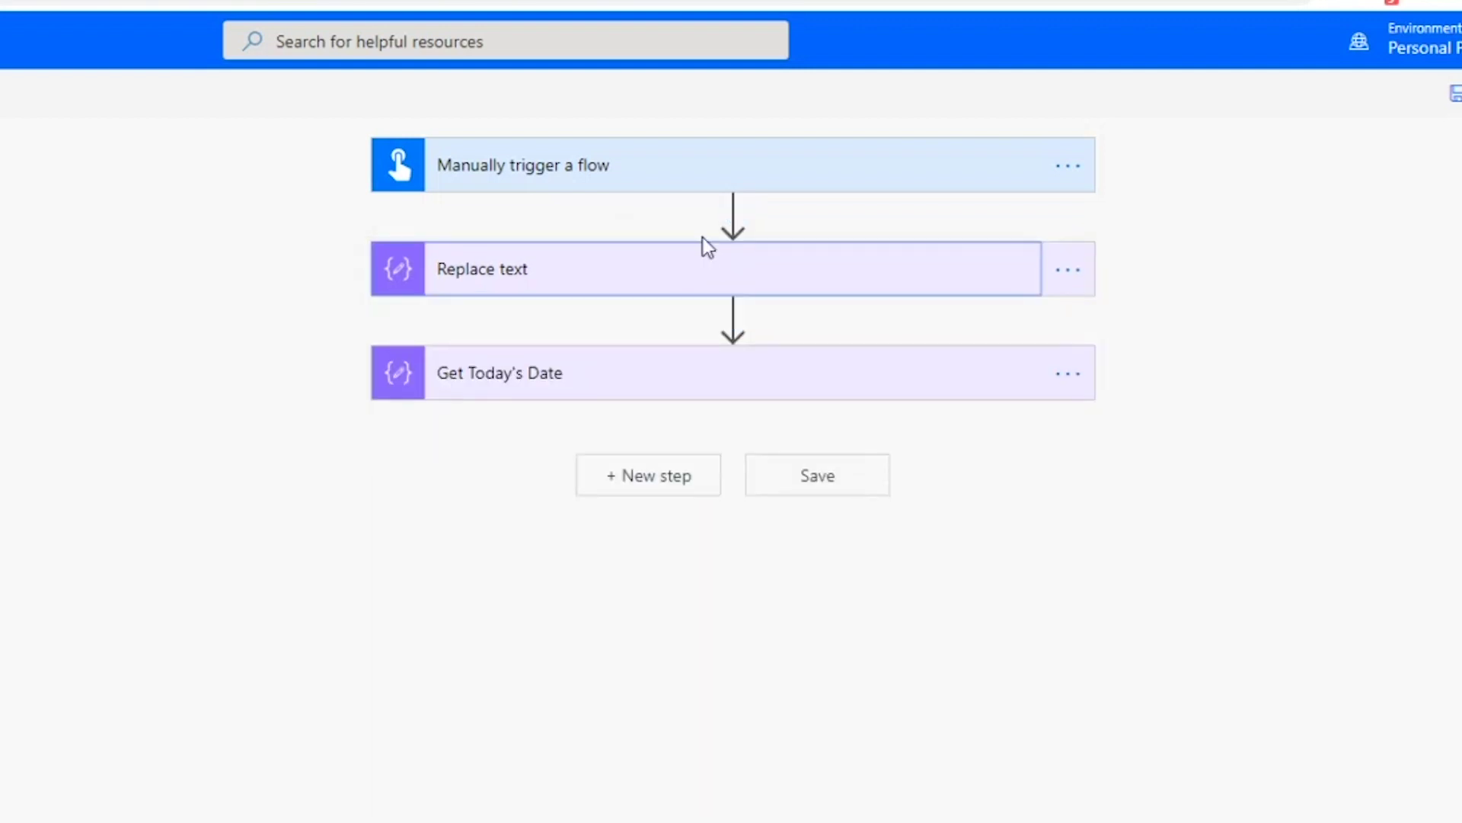
Add a Compose data operation between the manual trigger and the Replace text action.
left_click(732, 215)
left_click(725, 244)
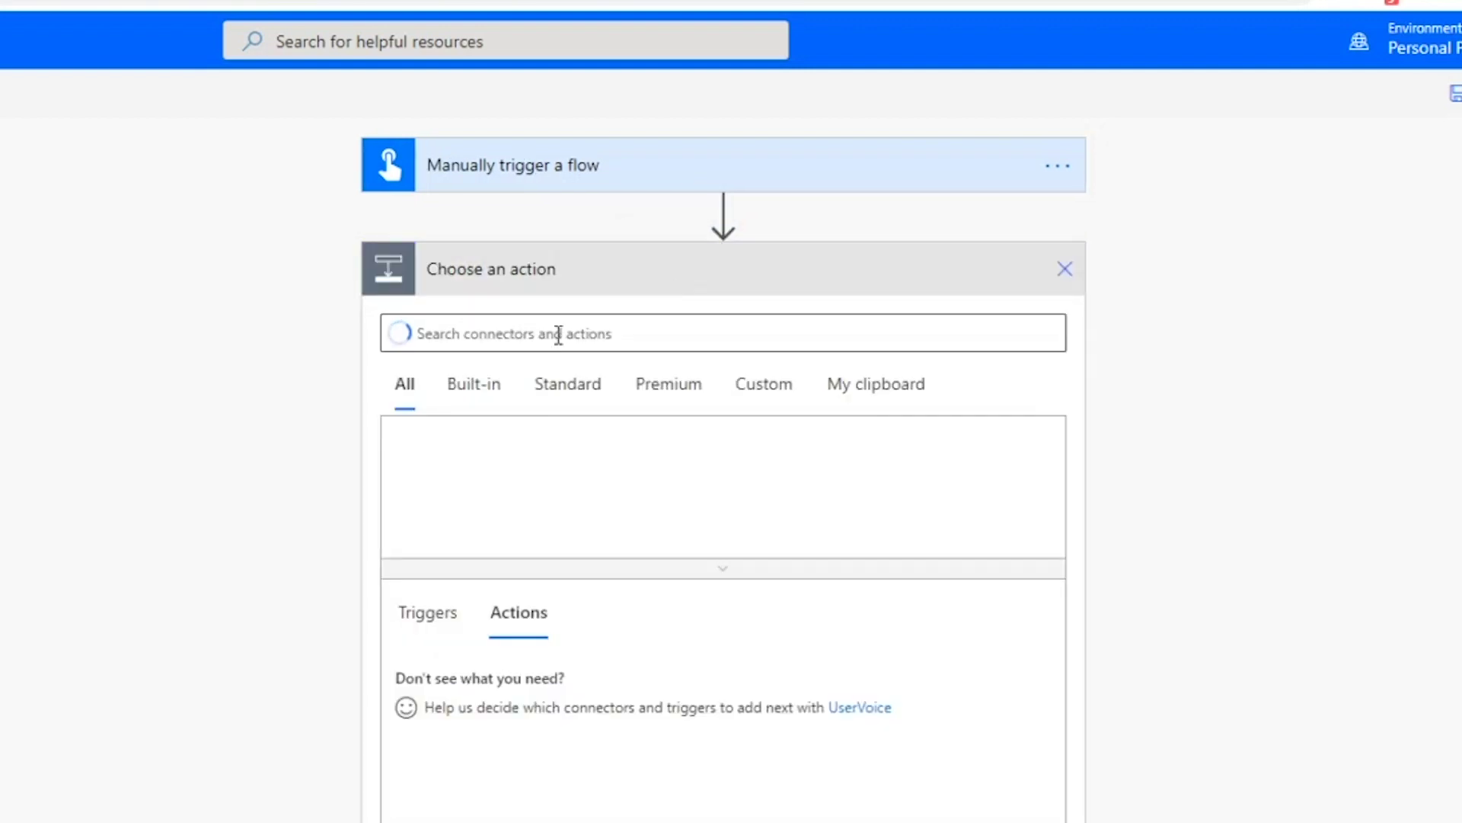
type("compose")
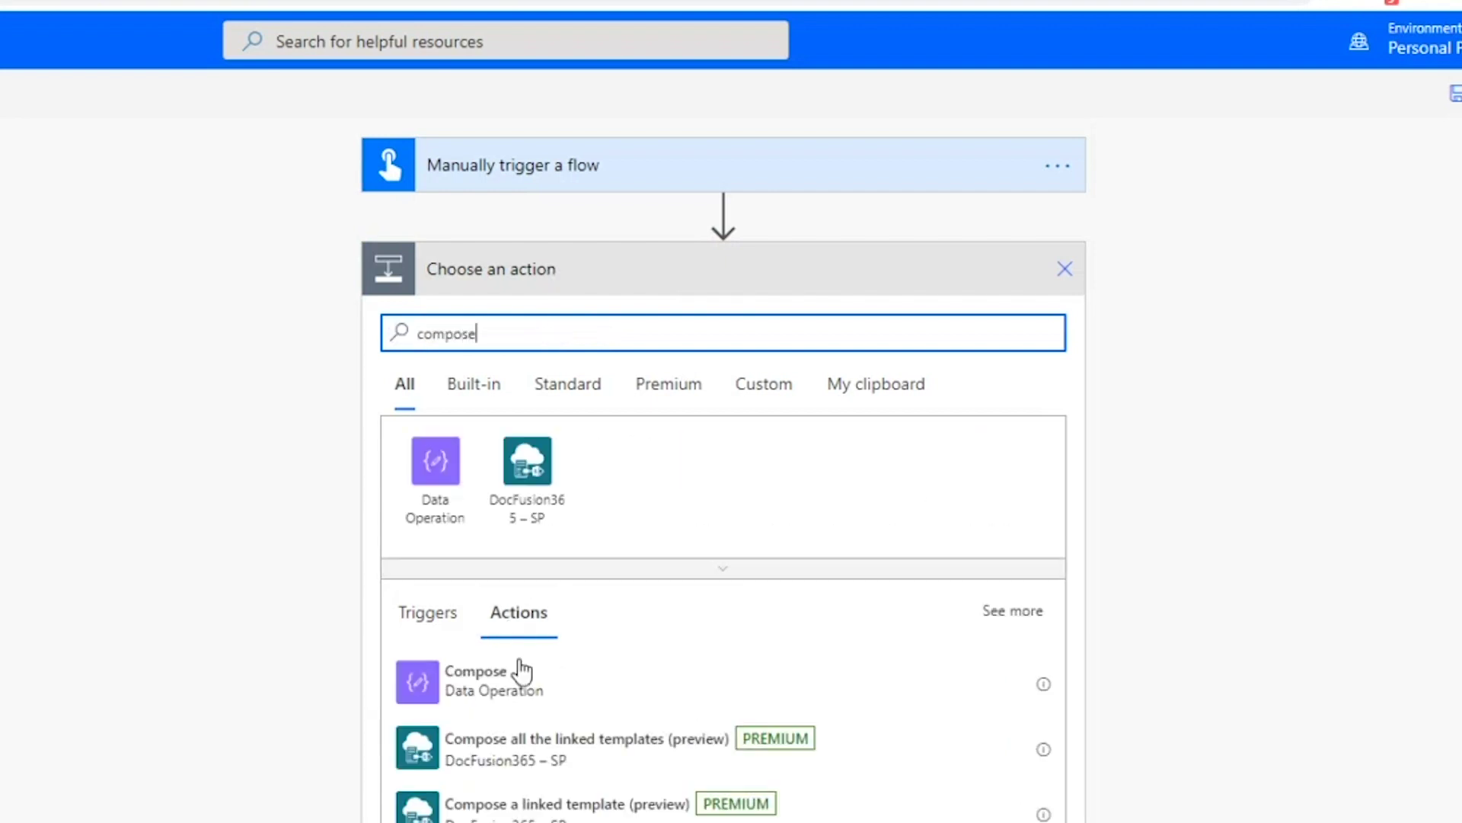
left_click(516, 669)
Try starting a replace( expression for the new Compose action's Inputs.
left_click(644, 340)
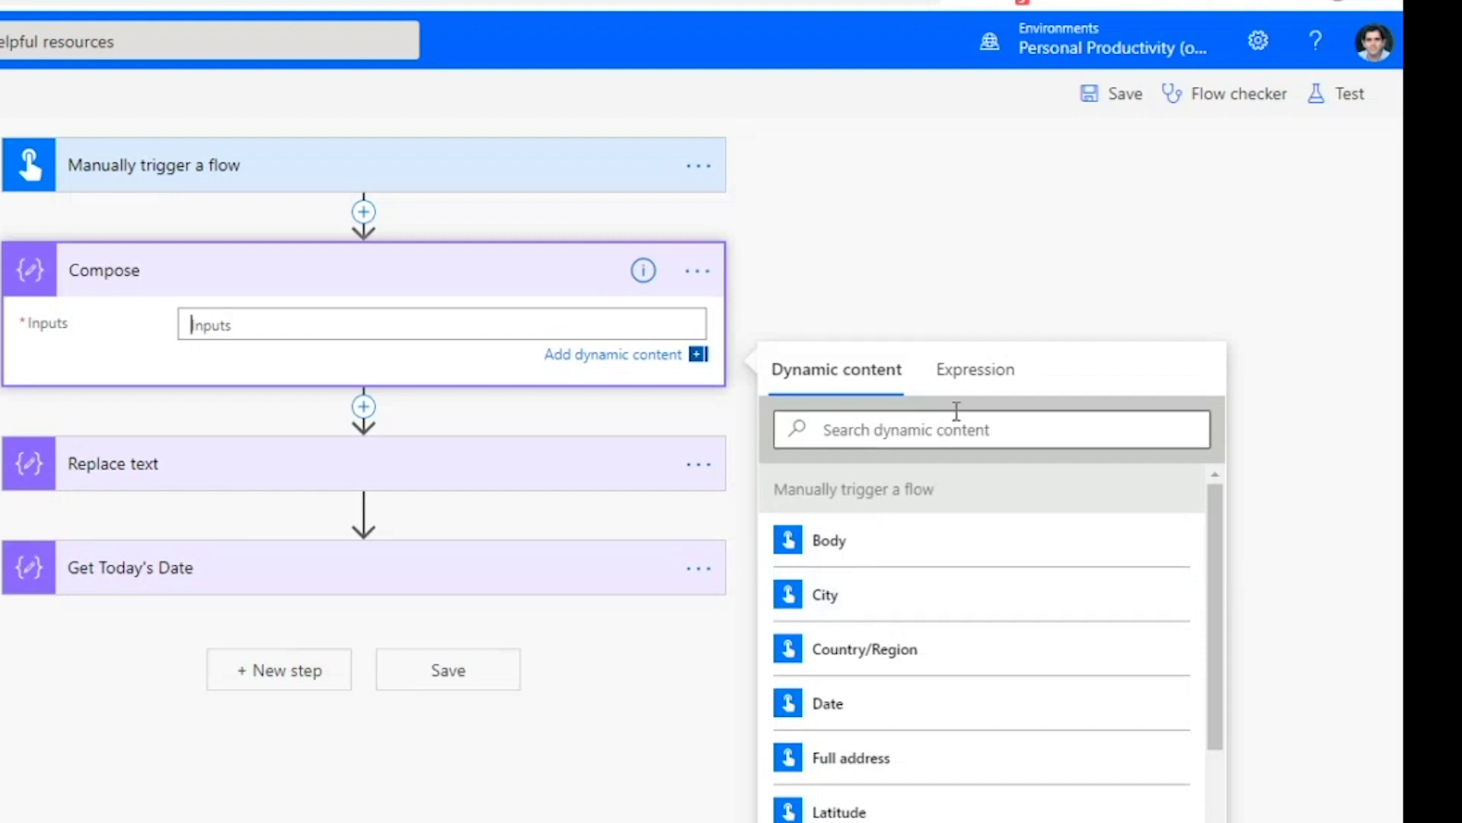
left_click(971, 378)
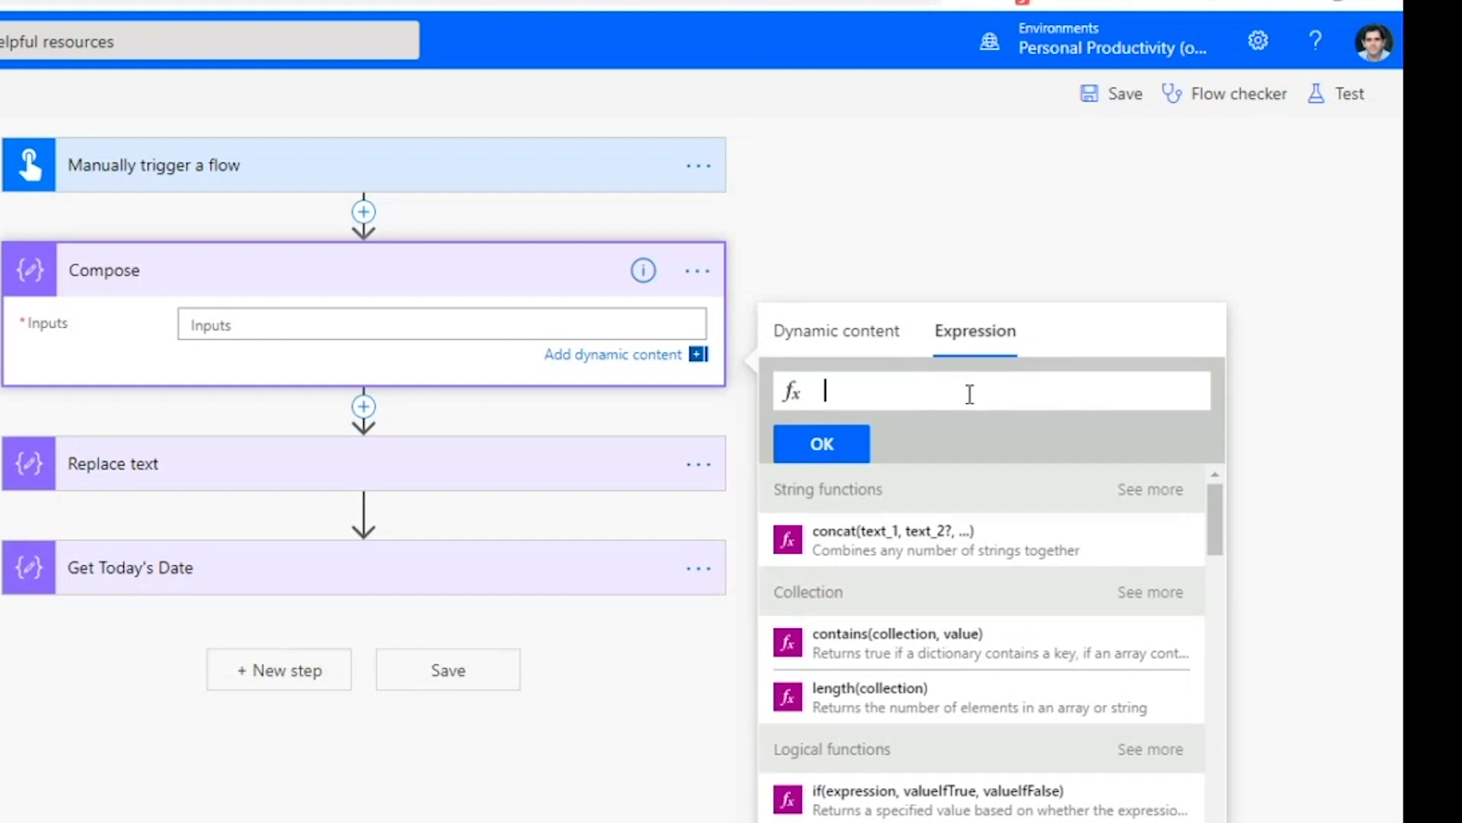
type("replace")
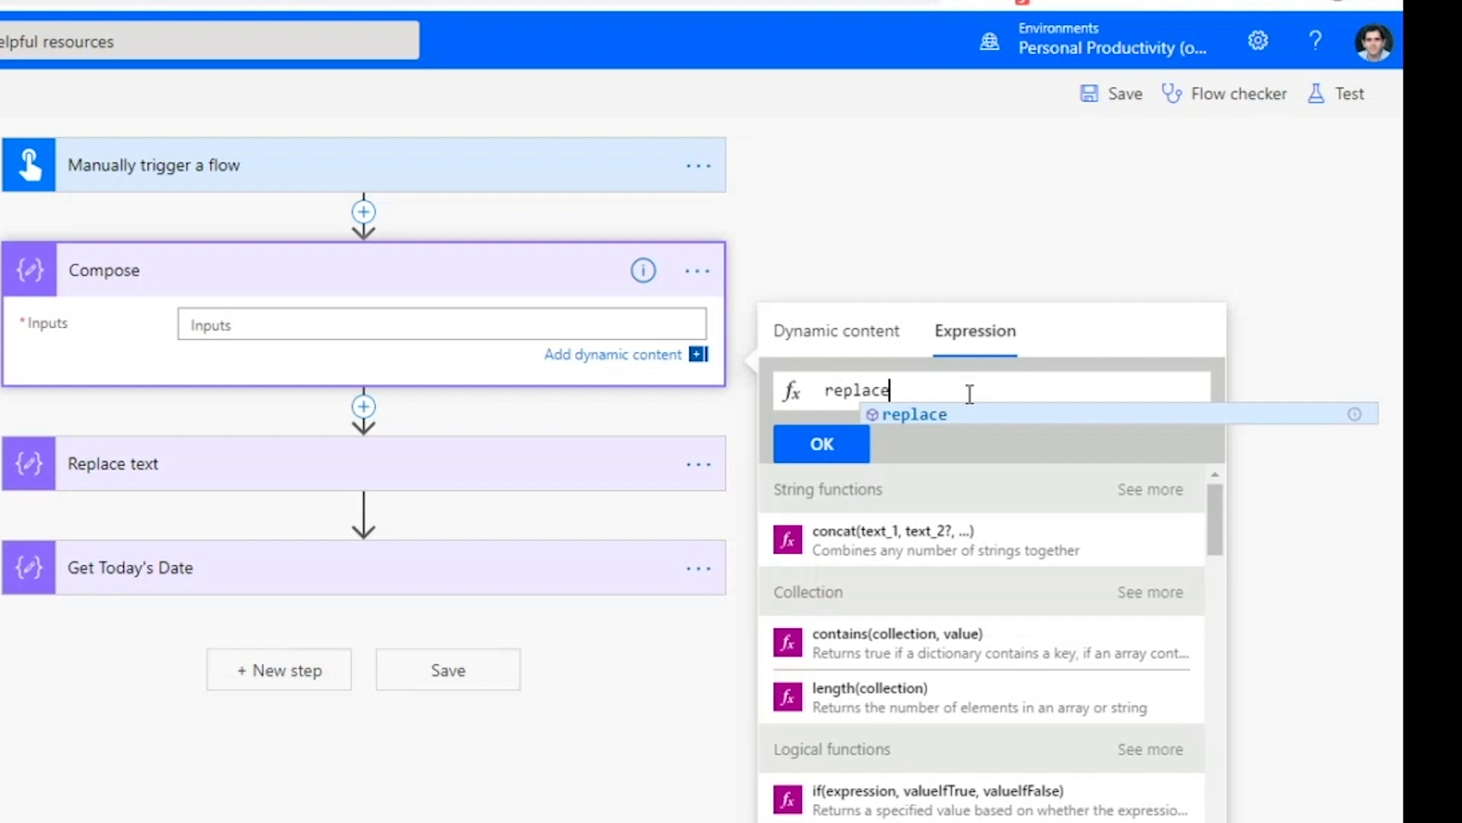
type("(")
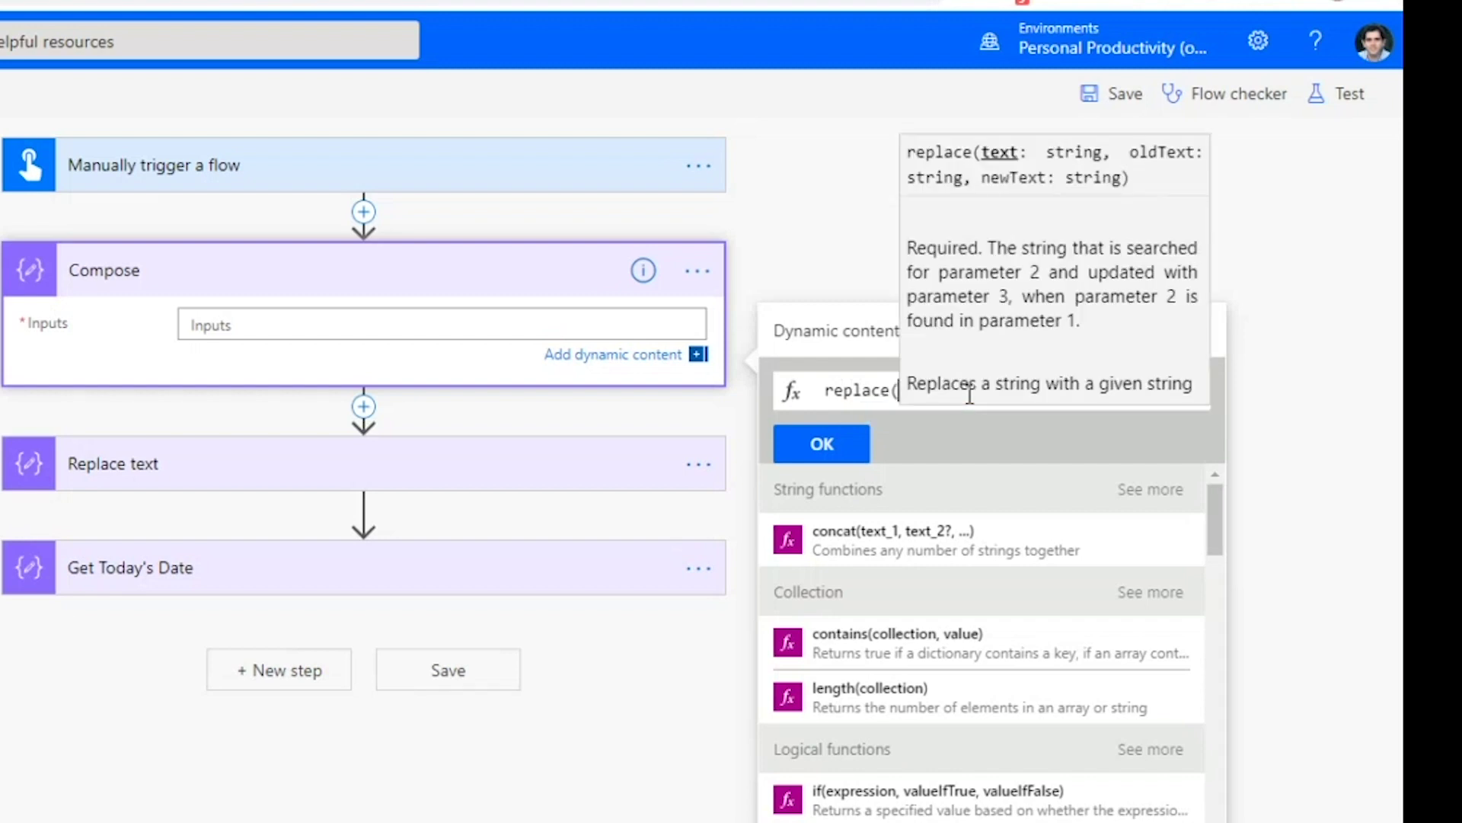
key("BackSpace")
key("BackSpace")
key("BackSpace")
key("BackSpace")
key("BackSpace")
key("BackSpace")
key("BackSpace")
key("BackSpace")
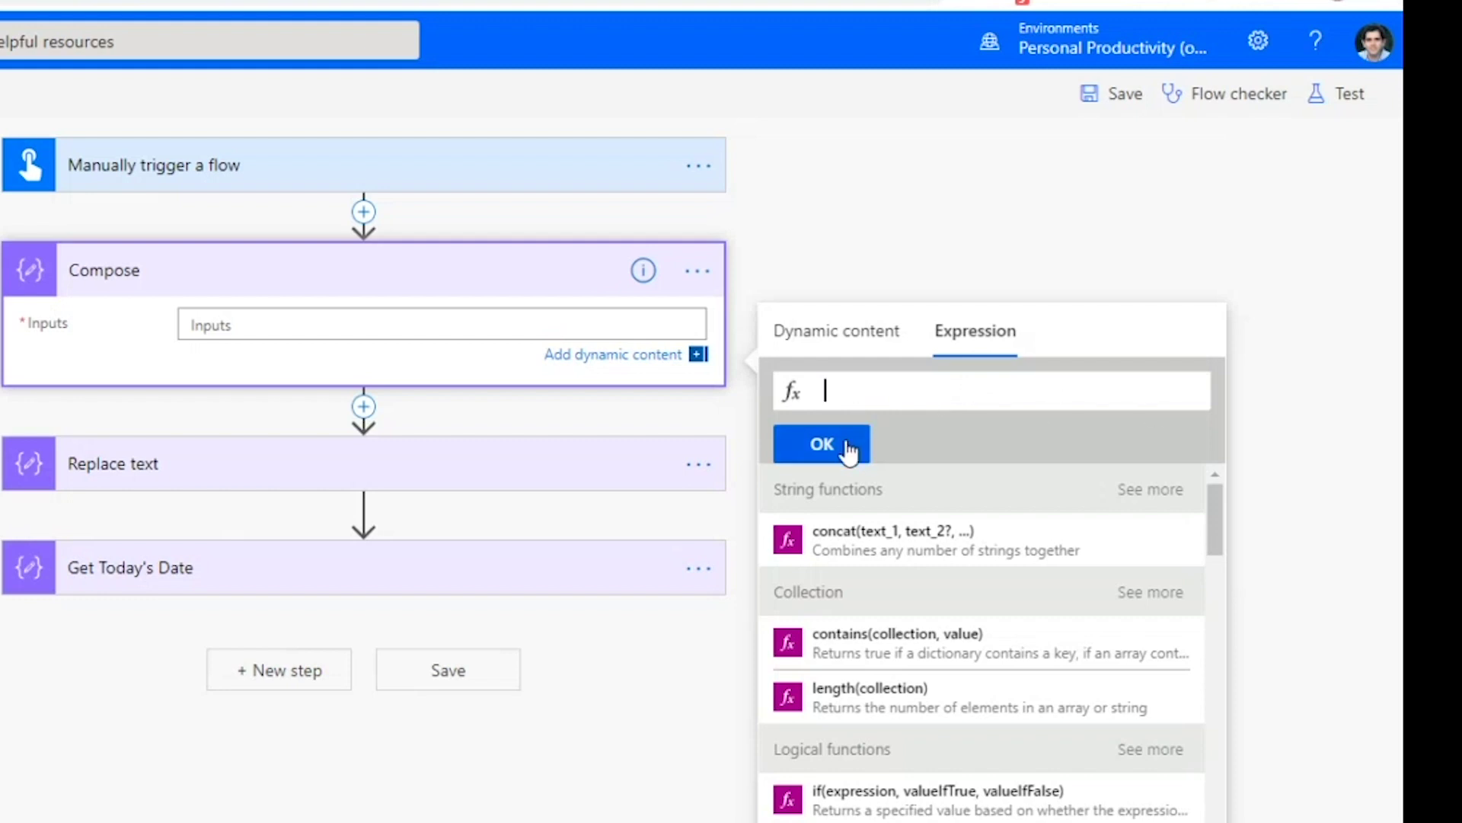
type("replace(")
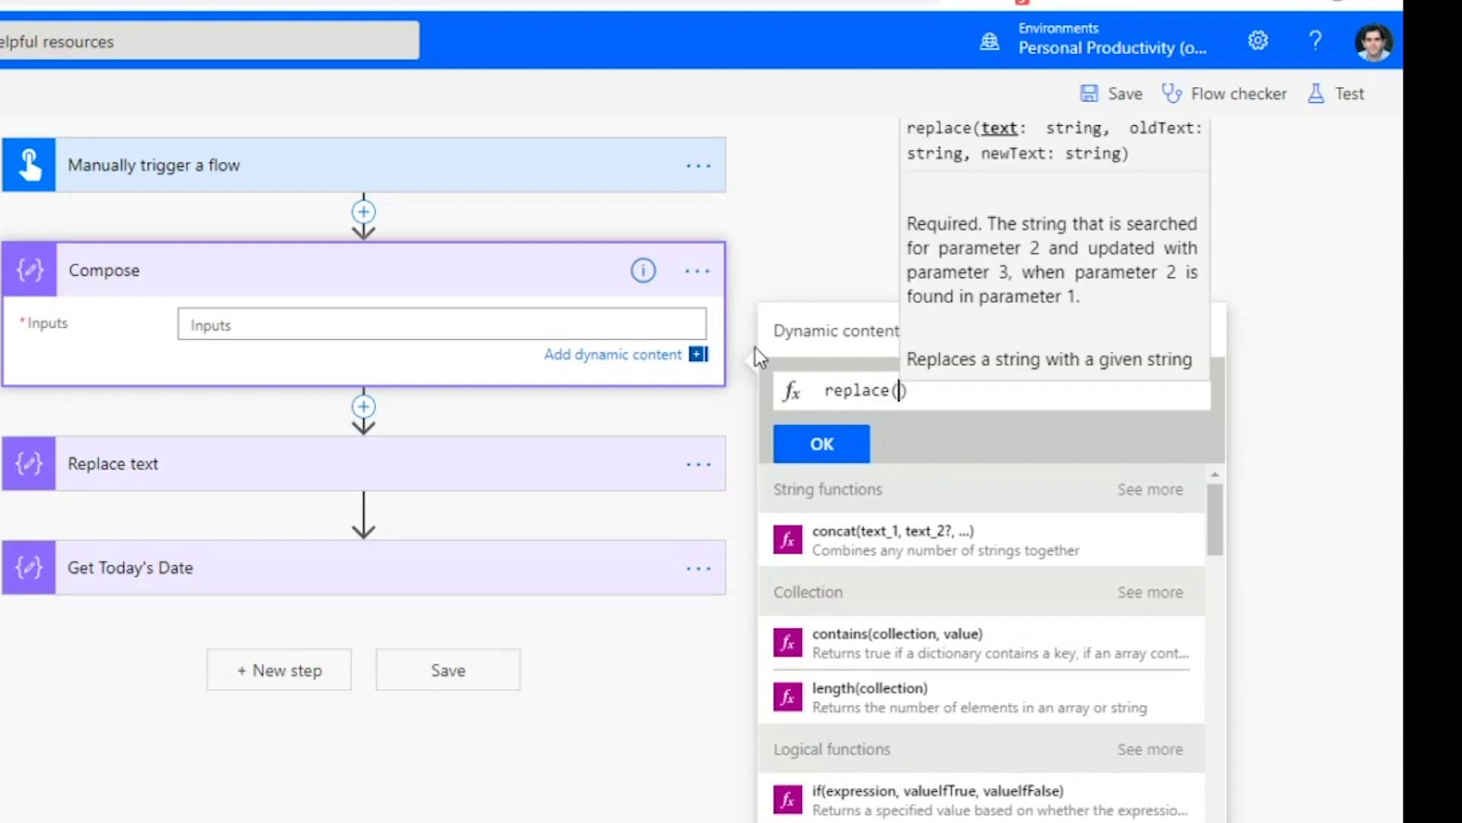
left_click(788, 254)
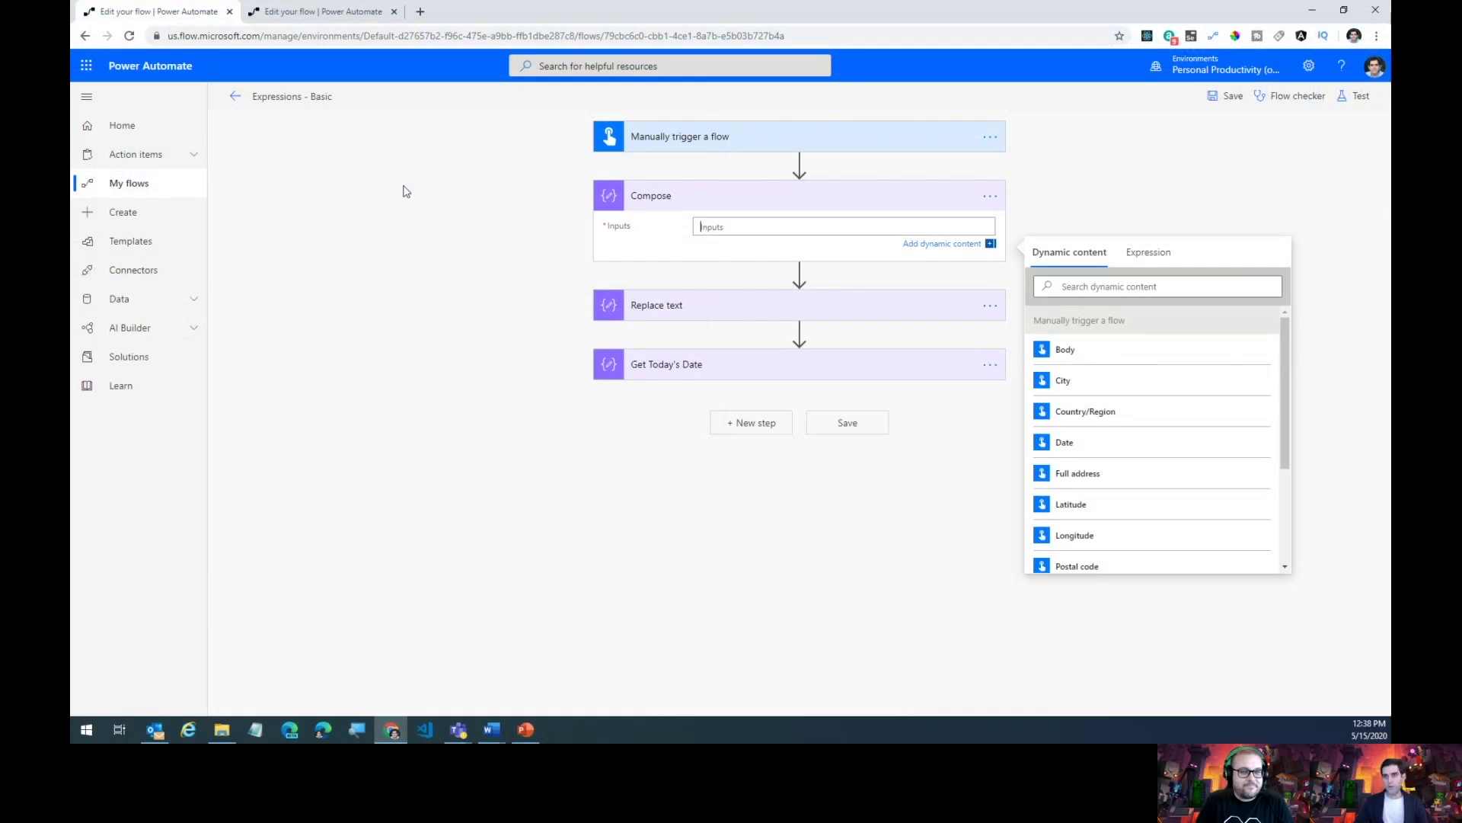
Switch to the second browser copy of the flow and add a Compose action between the manual trigger and Replace text.
left_click(318, 15)
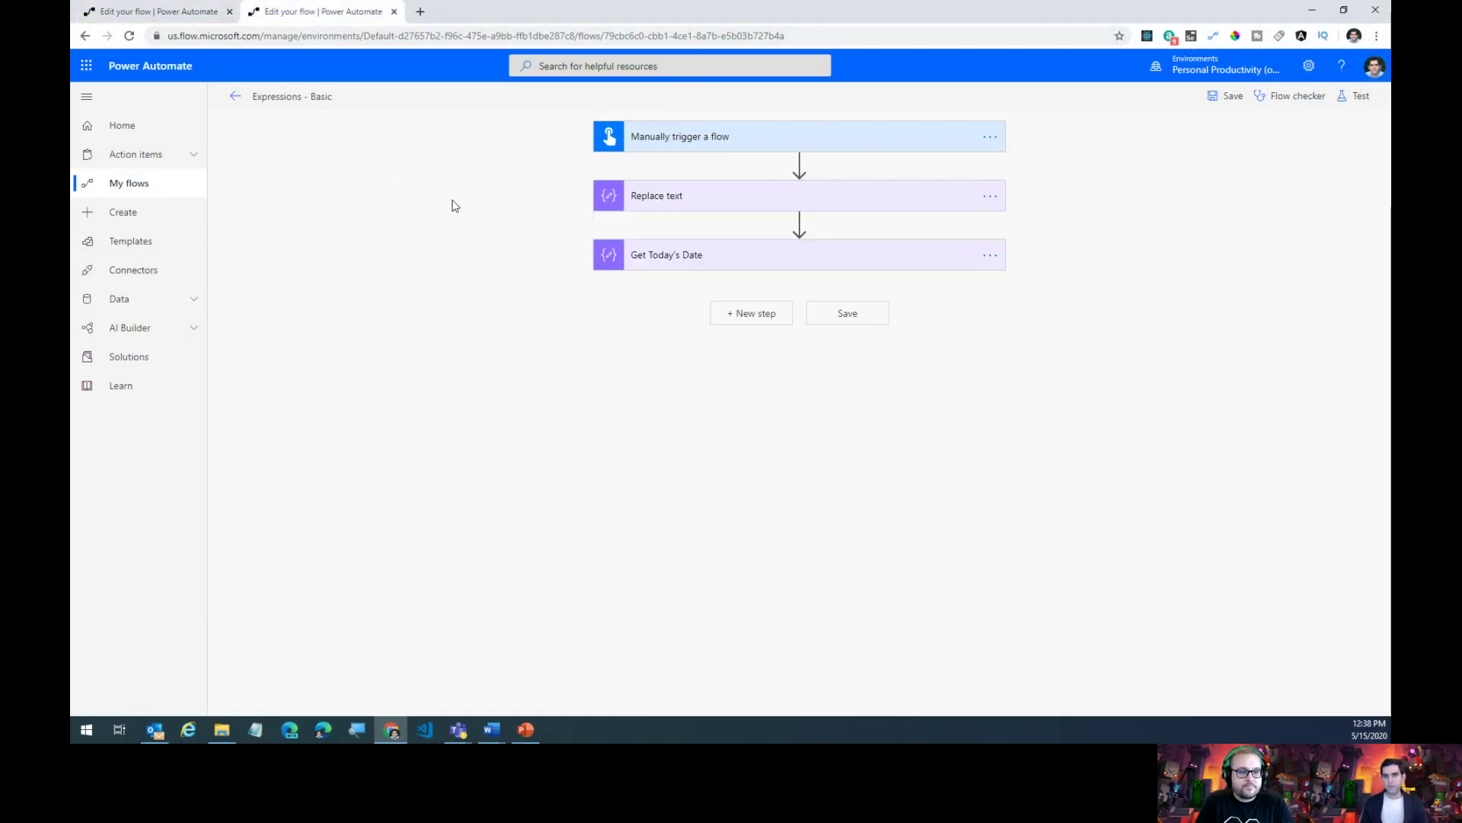
mouse_move(799, 162)
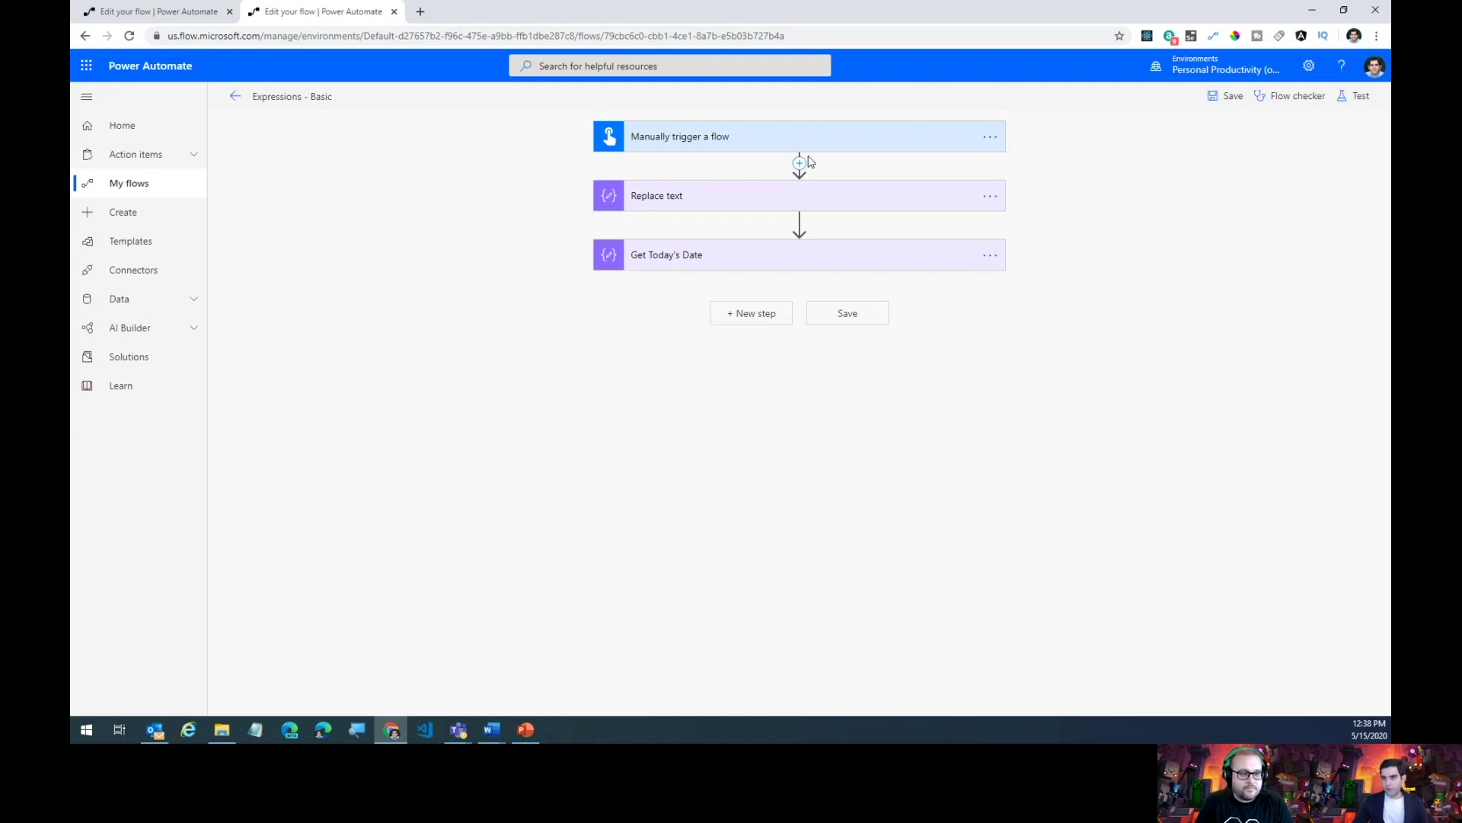
left_click(800, 163)
left_click(753, 184)
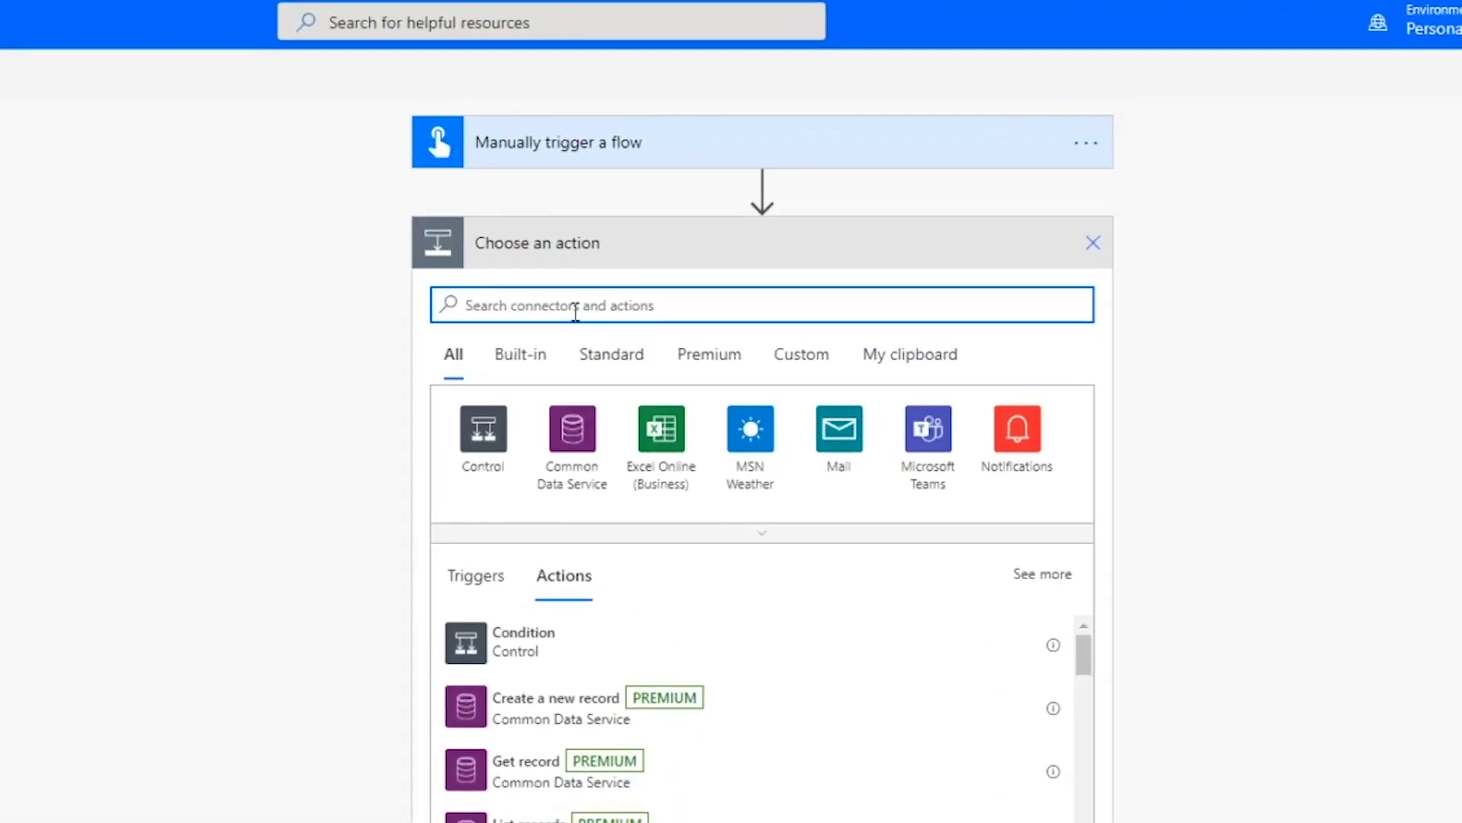
type("co")
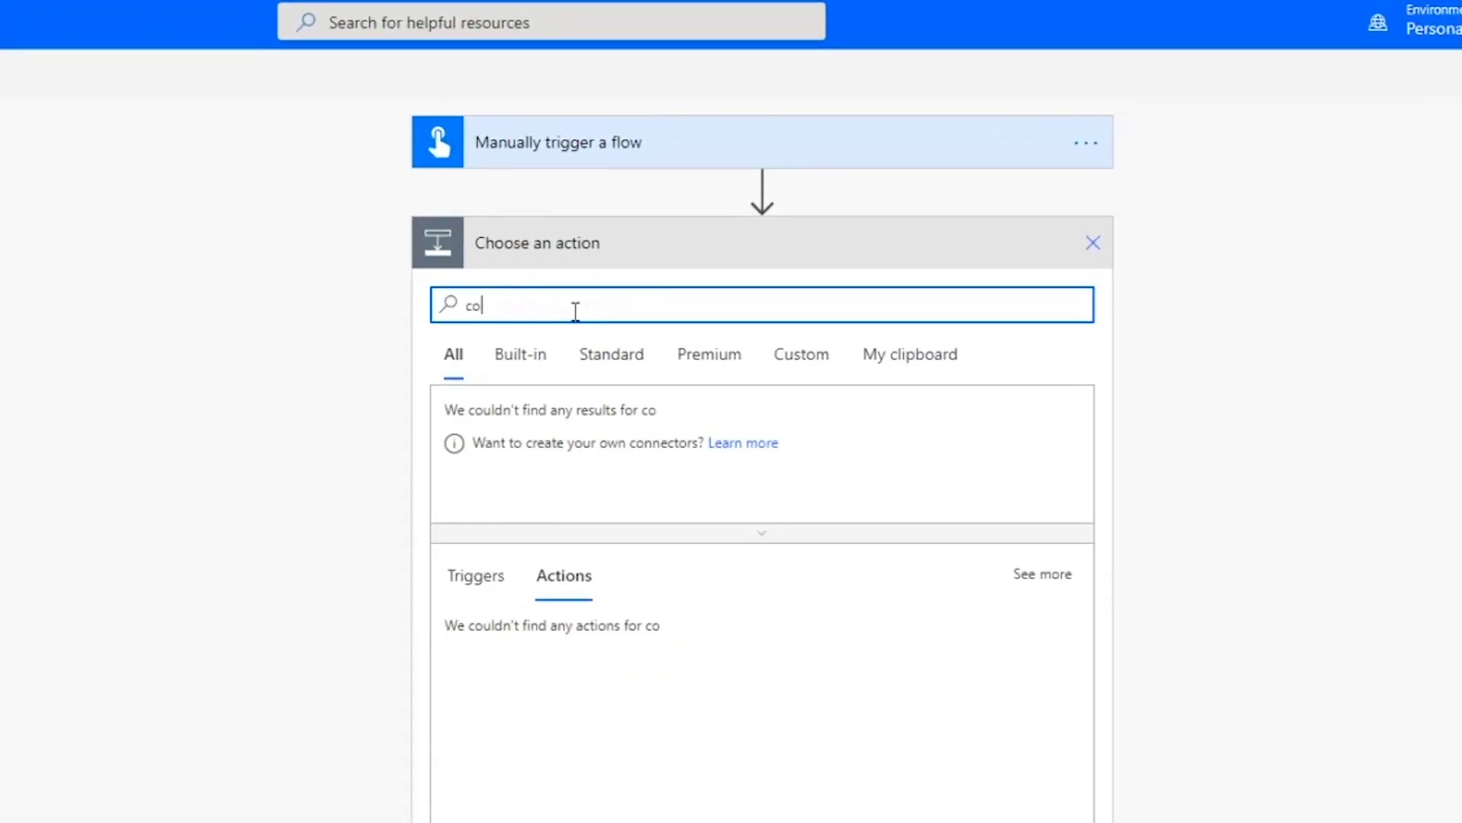
type("mpose")
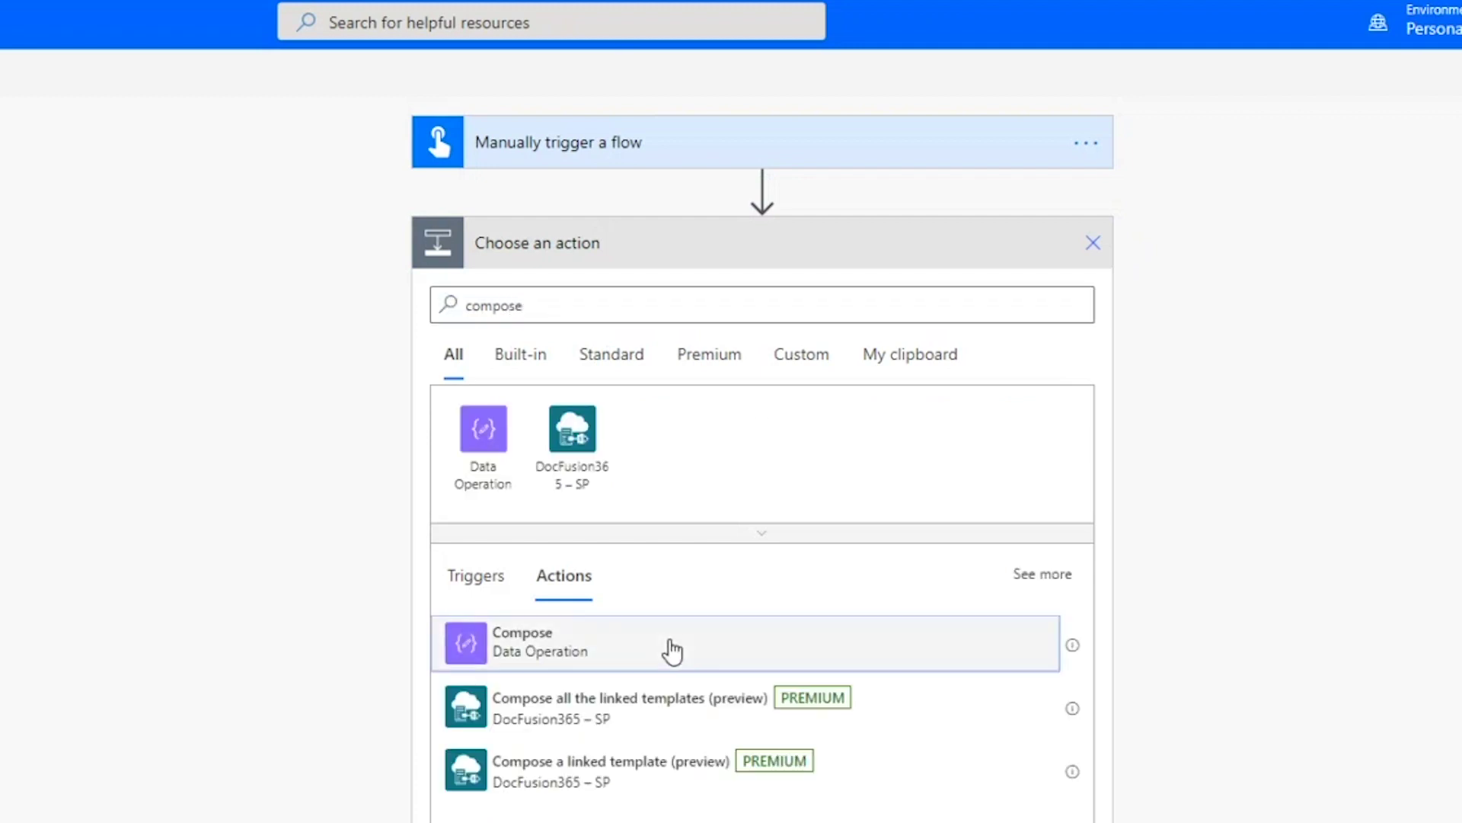
left_click(671, 648)
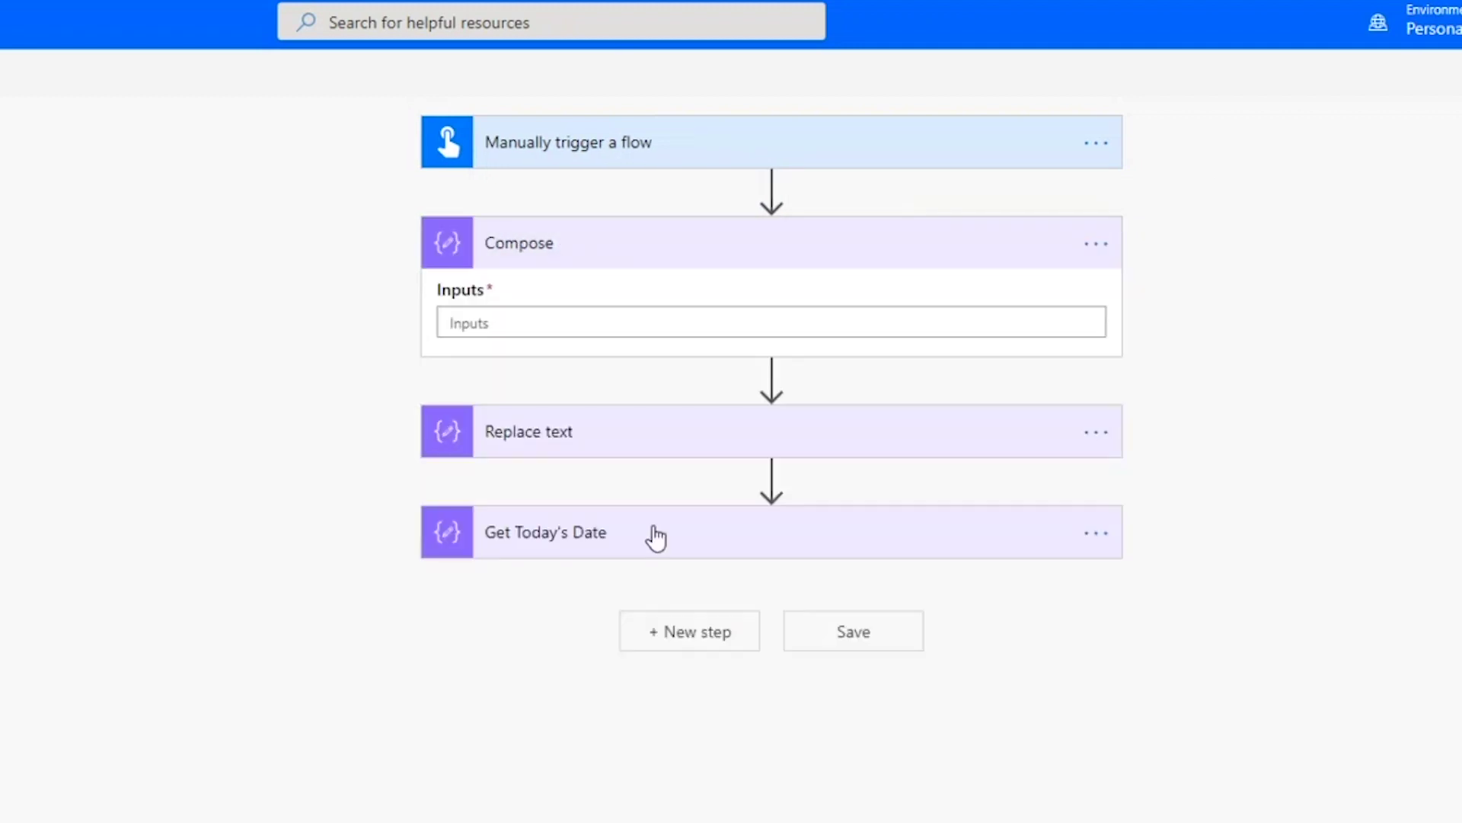
Open the expression editor for the Compose action's Inputs.
left_click(505, 325)
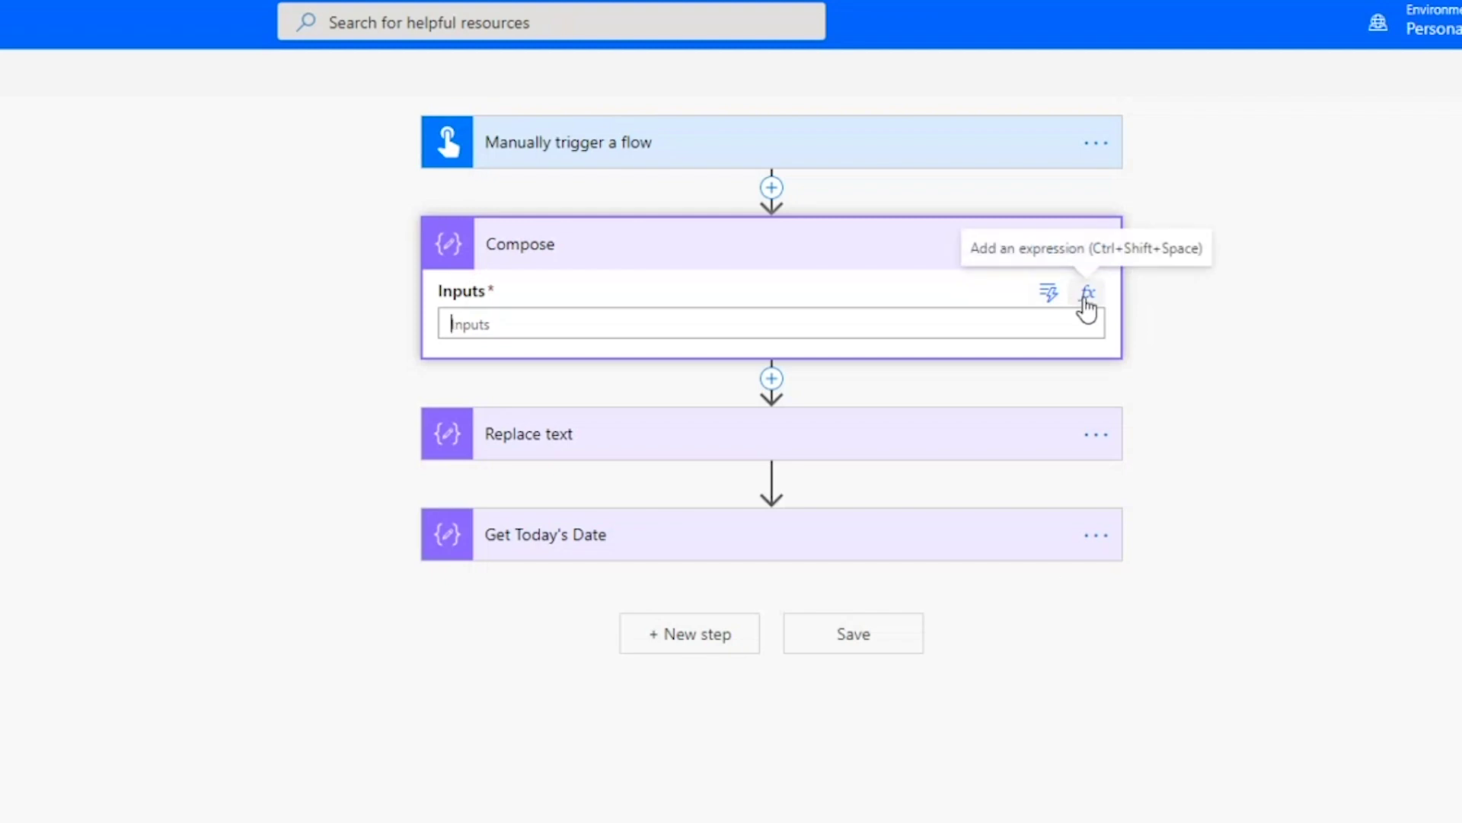
left_click(1088, 299)
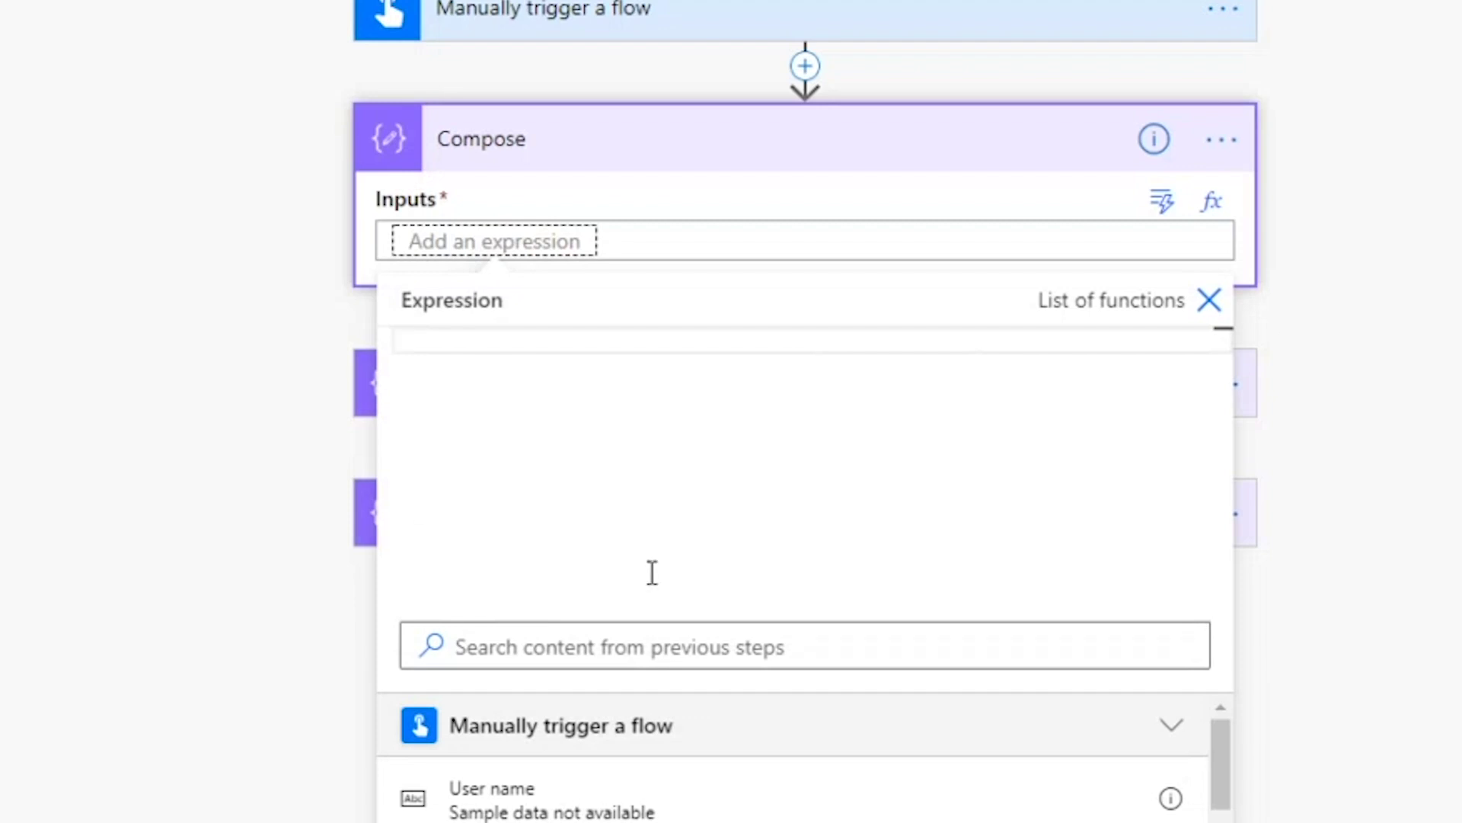
Try the trigger's timestamp as the expression, triggerOutputs()['headers']['x-ms-user-timestamp'], and clear it again.
scroll(588, 788, "down", 3)
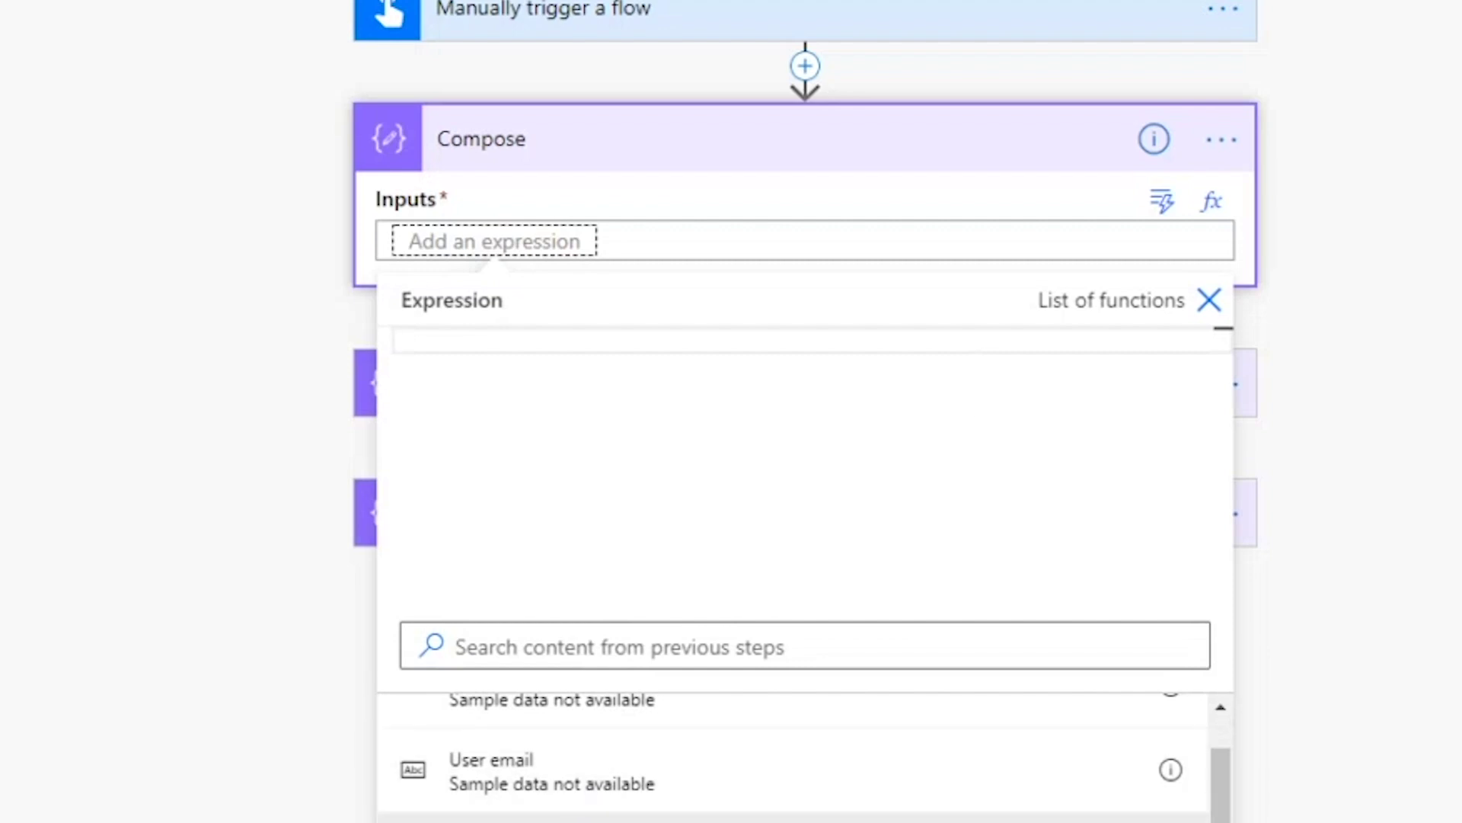
type("triggerOutputs()['headers']['x-ms-user-timestamp']")
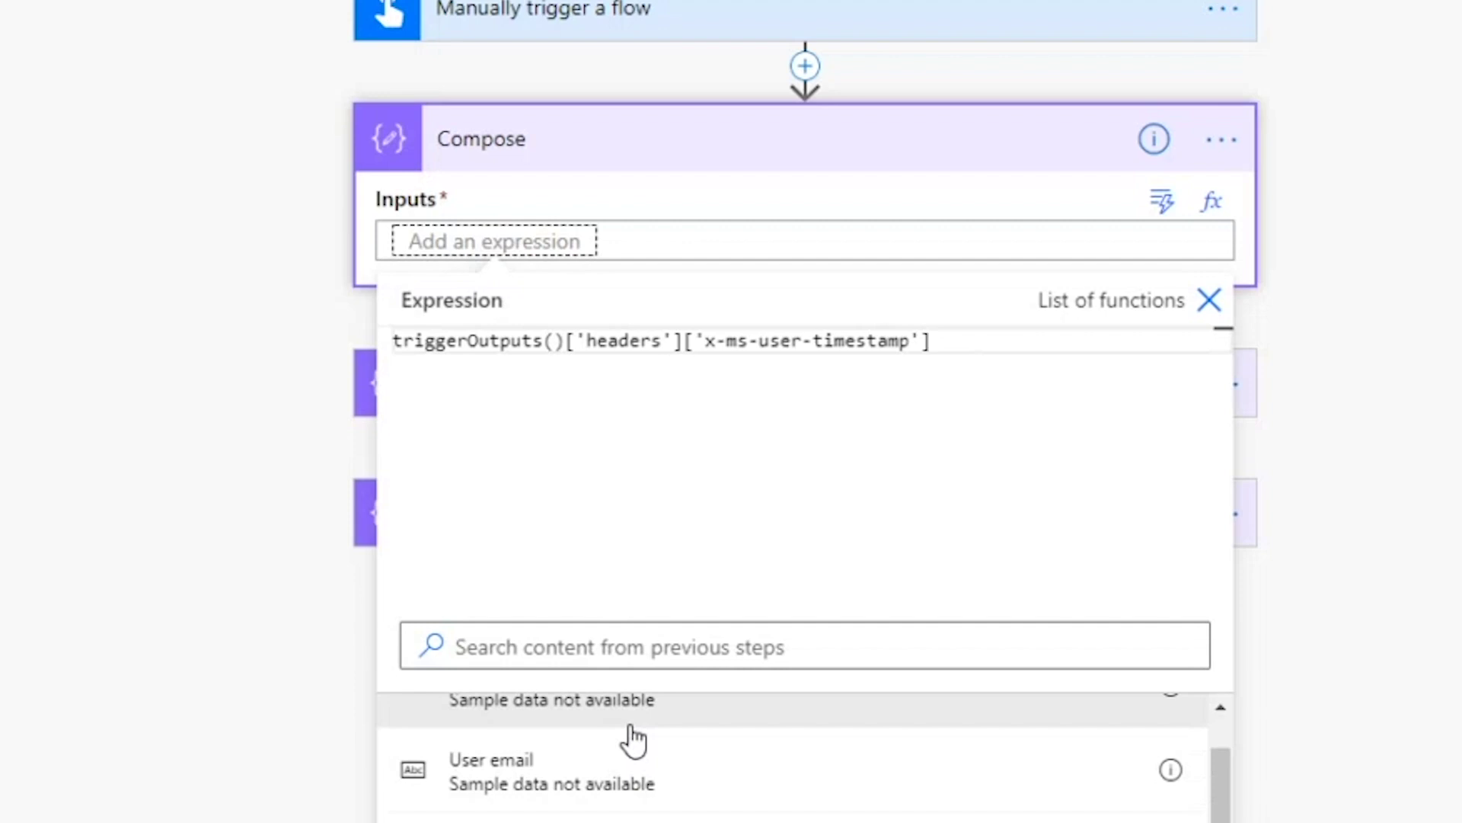
key("ctrl+a")
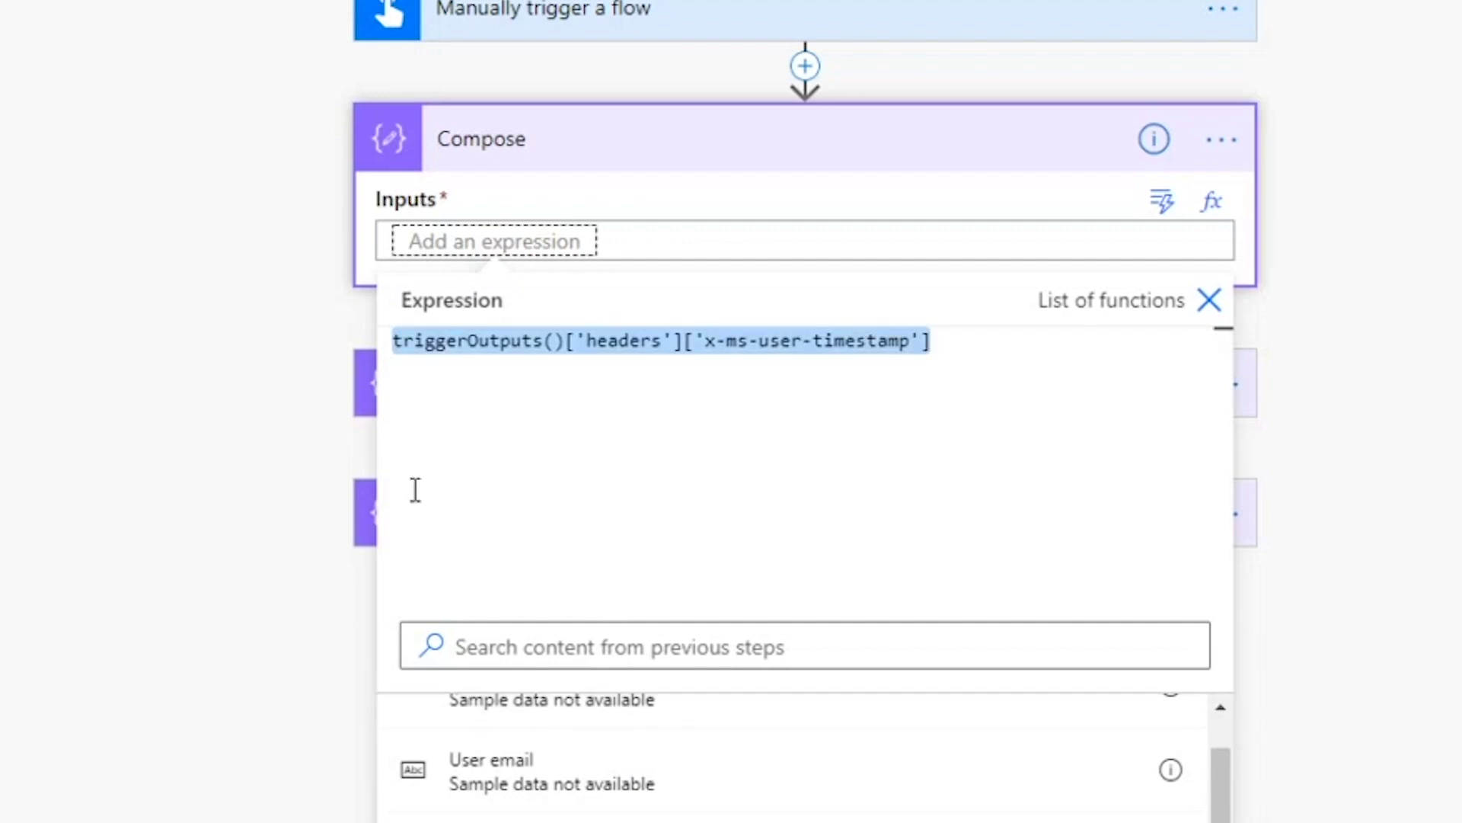
key("BackSpace")
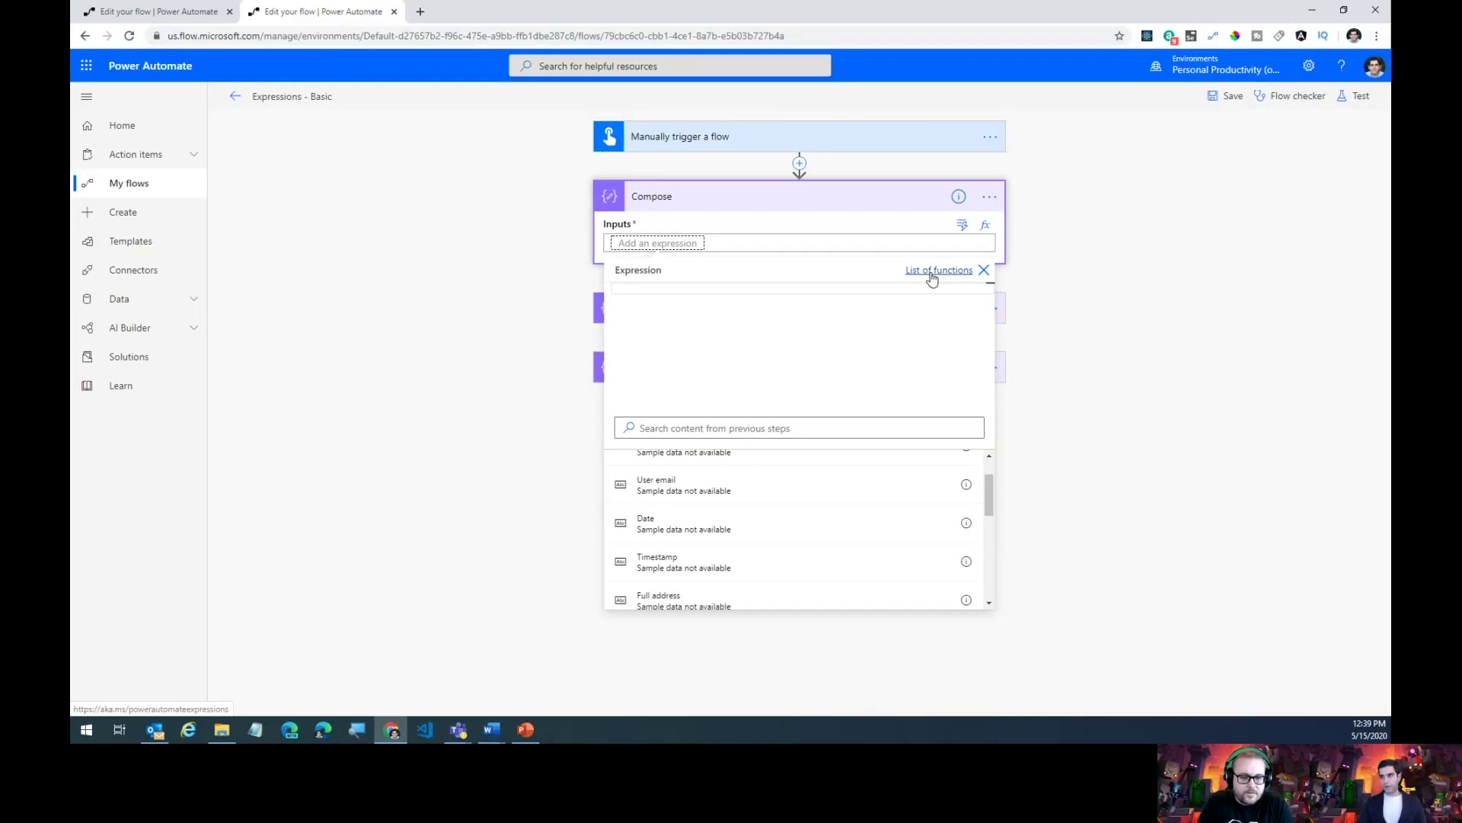
Open the expression editor's list of functions and examine the String functions section of the reference guide.
left_click(1004, 285)
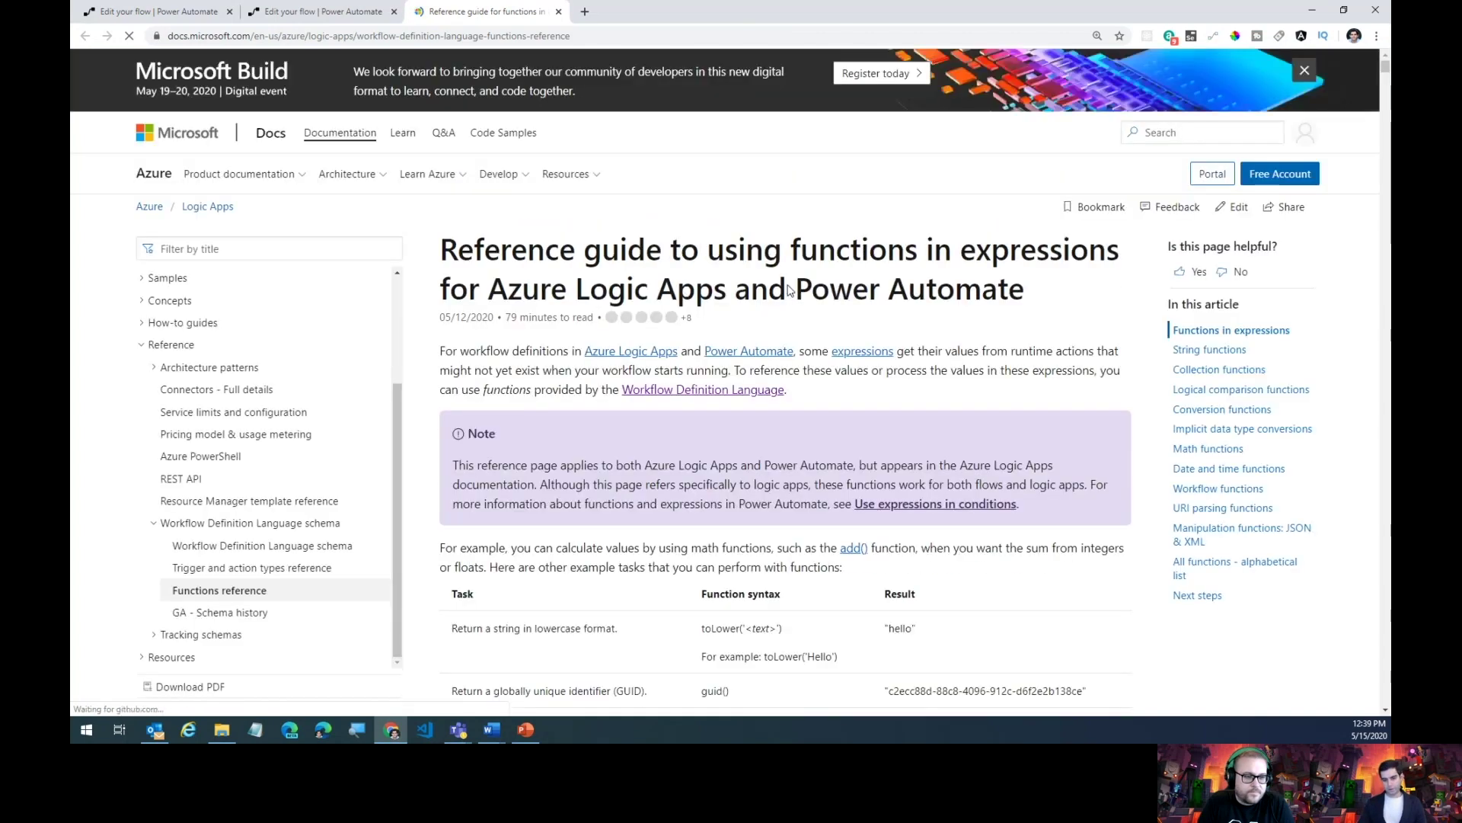
scroll(797, 412, "down", 2)
scroll(794, 415, "down", 5)
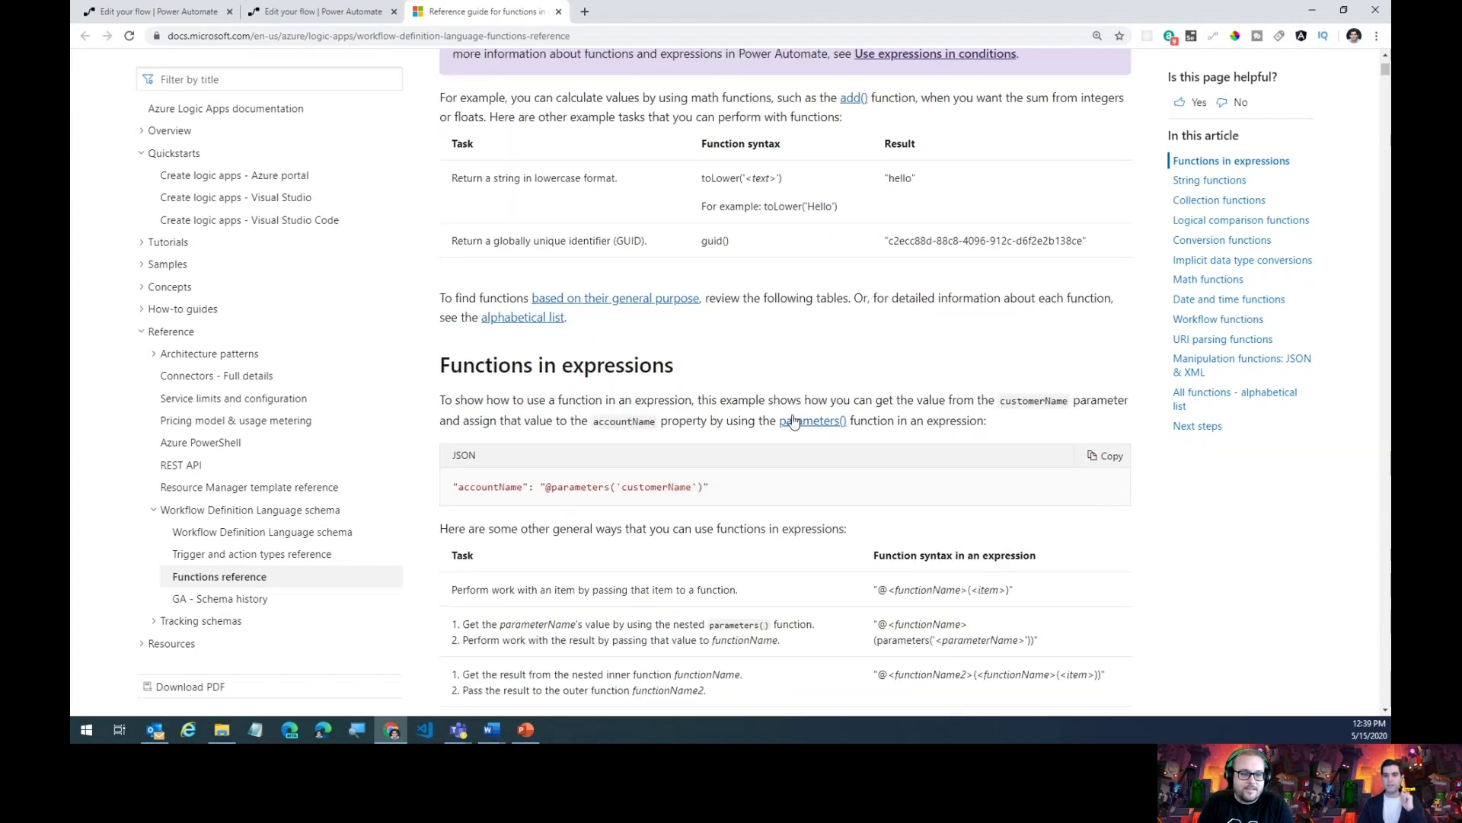
scroll(795, 417, "down", 5)
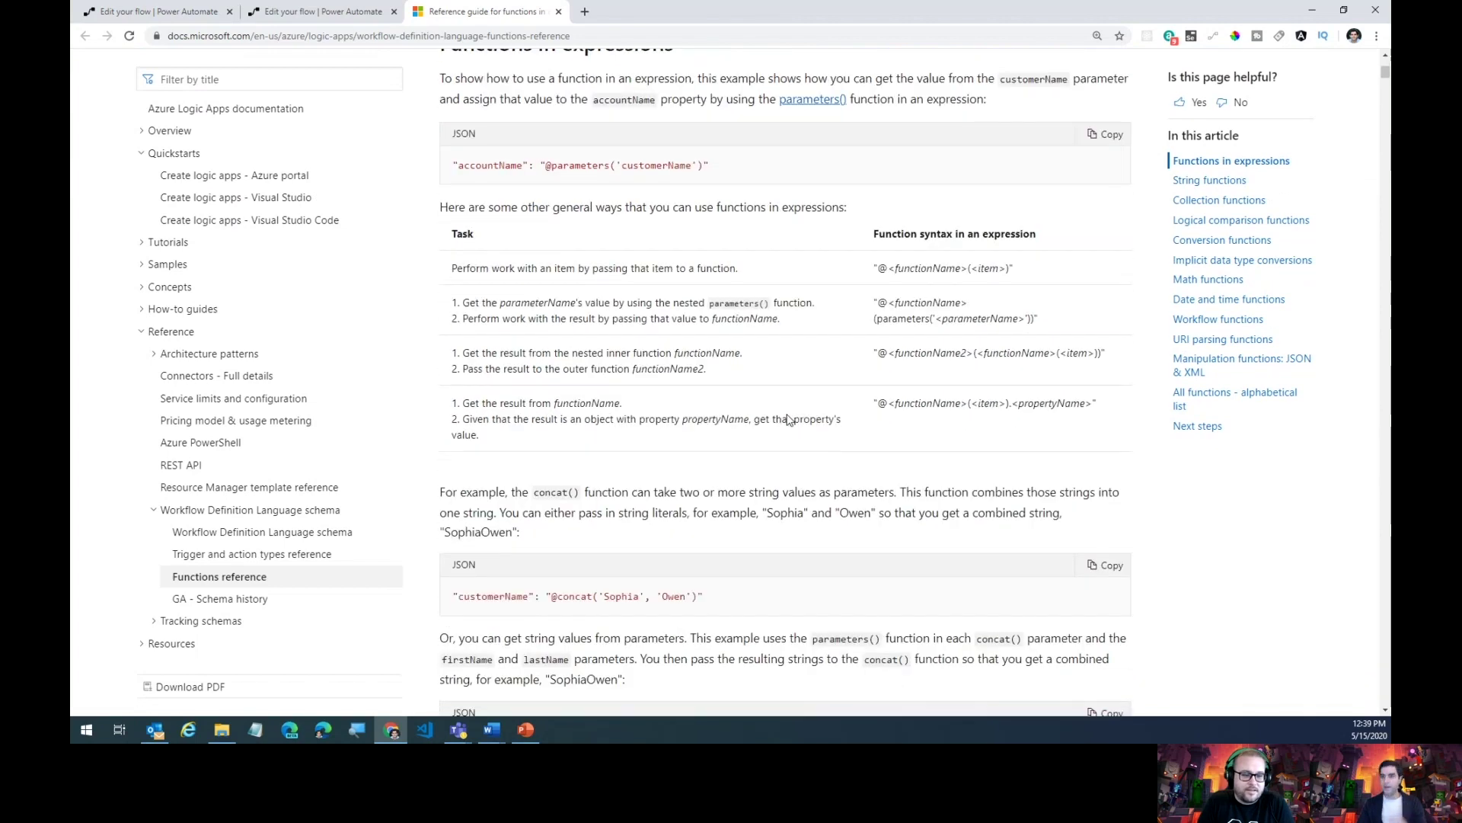
scroll(787, 415, "down", 3)
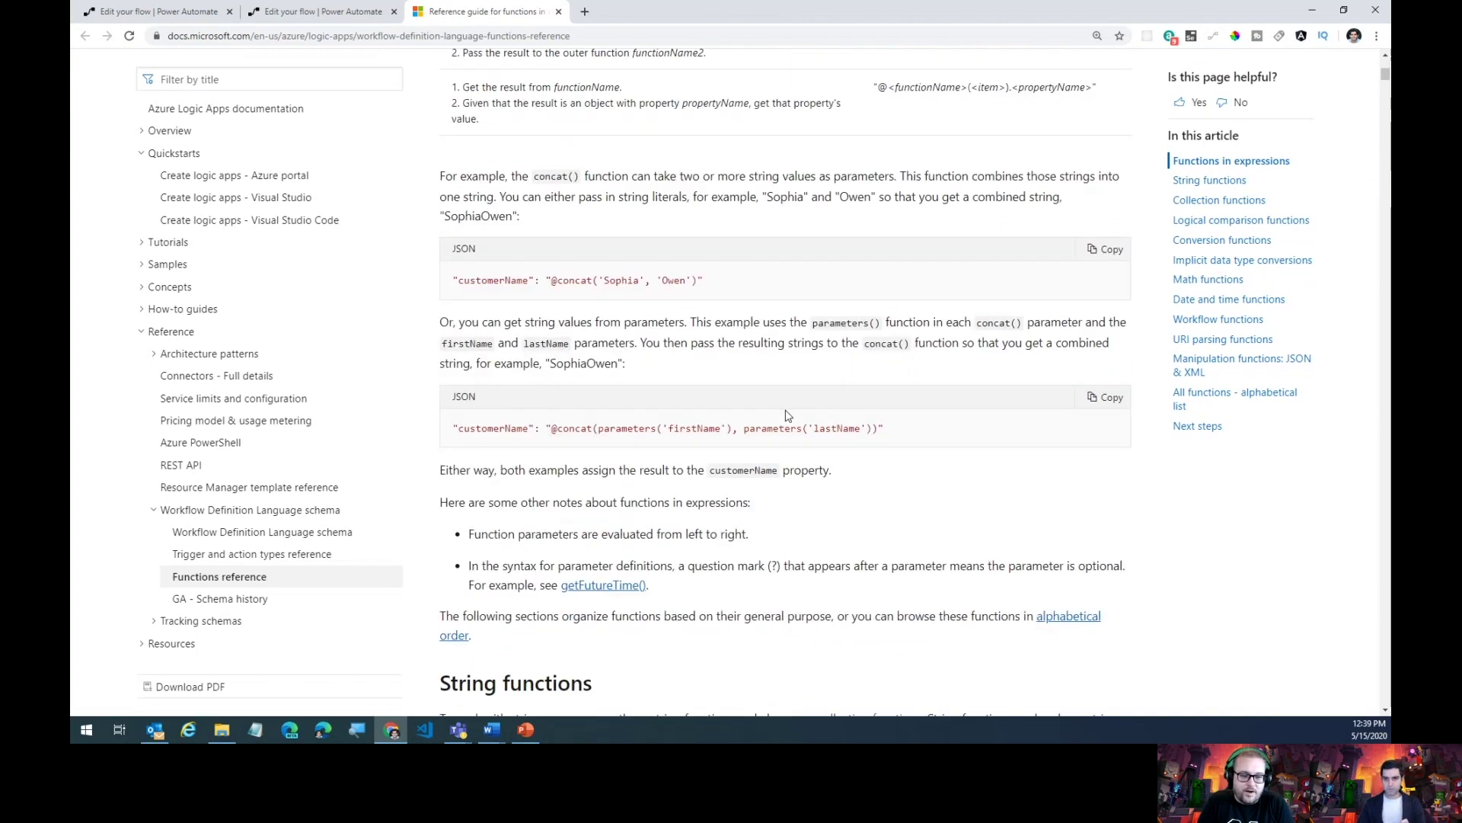
scroll(787, 415, "down", 3)
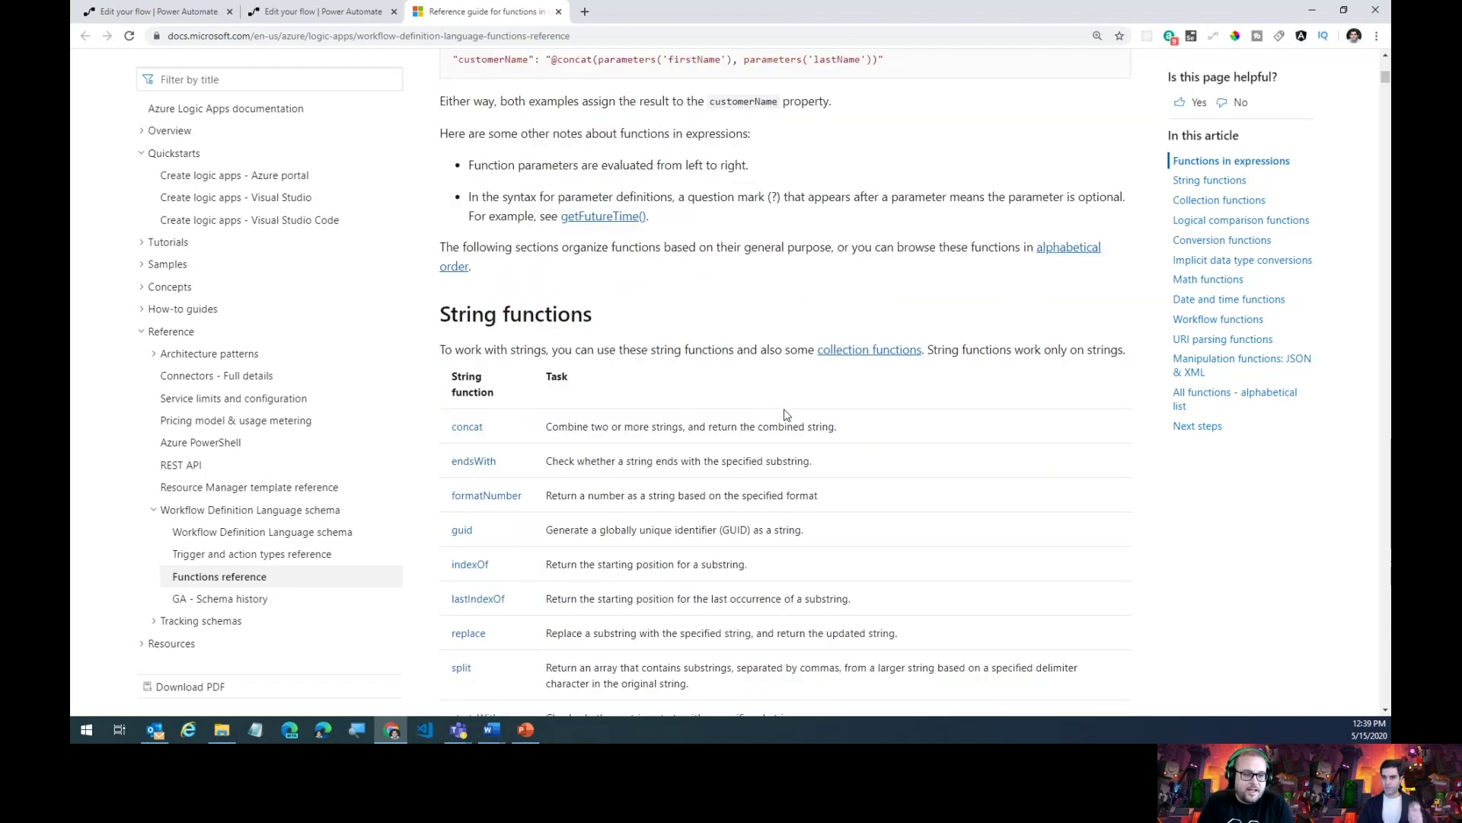
scroll(591, 342, "down", 3)
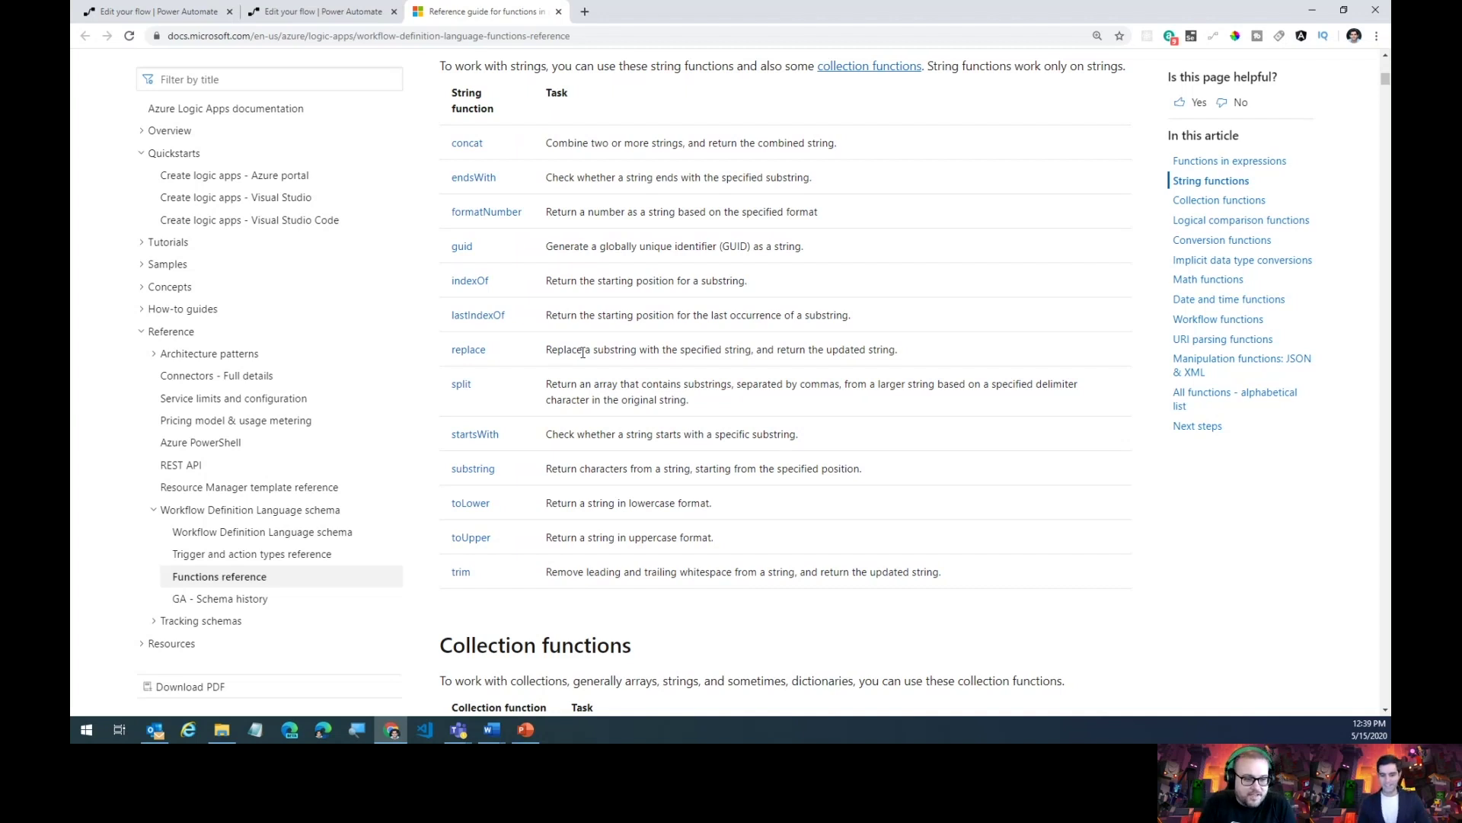
left_click(358, 11)
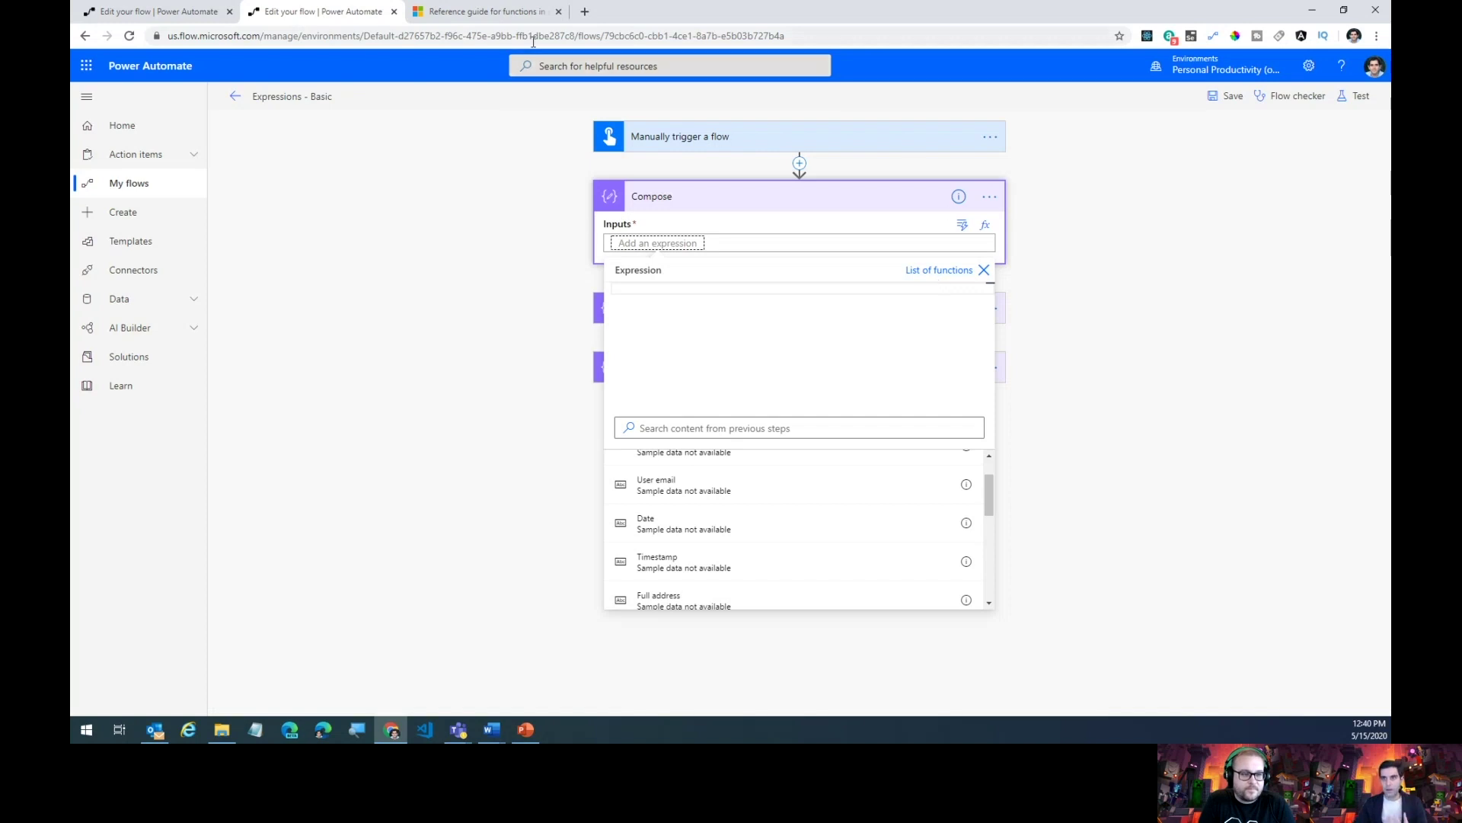
left_click(484, 12)
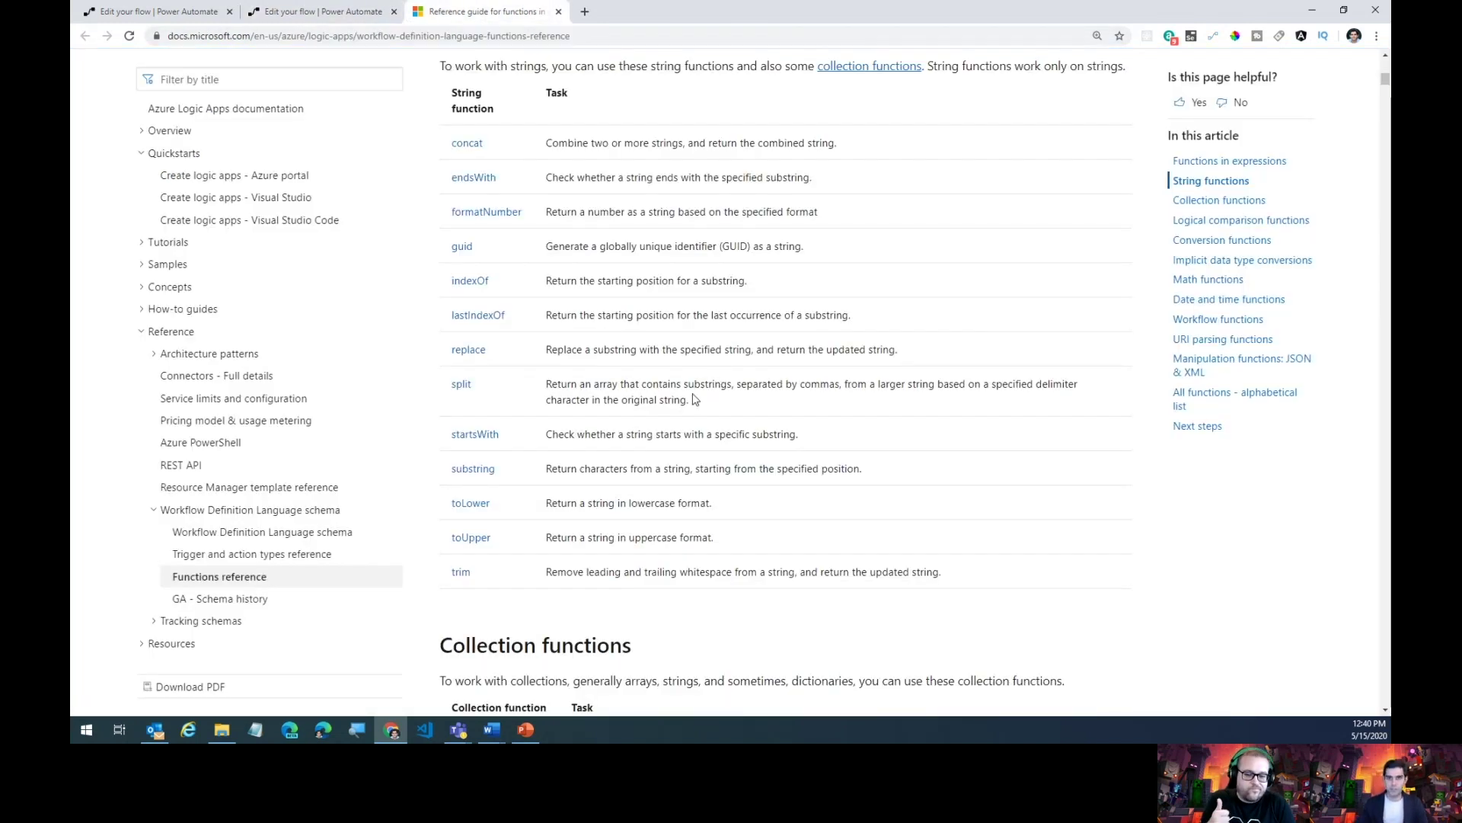
Return to the second copy of the flow and check the Experimental Features setting in the Power Automate settings.
left_click(317, 16)
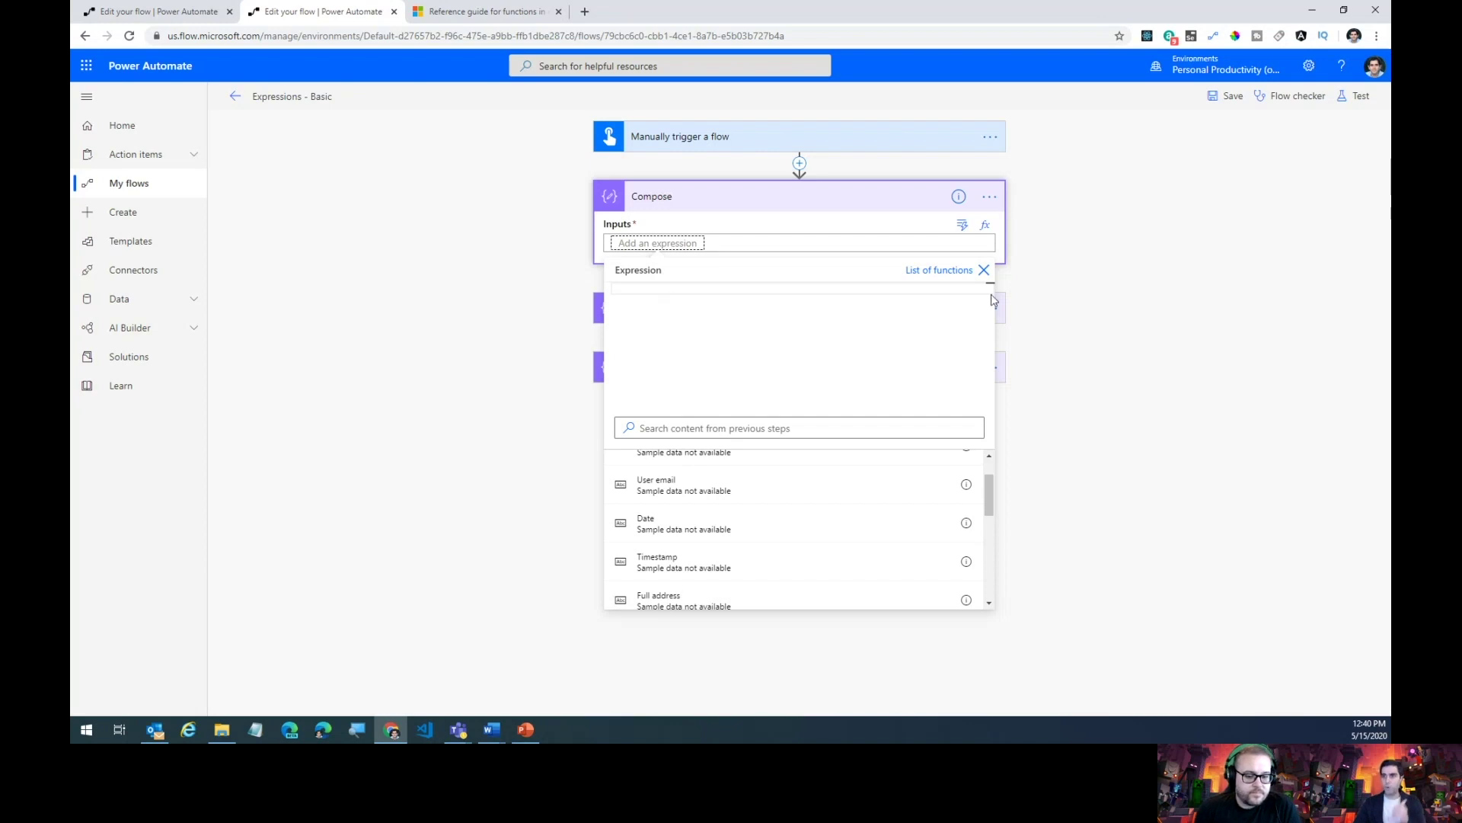
left_click(1086, 289)
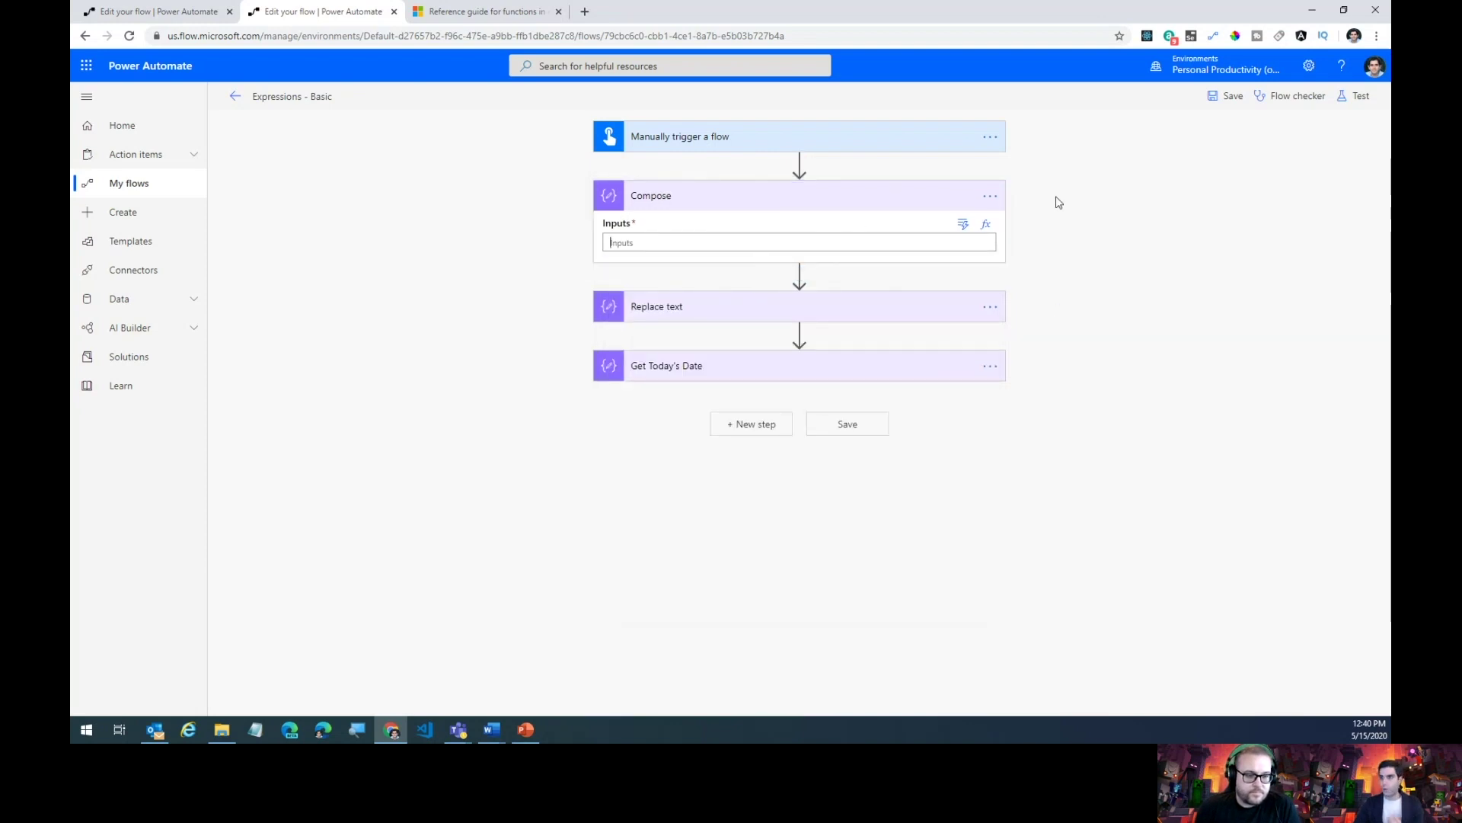
left_click(1307, 69)
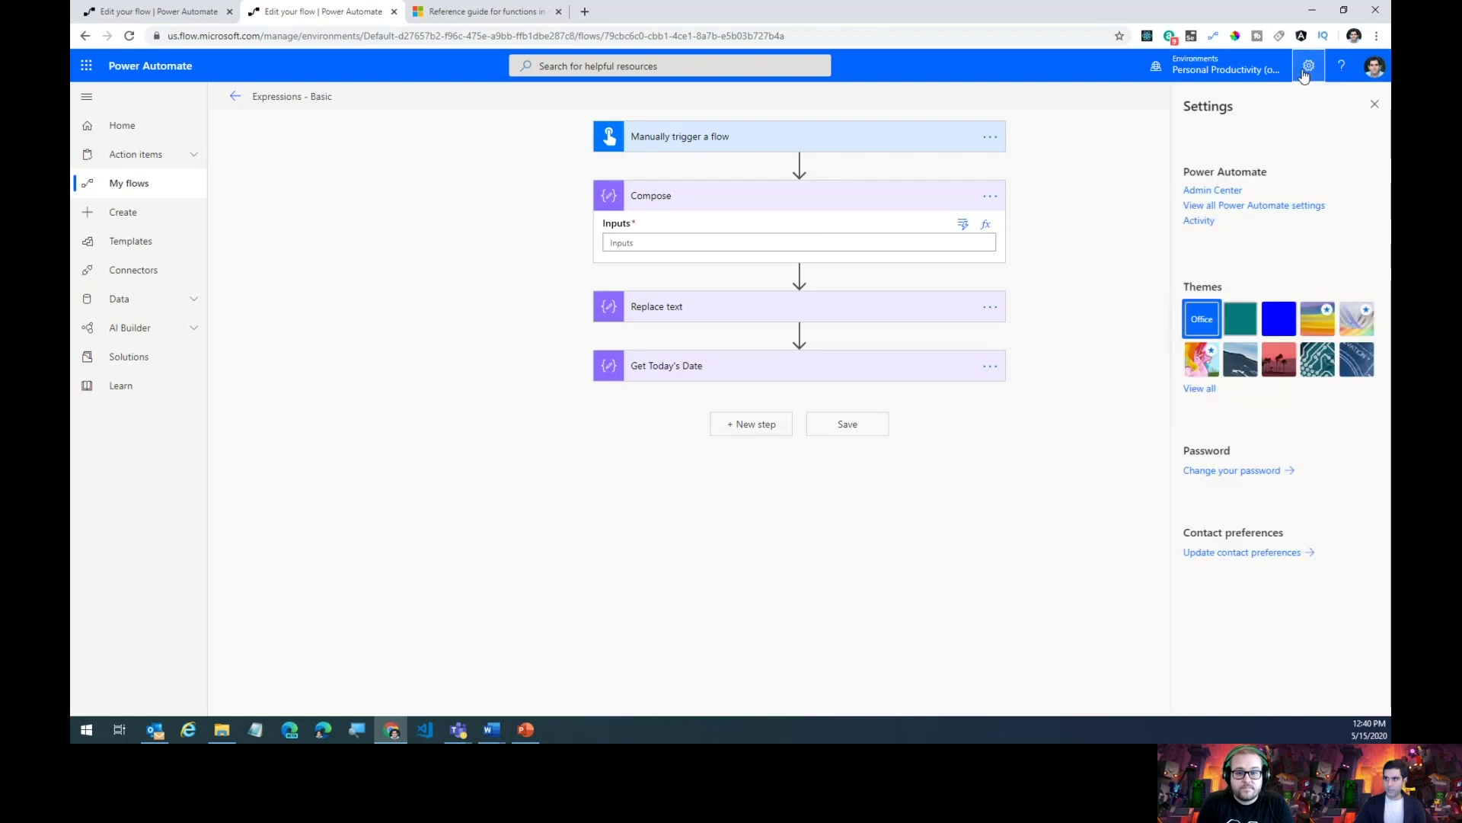
left_click(1269, 206)
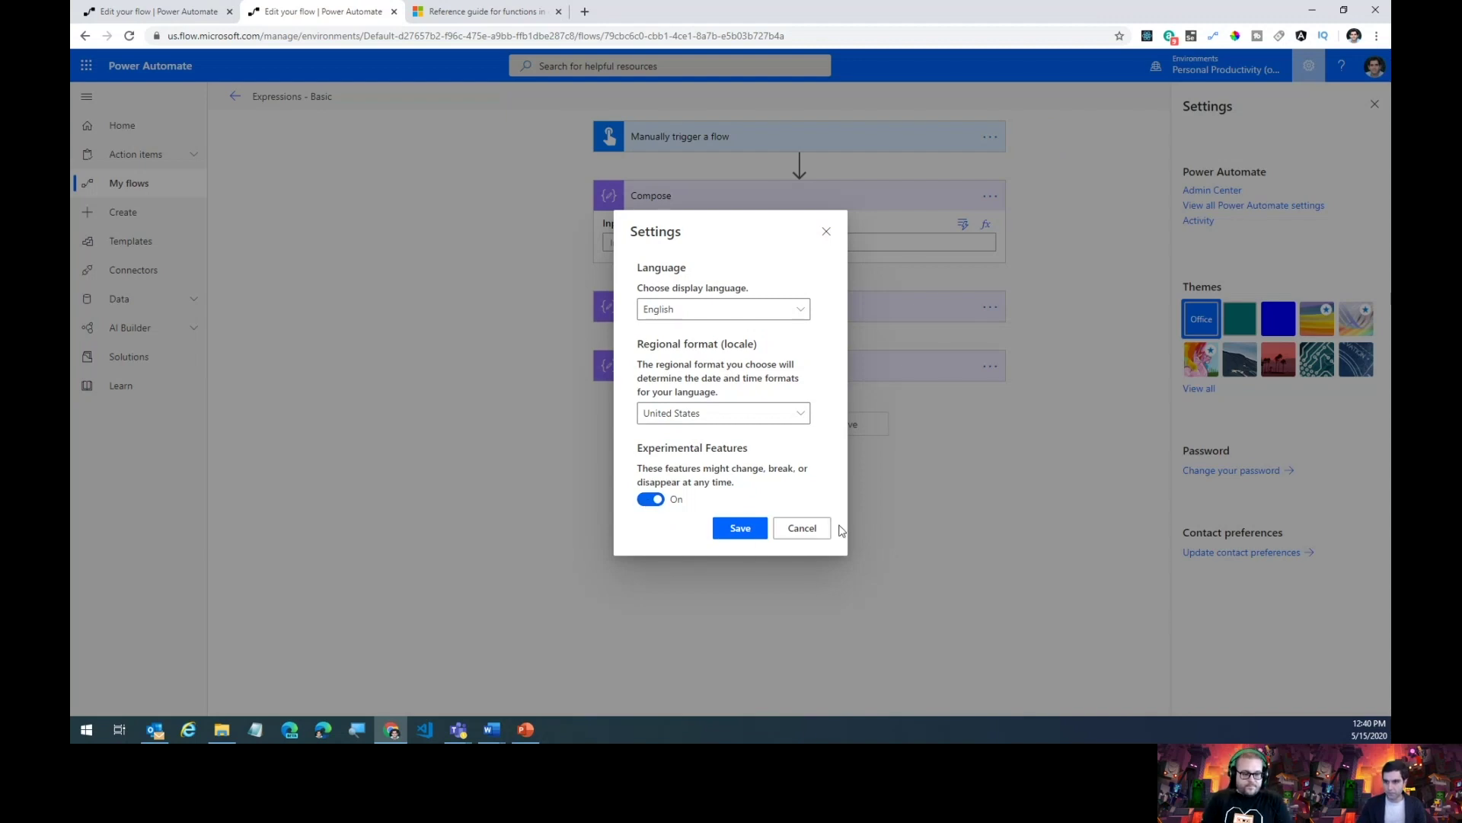
left_click(824, 528)
left_click(1376, 101)
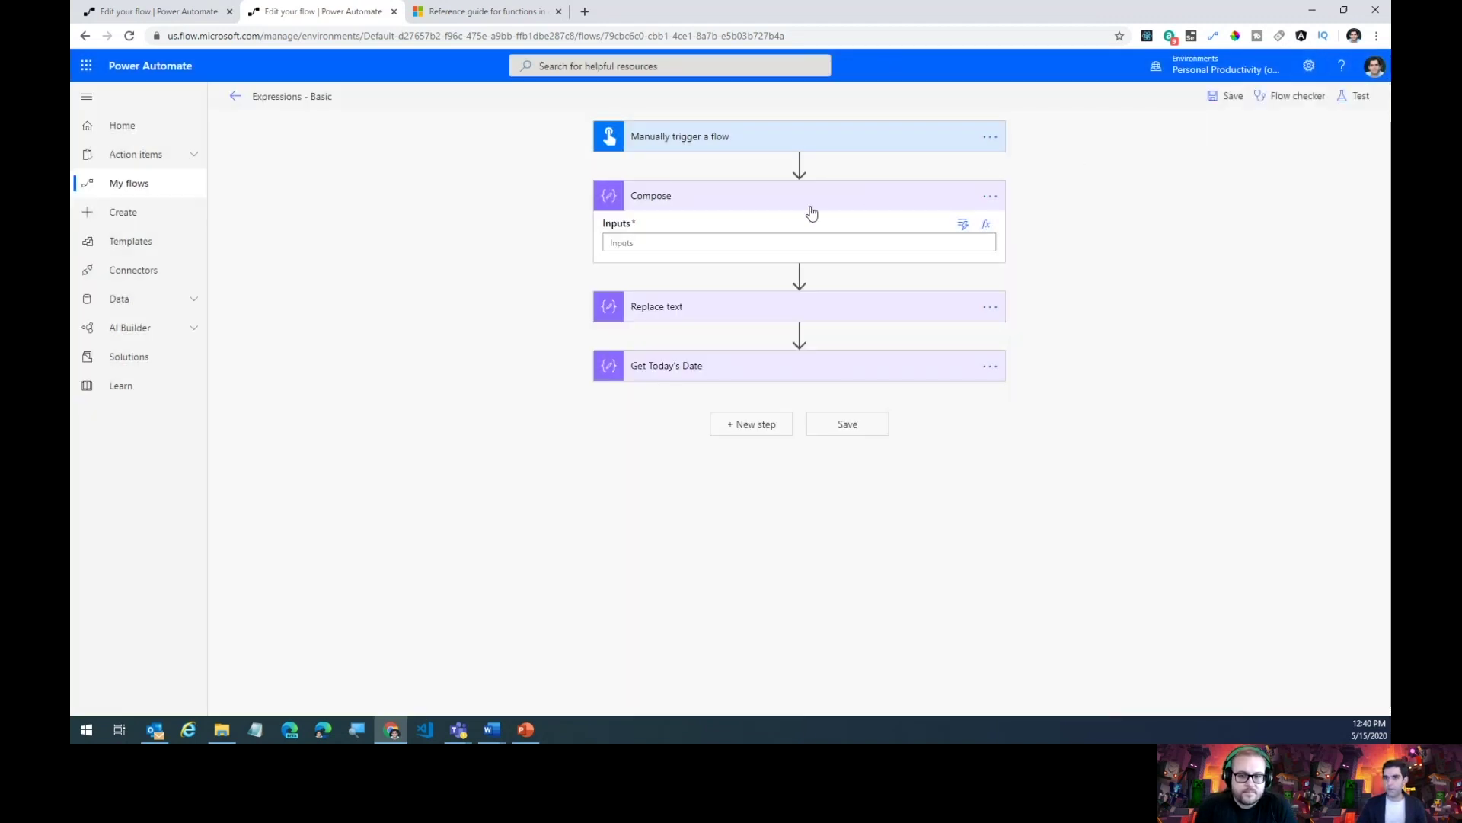
Open the expression editor for the Compose action's Inputs and look up replace under String functions in the reference guide.
left_click(718, 241)
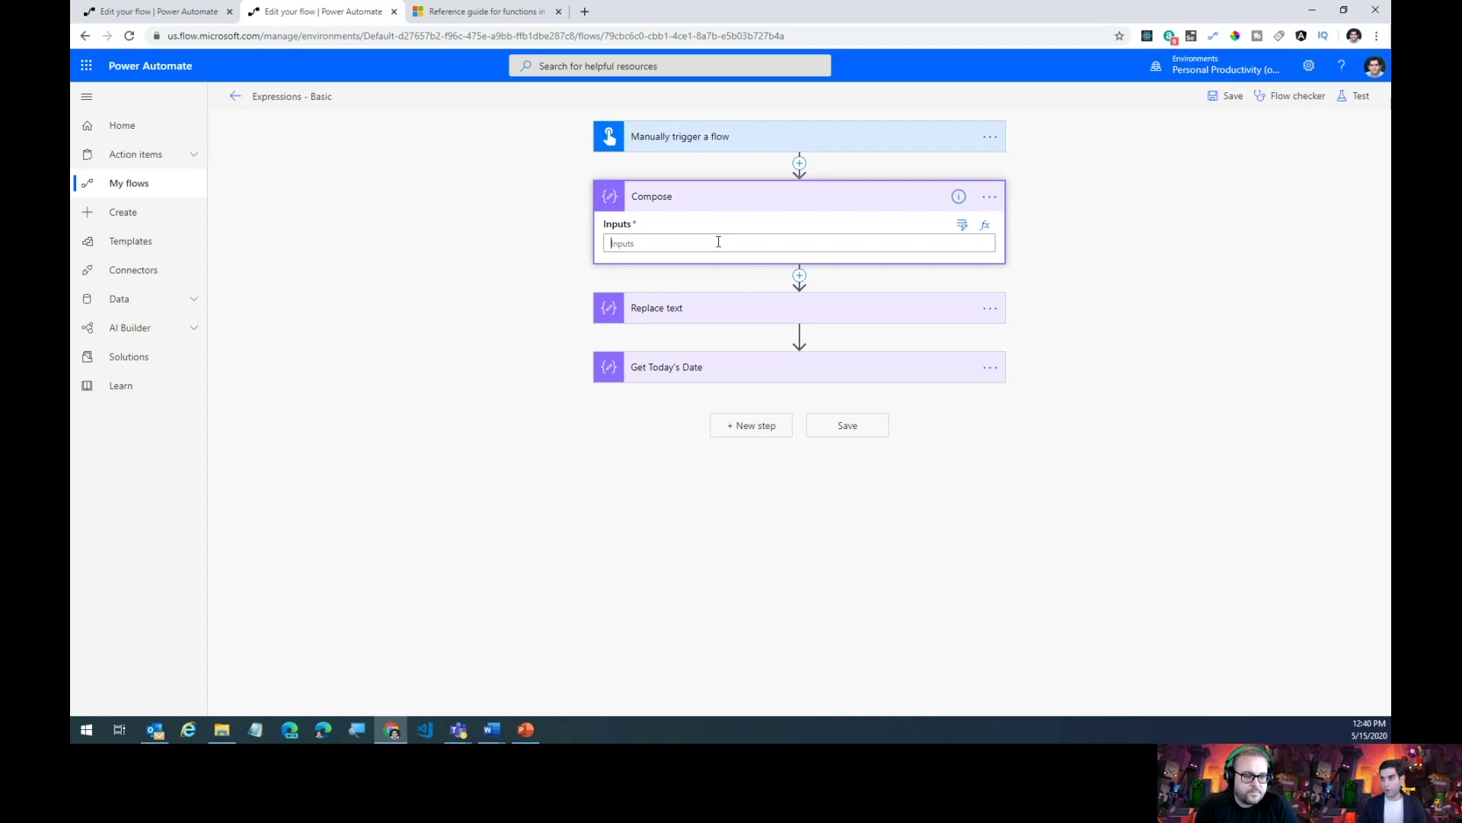
left_click(985, 224)
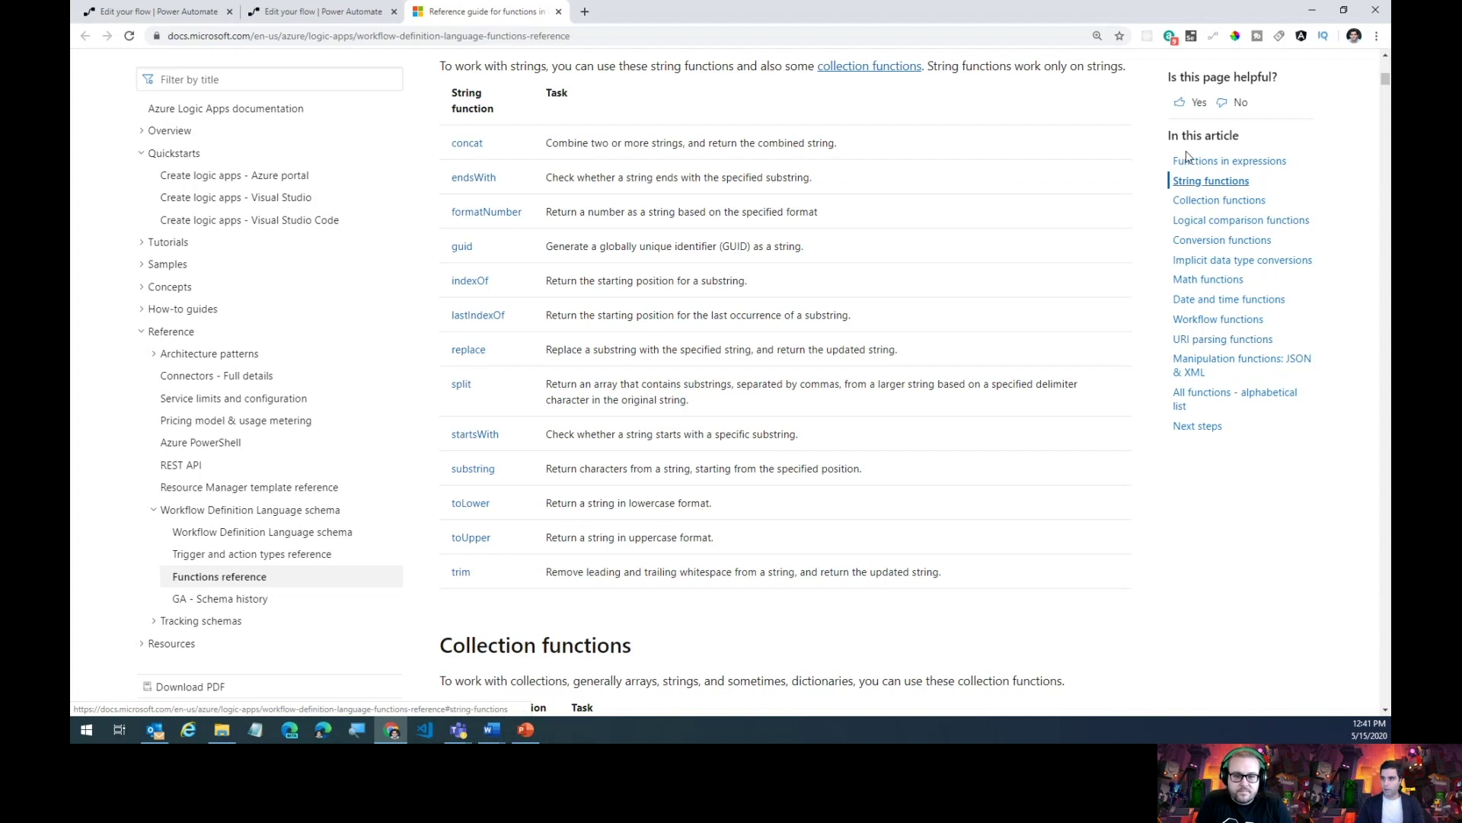
left_click(1211, 183)
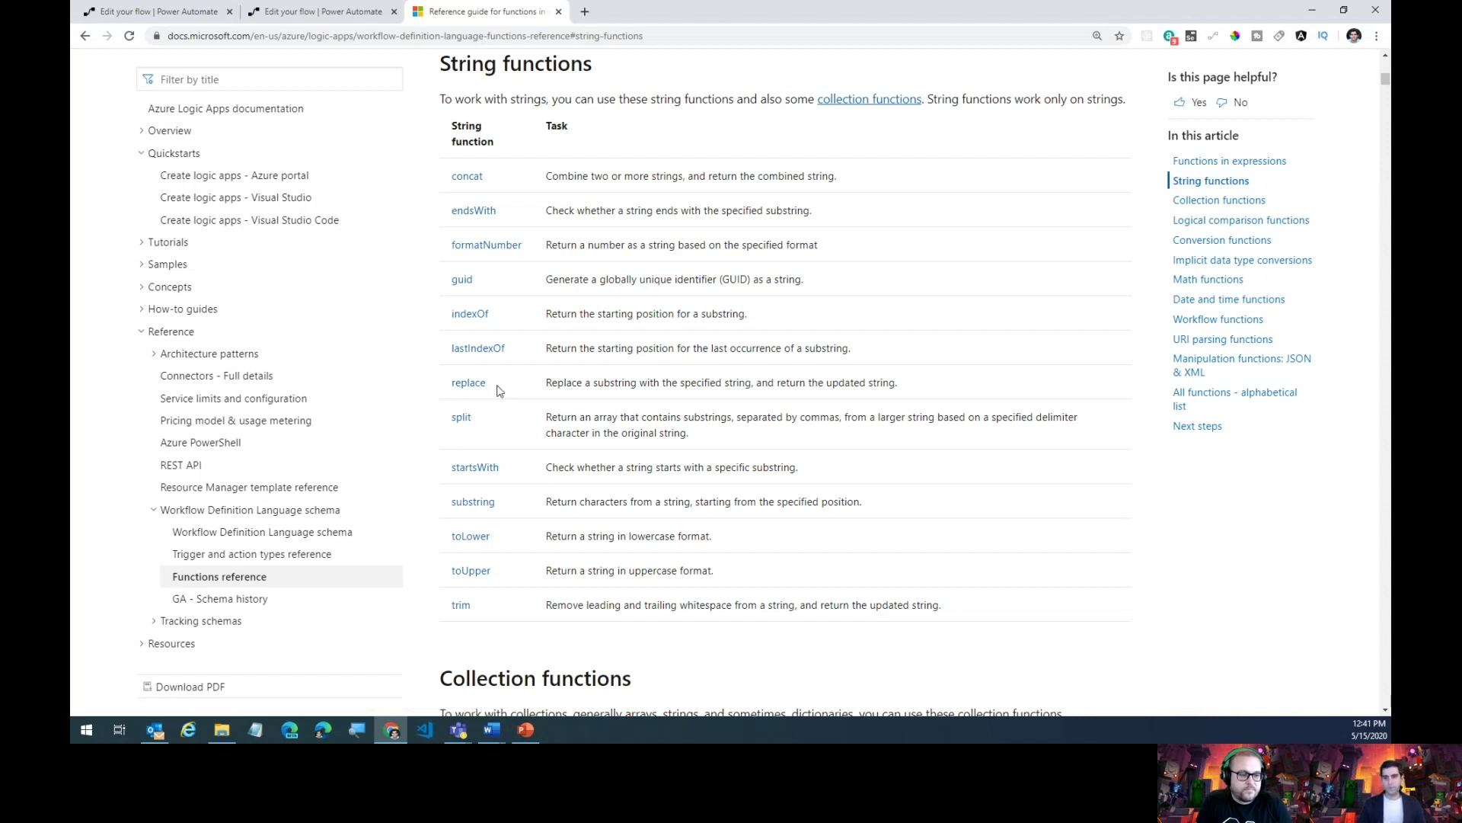
left_click(471, 383)
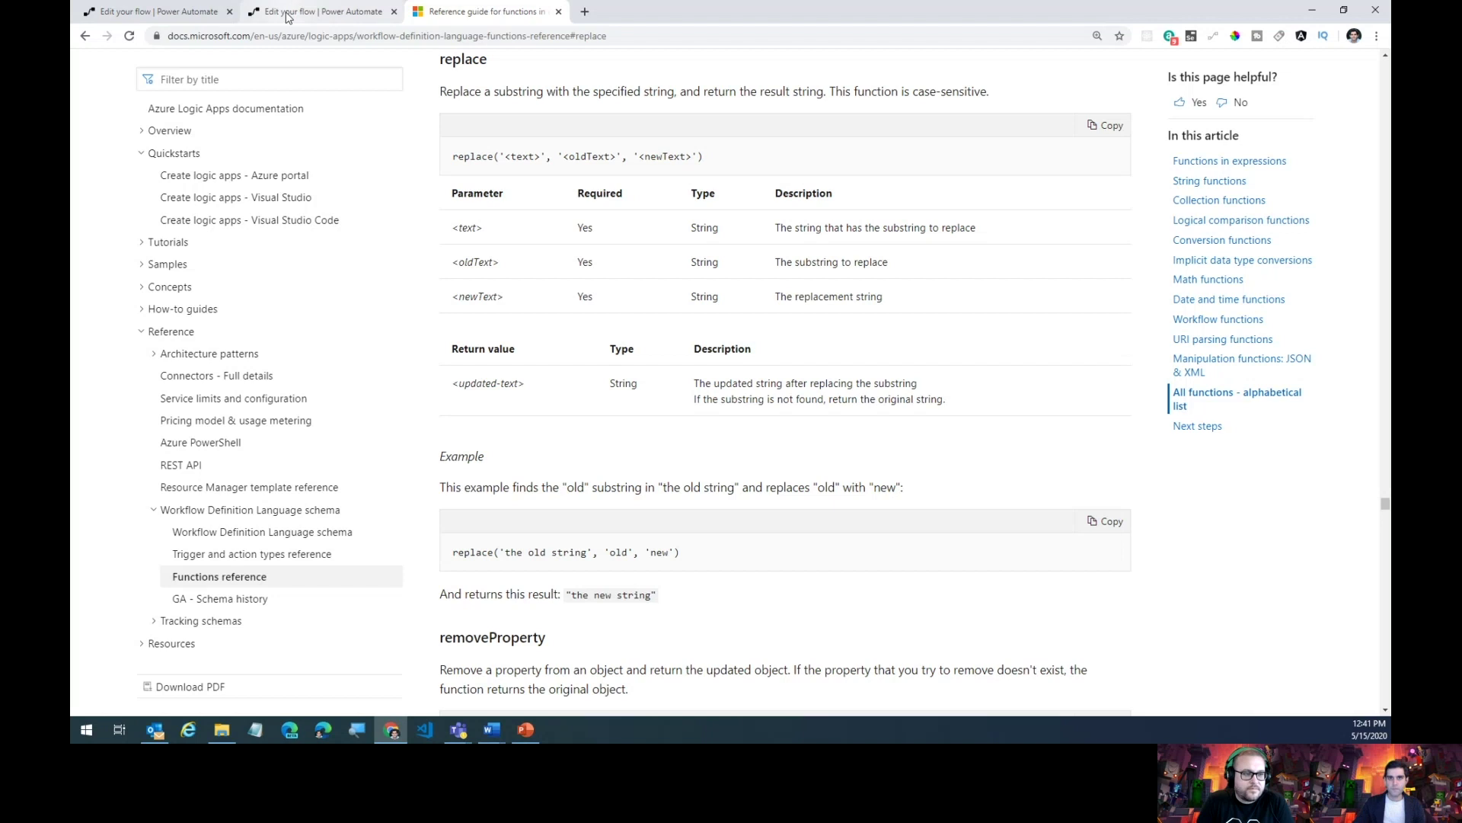
Back in the flow, enter replace() without arguments as the expression for the Compose action's Inputs.
left_click(313, 12)
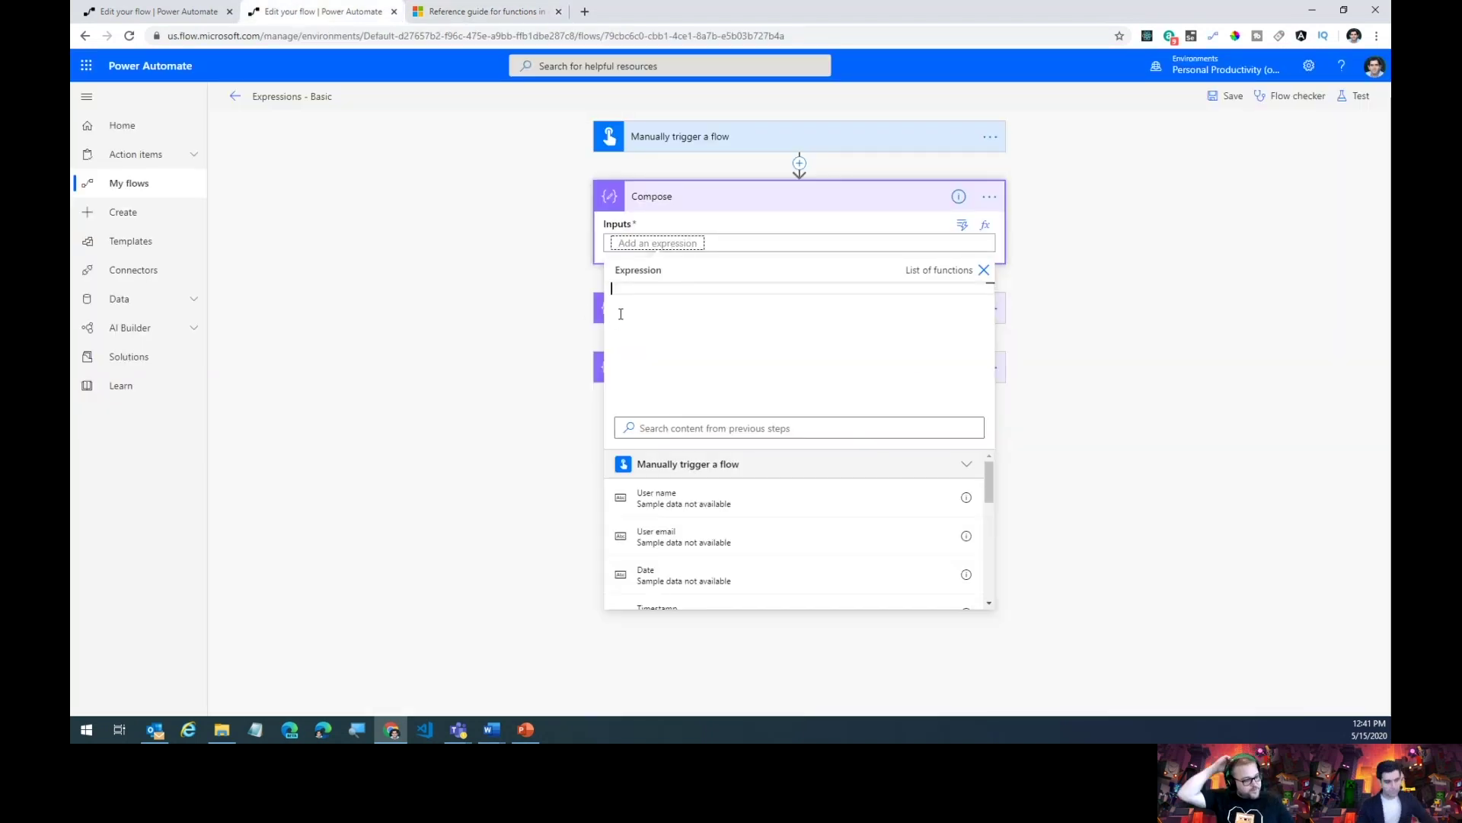
type("r")
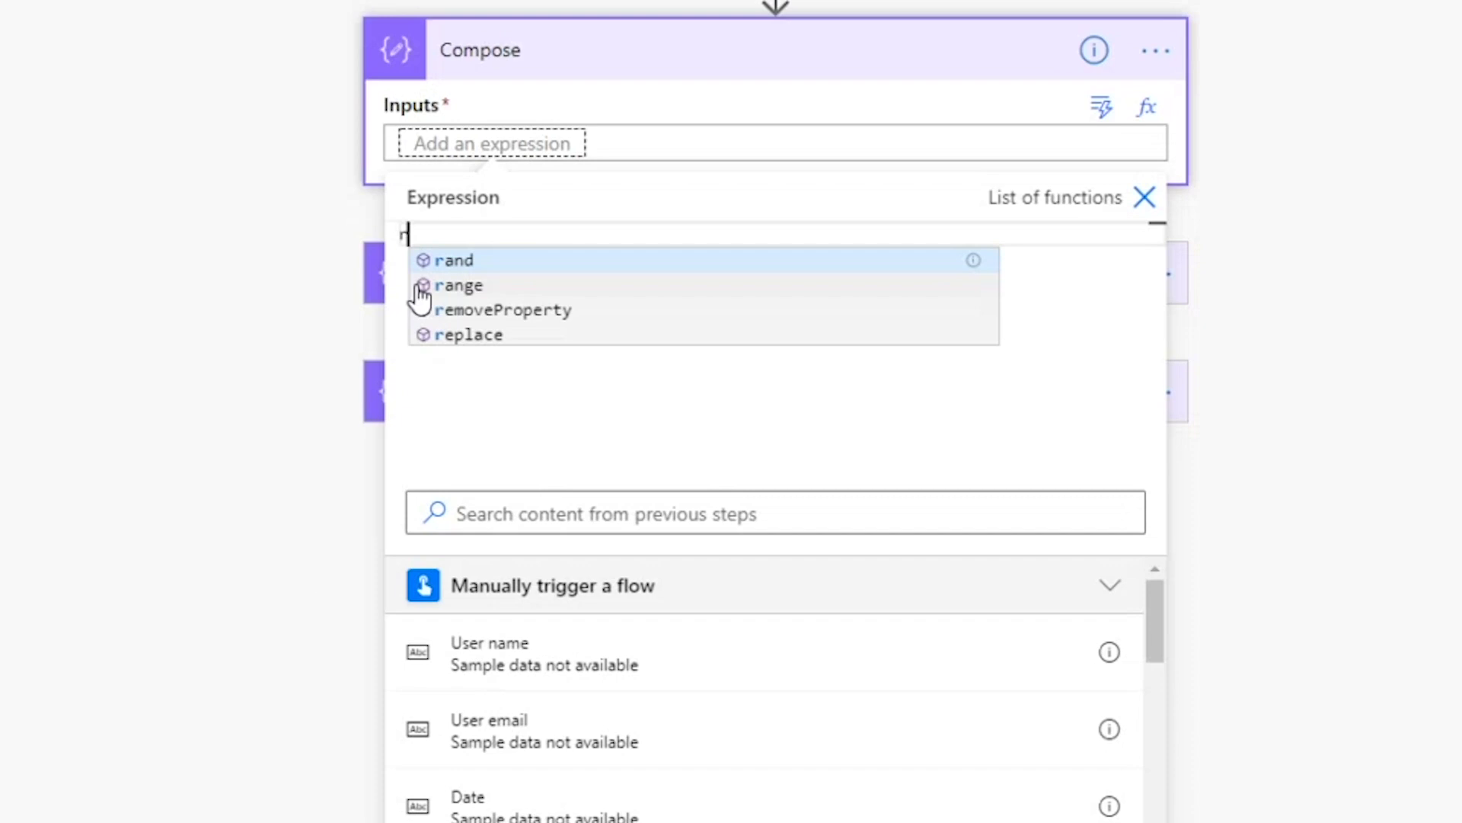
type("epl")
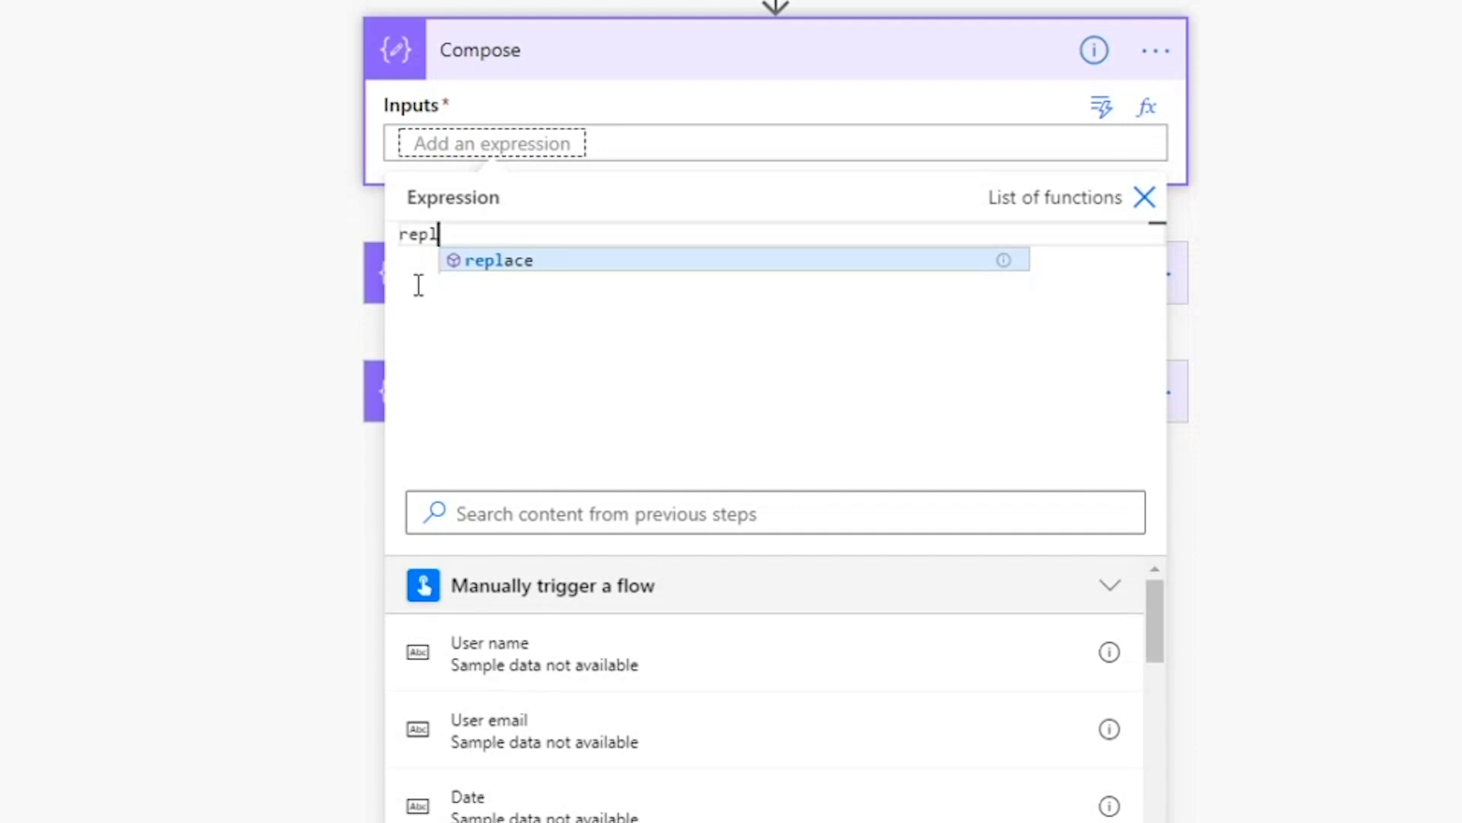
left_click(491, 270)
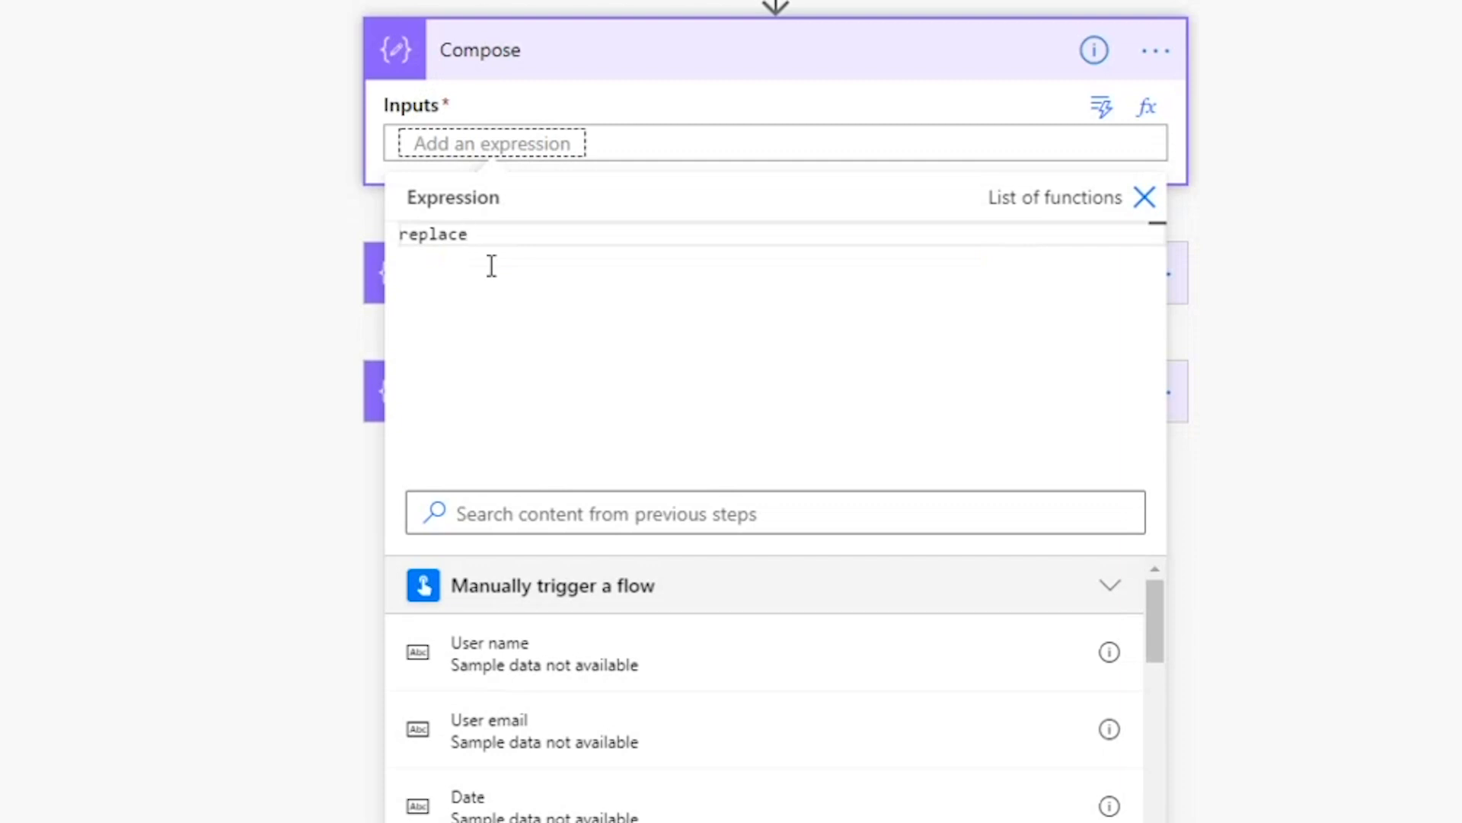
type("(")
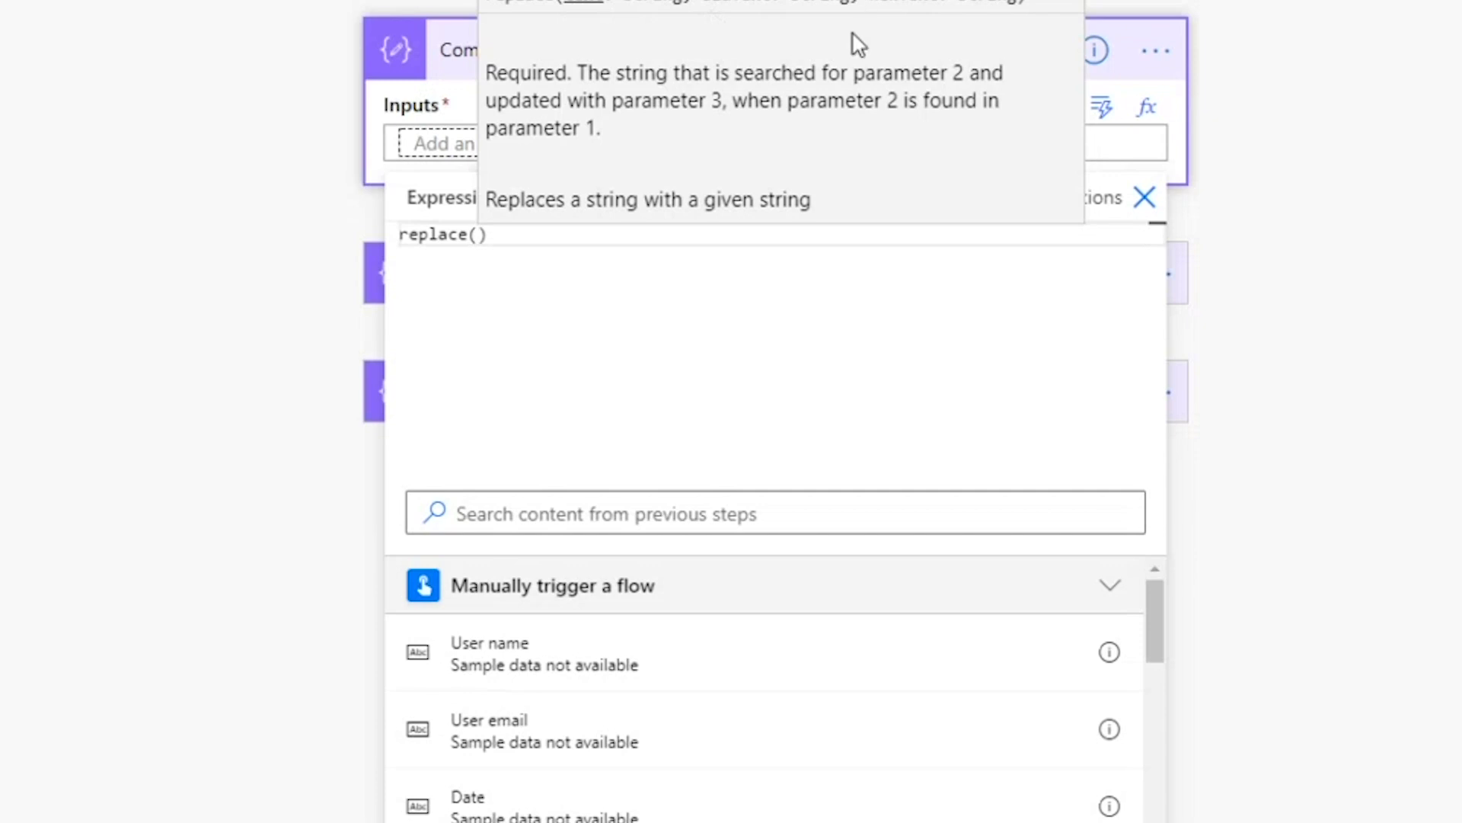
left_click(1296, 294)
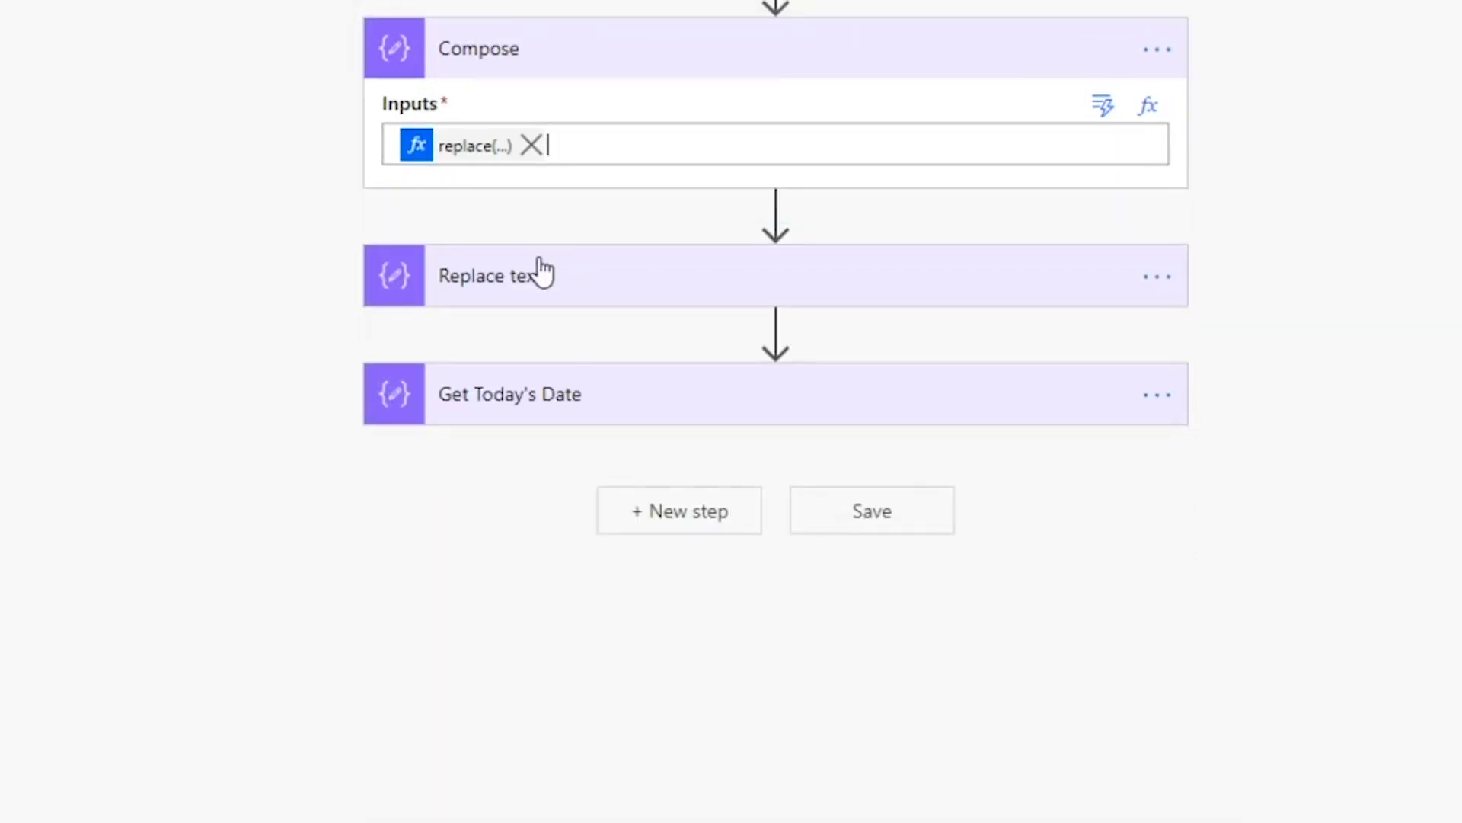
Complete the Compose expression as replace('The Old World','Old','New').
left_click(471, 153)
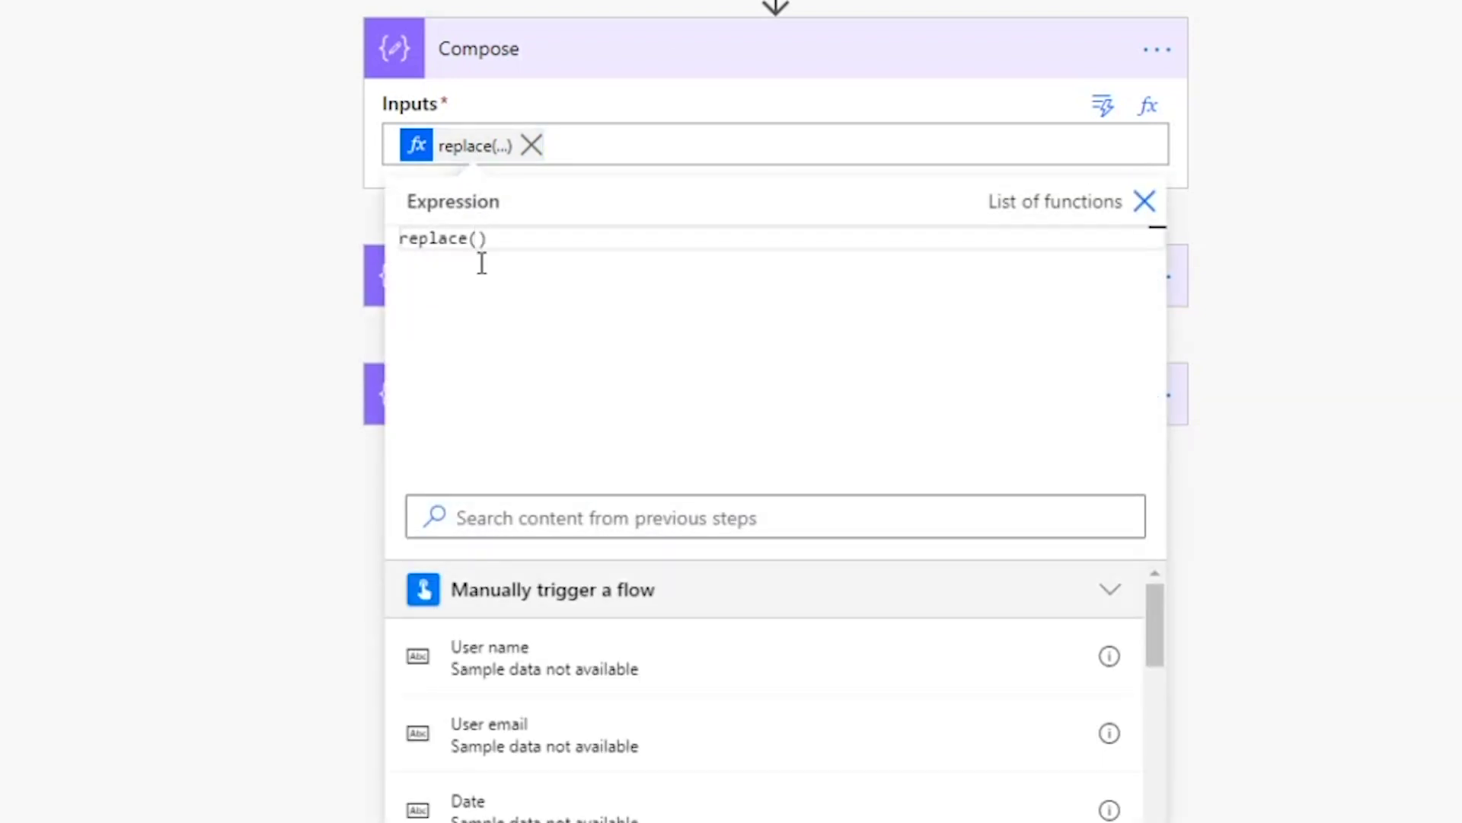
type("'The Old World'")
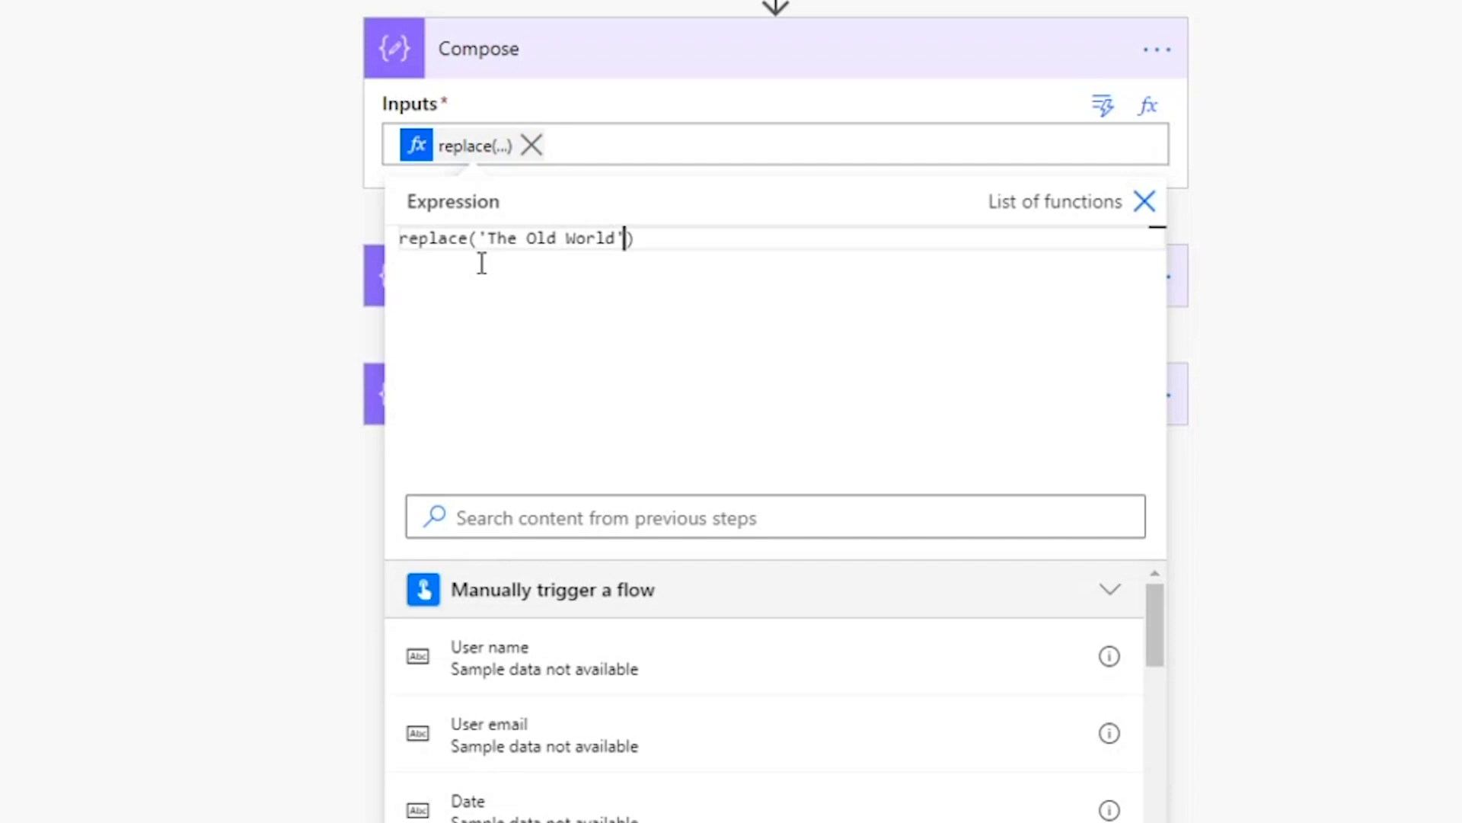
type(",")
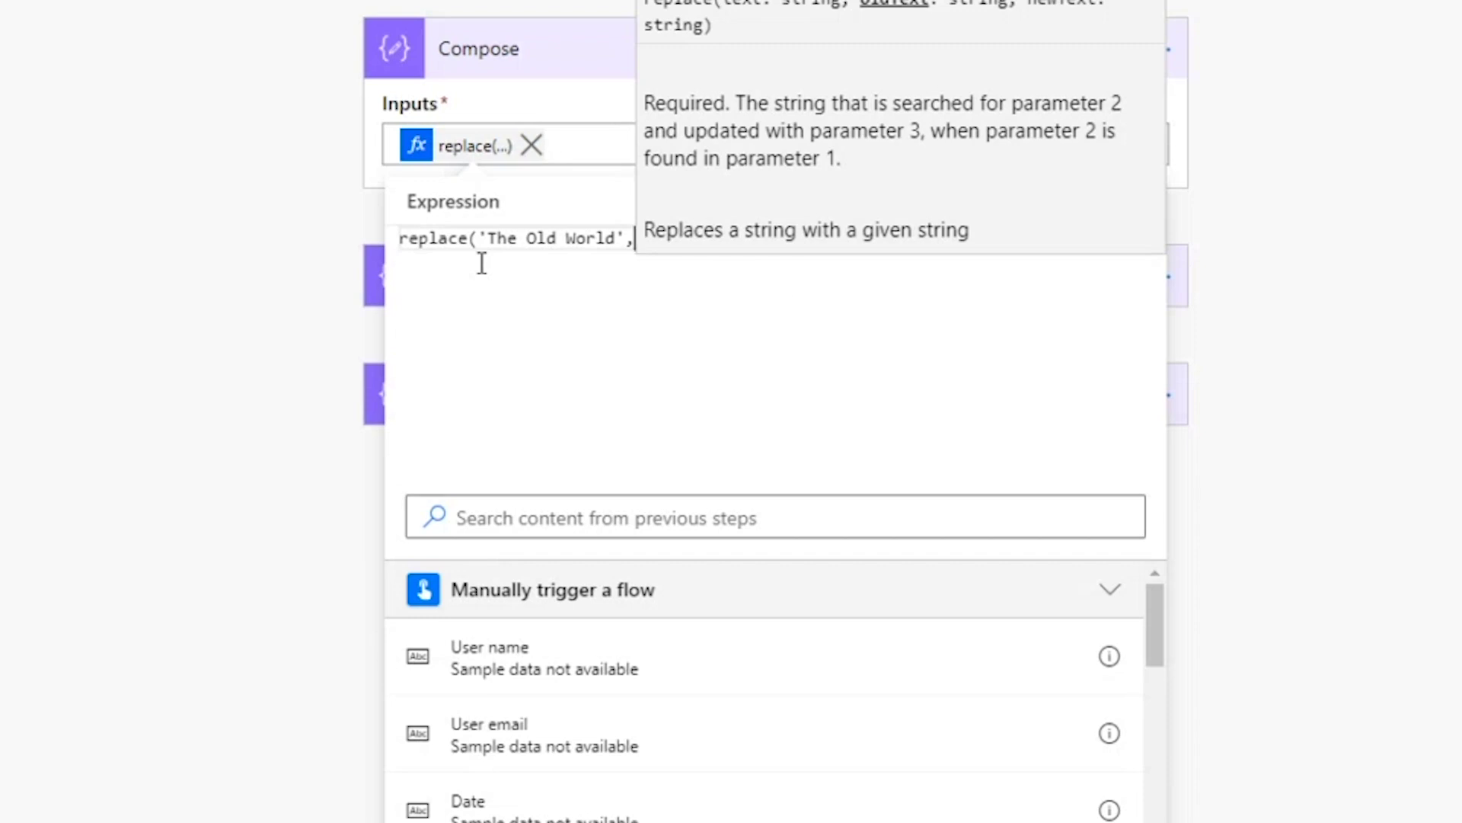
type("'Old'")
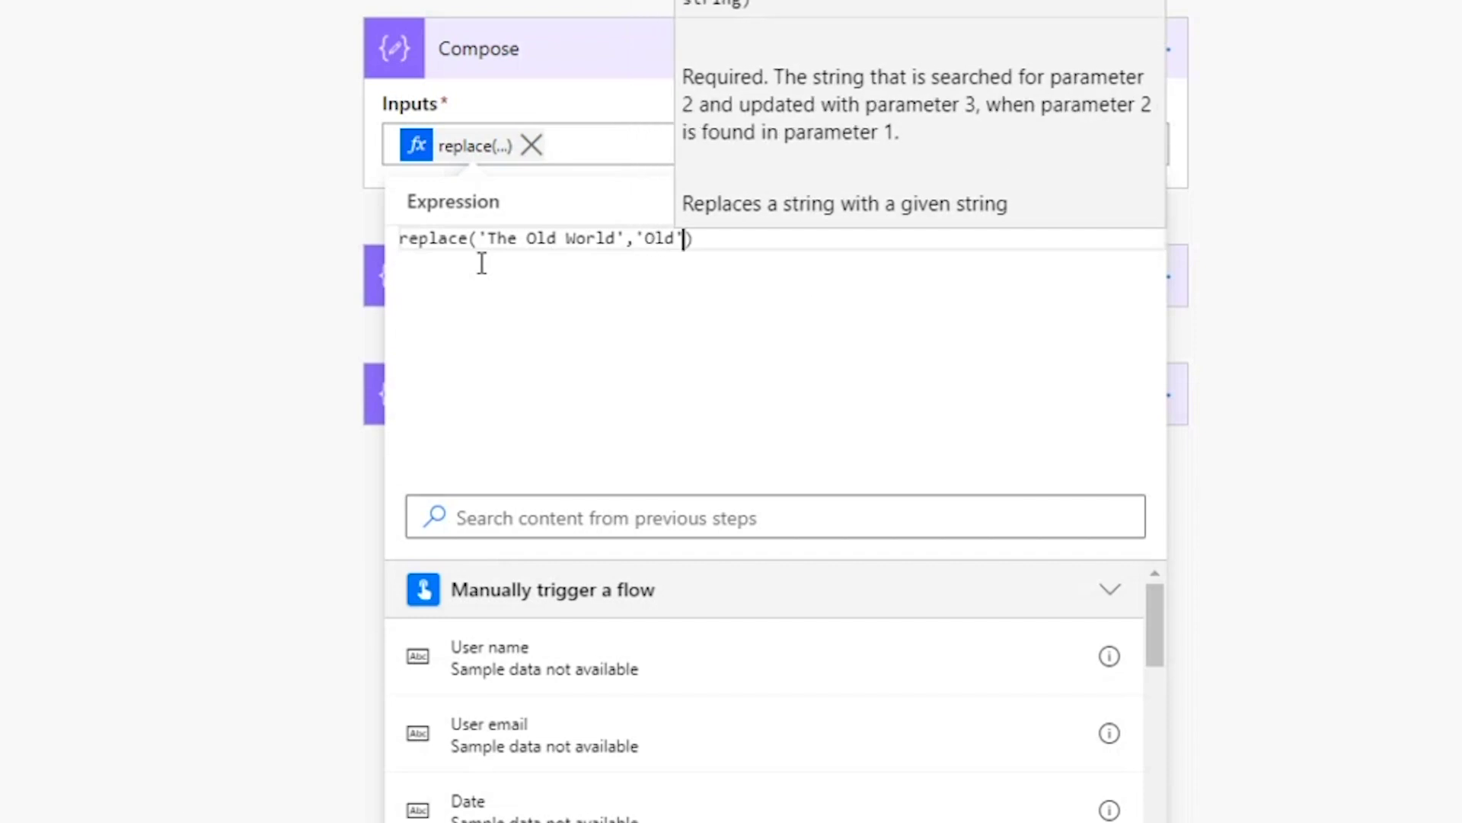
type(",'New")
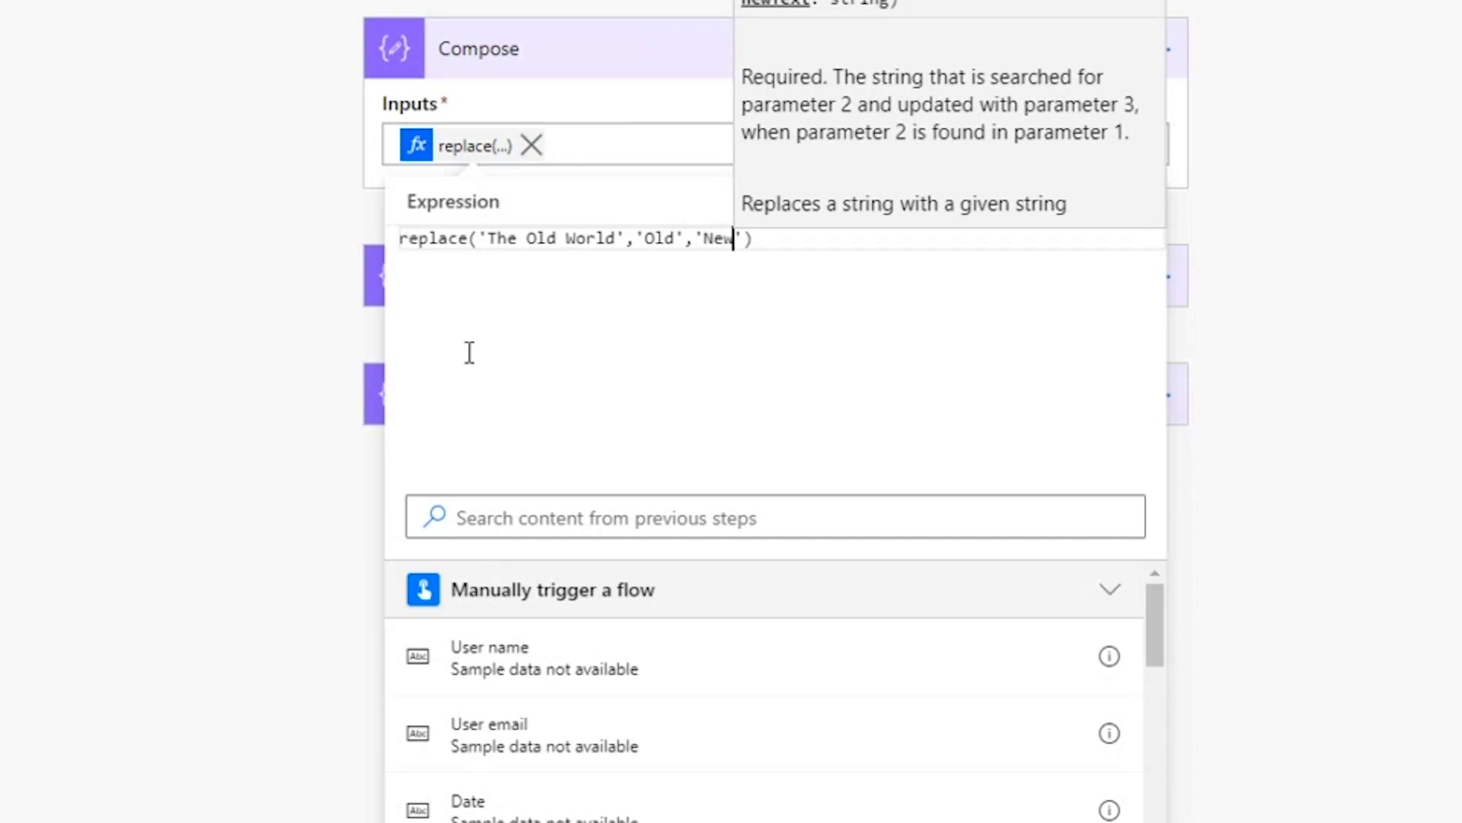
left_click(845, 244)
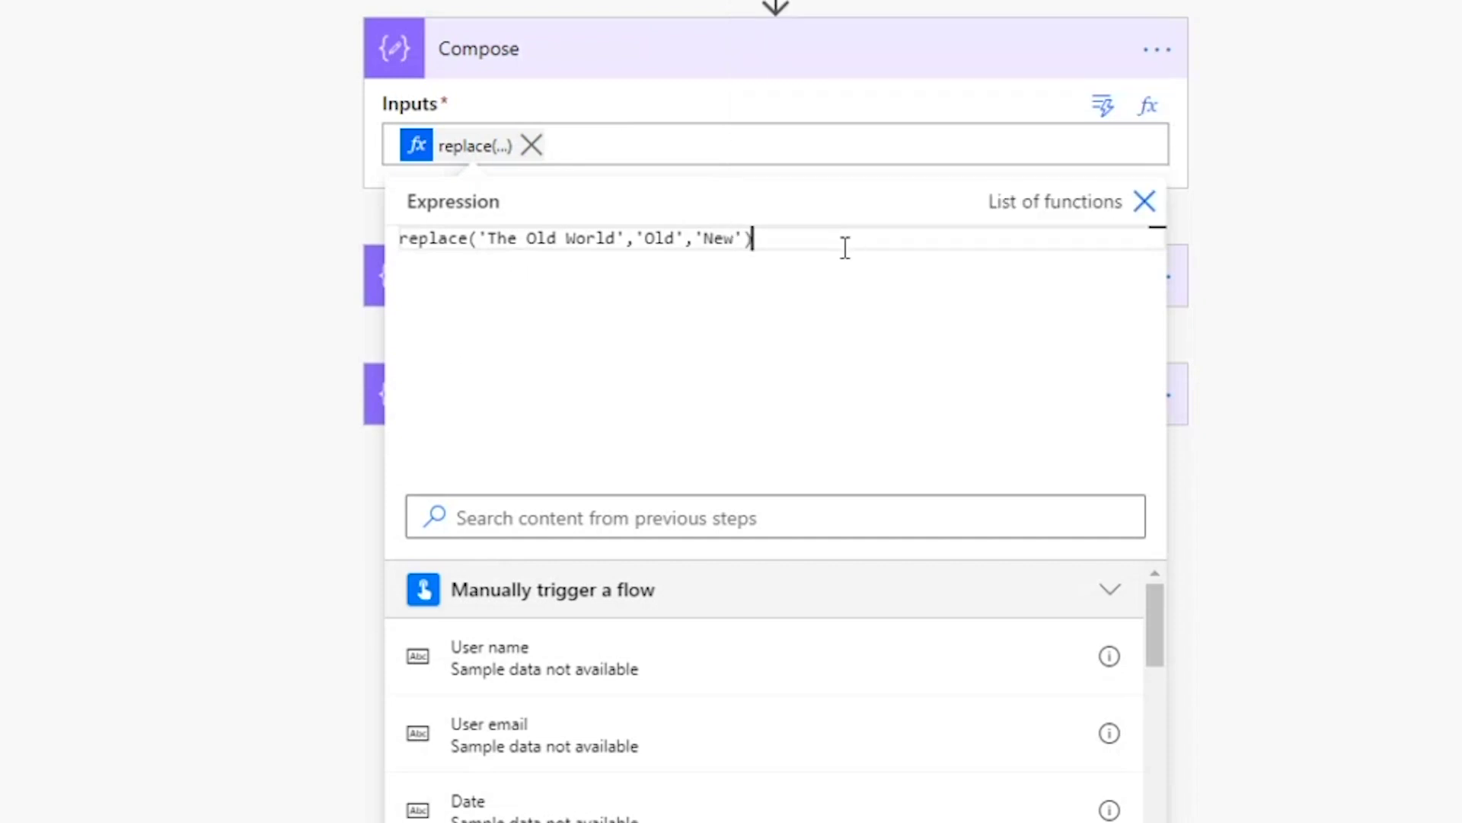
Try the replace expression without its closing parenthesis, and put the parenthesis back.
key("BackSpace")
left_click(1443, 286)
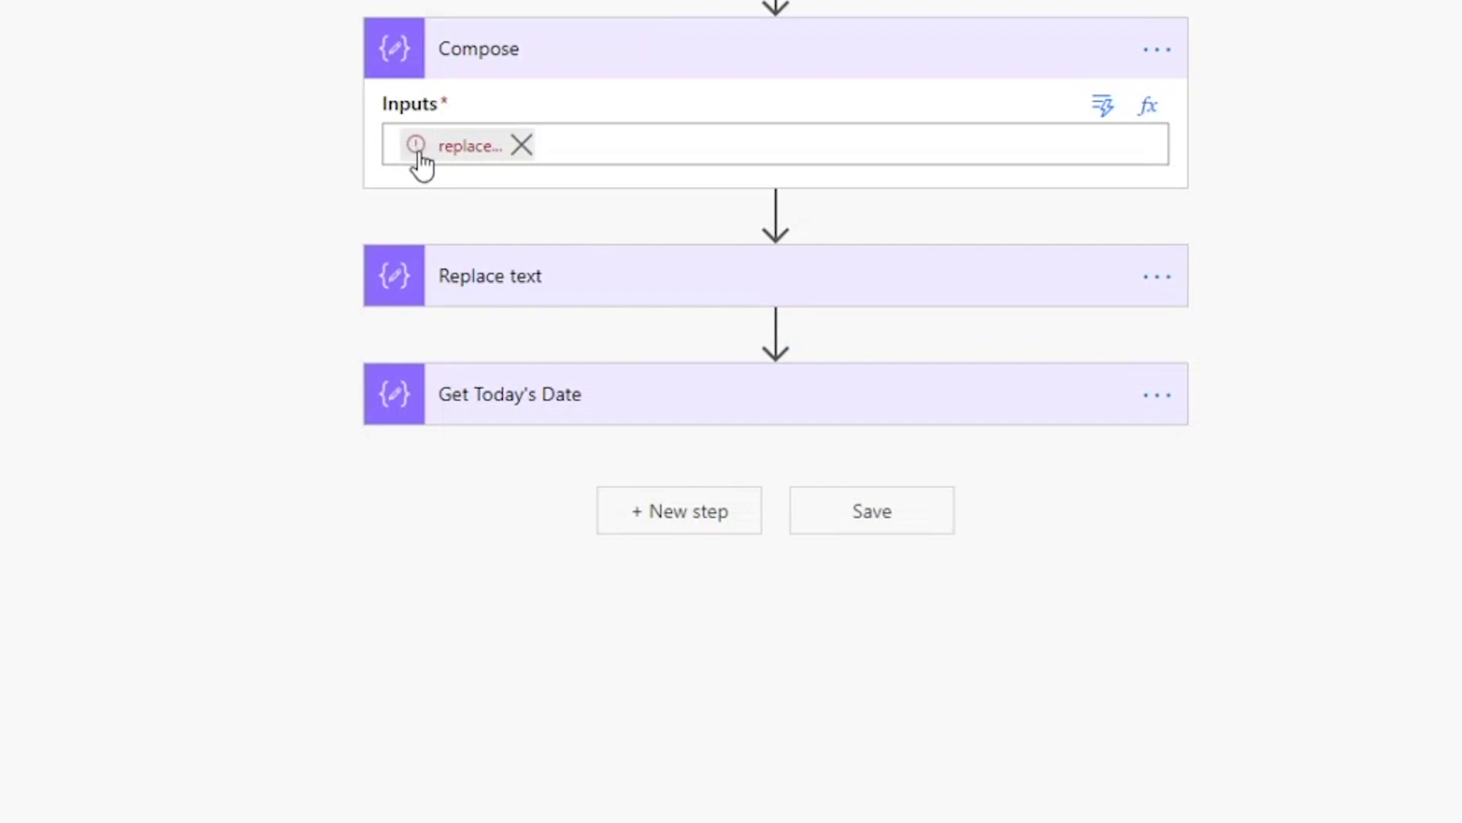
left_click(457, 152)
left_click(556, 274)
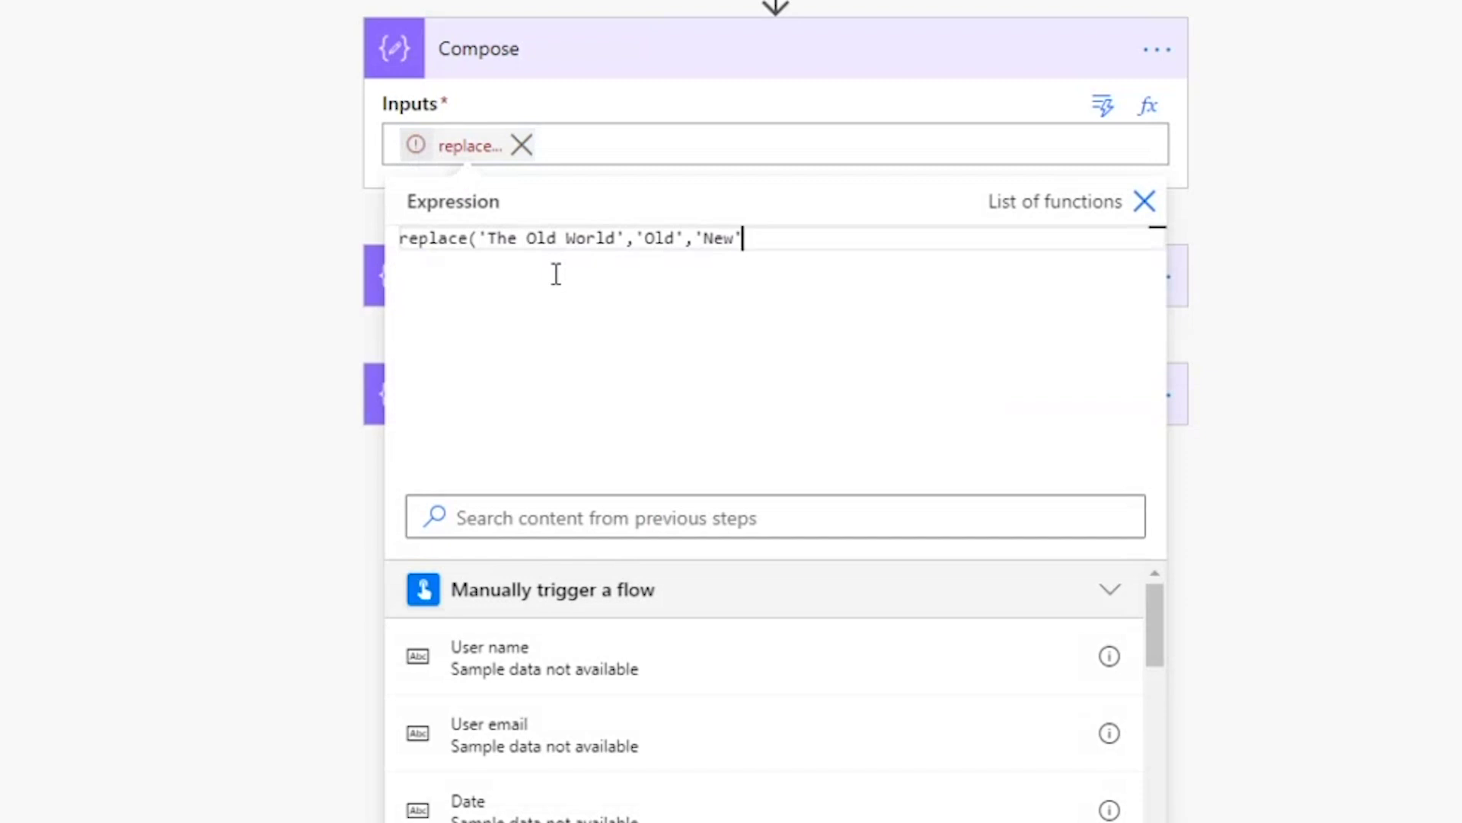
type(")")
left_click(1335, 349)
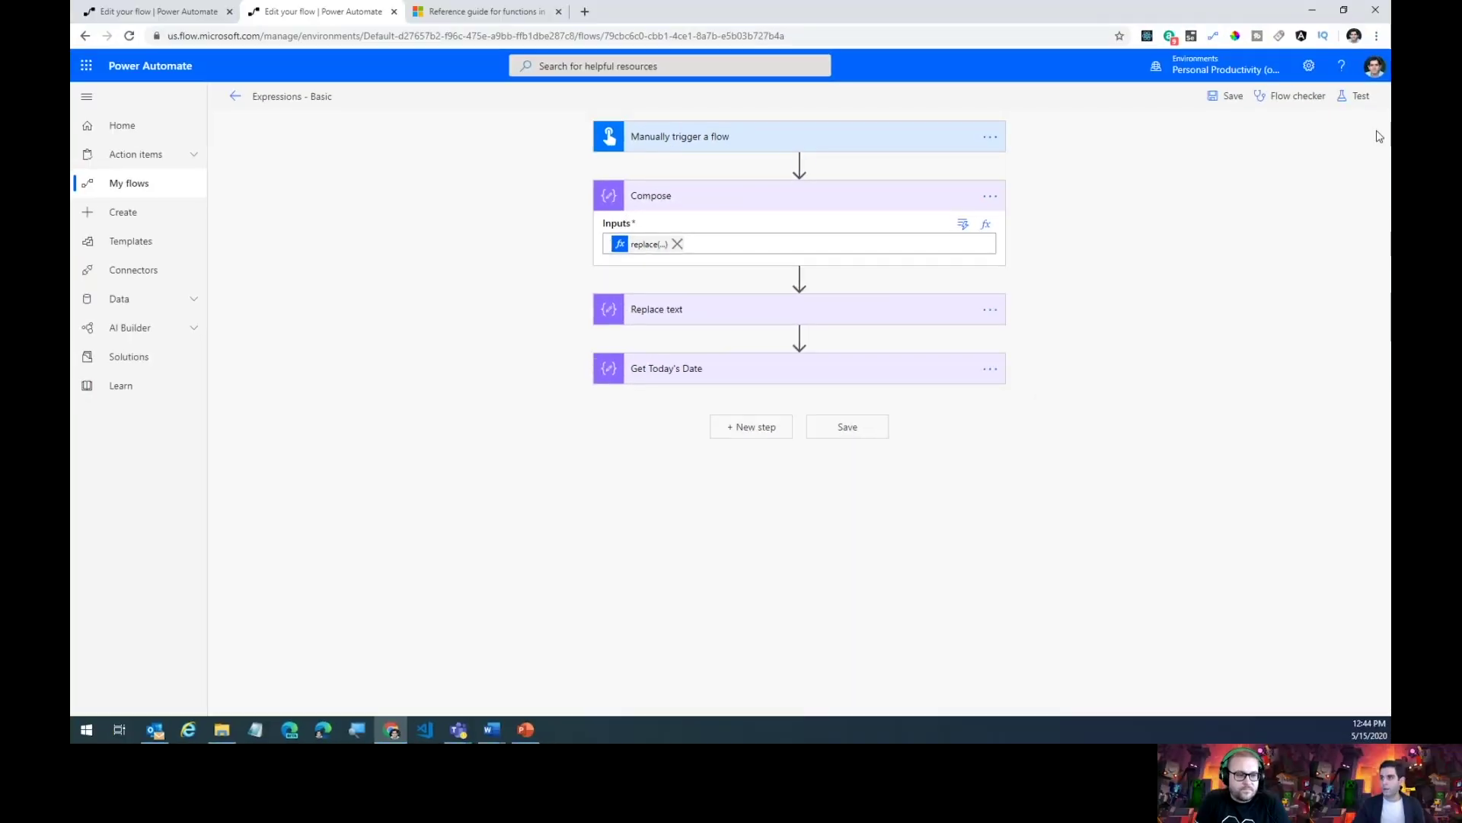
Save and test the flow with the option to perform the trigger action manually, and run it.
left_click(1356, 96)
left_click(1177, 129)
left_click(1211, 177)
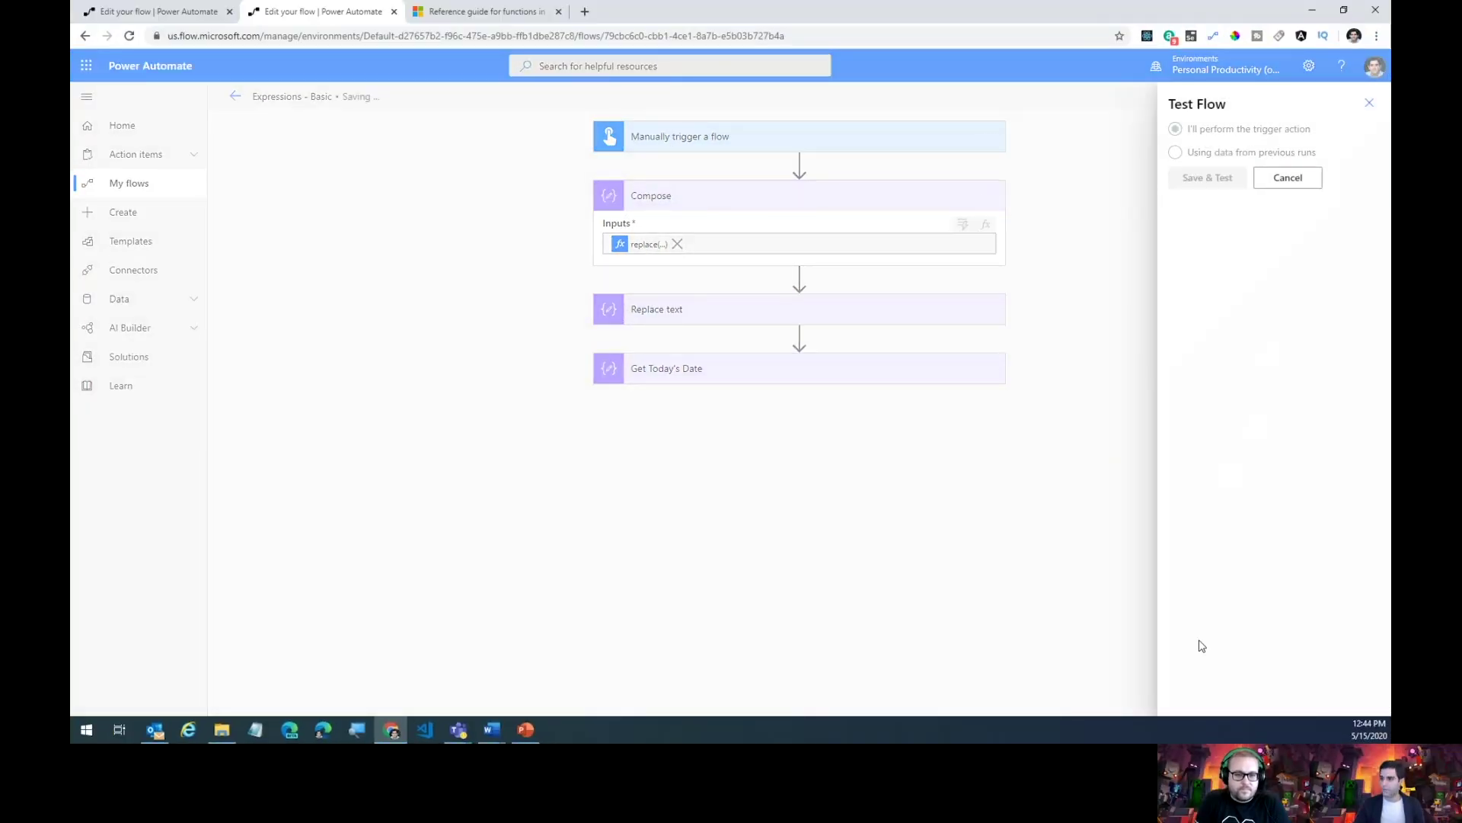
left_click(1142, 653)
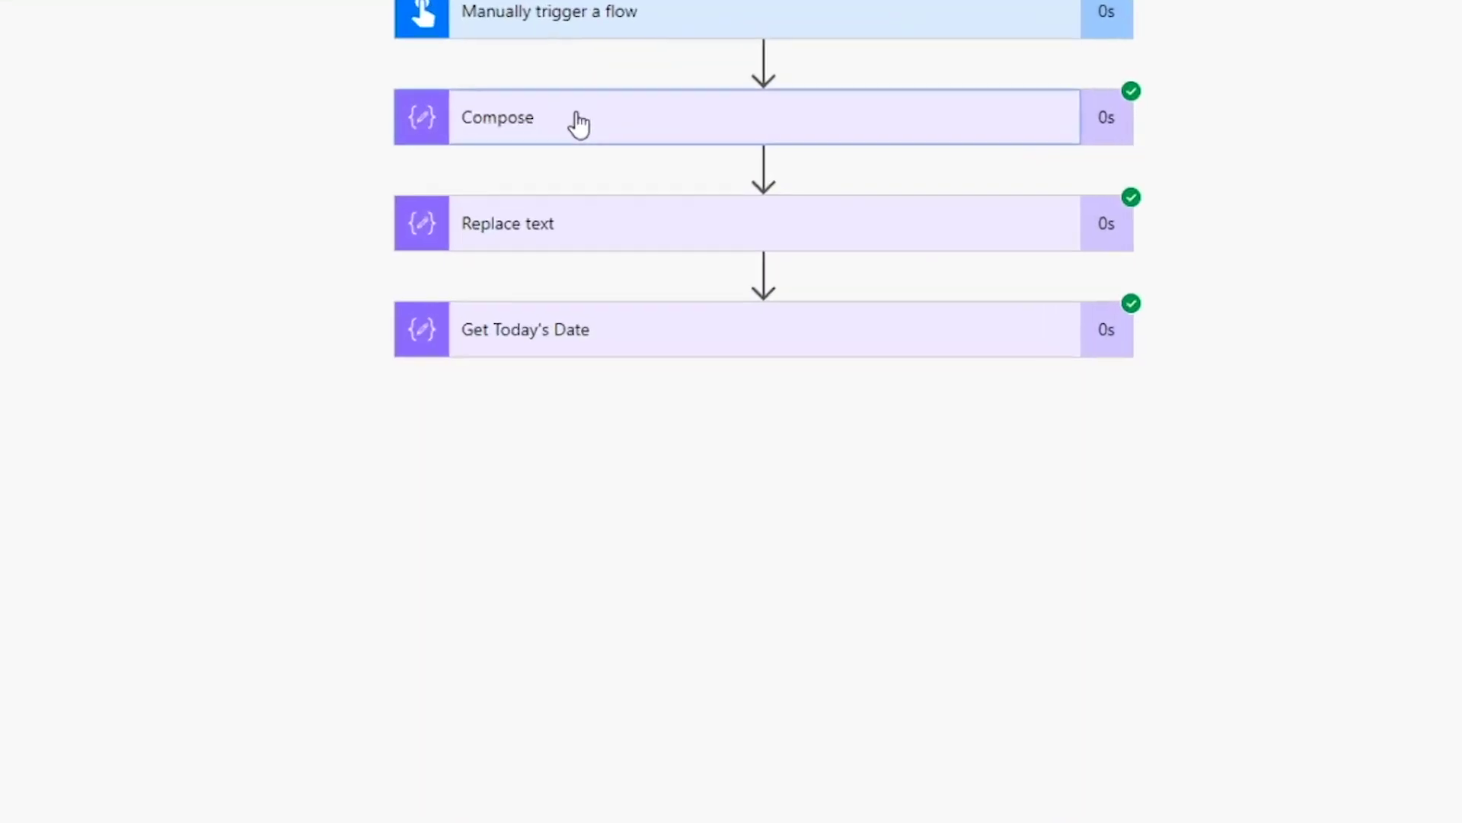
Examine the Compose action's inputs and outputs in the run results.
left_click(695, 228)
left_click_drag(524, 272, 339, 262)
left_click_drag(499, 506, 341, 506)
left_click(401, 506)
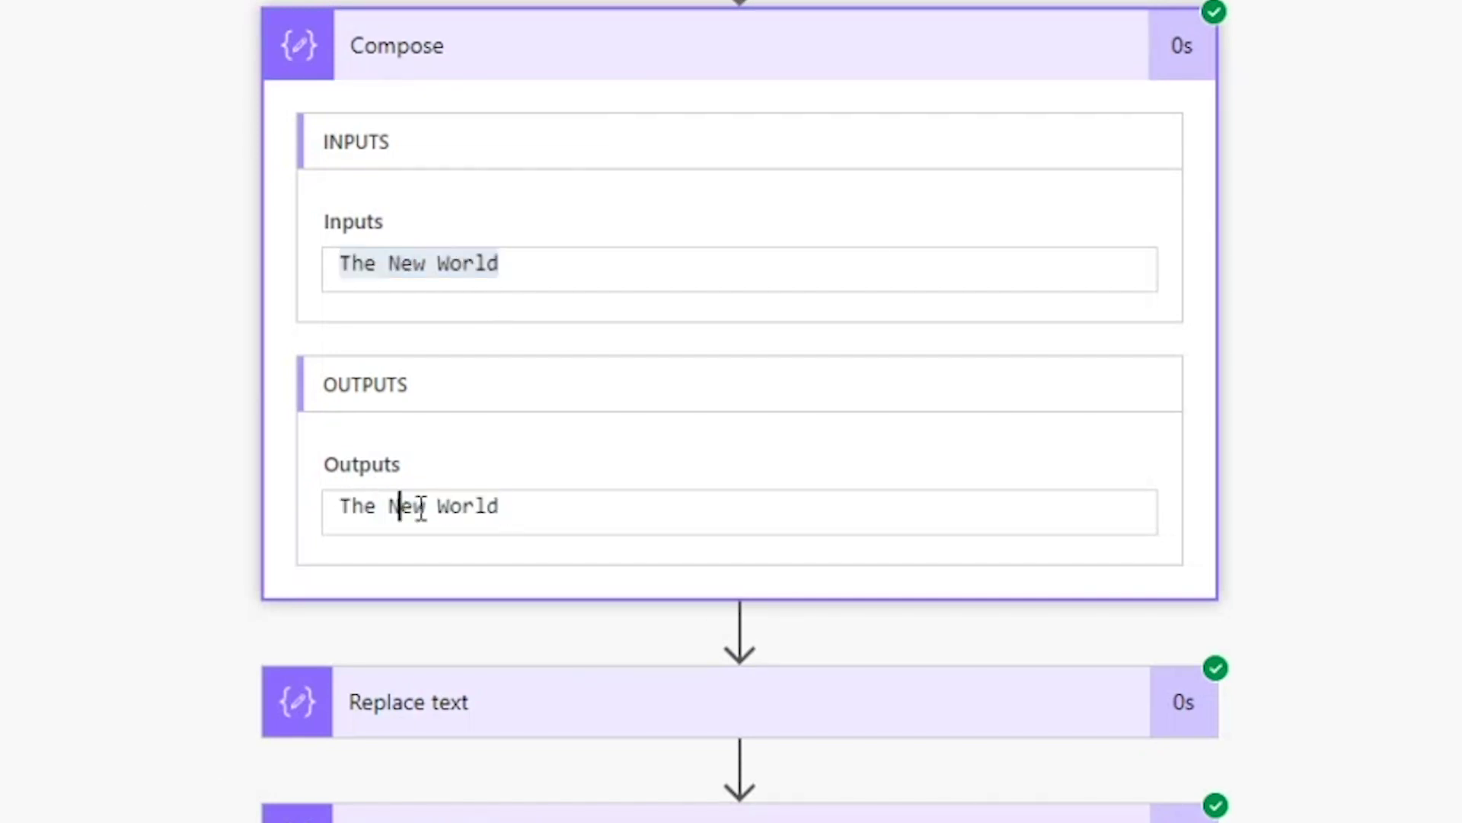
left_click_drag(342, 506, 364, 505)
left_click_drag(364, 505, 486, 506)
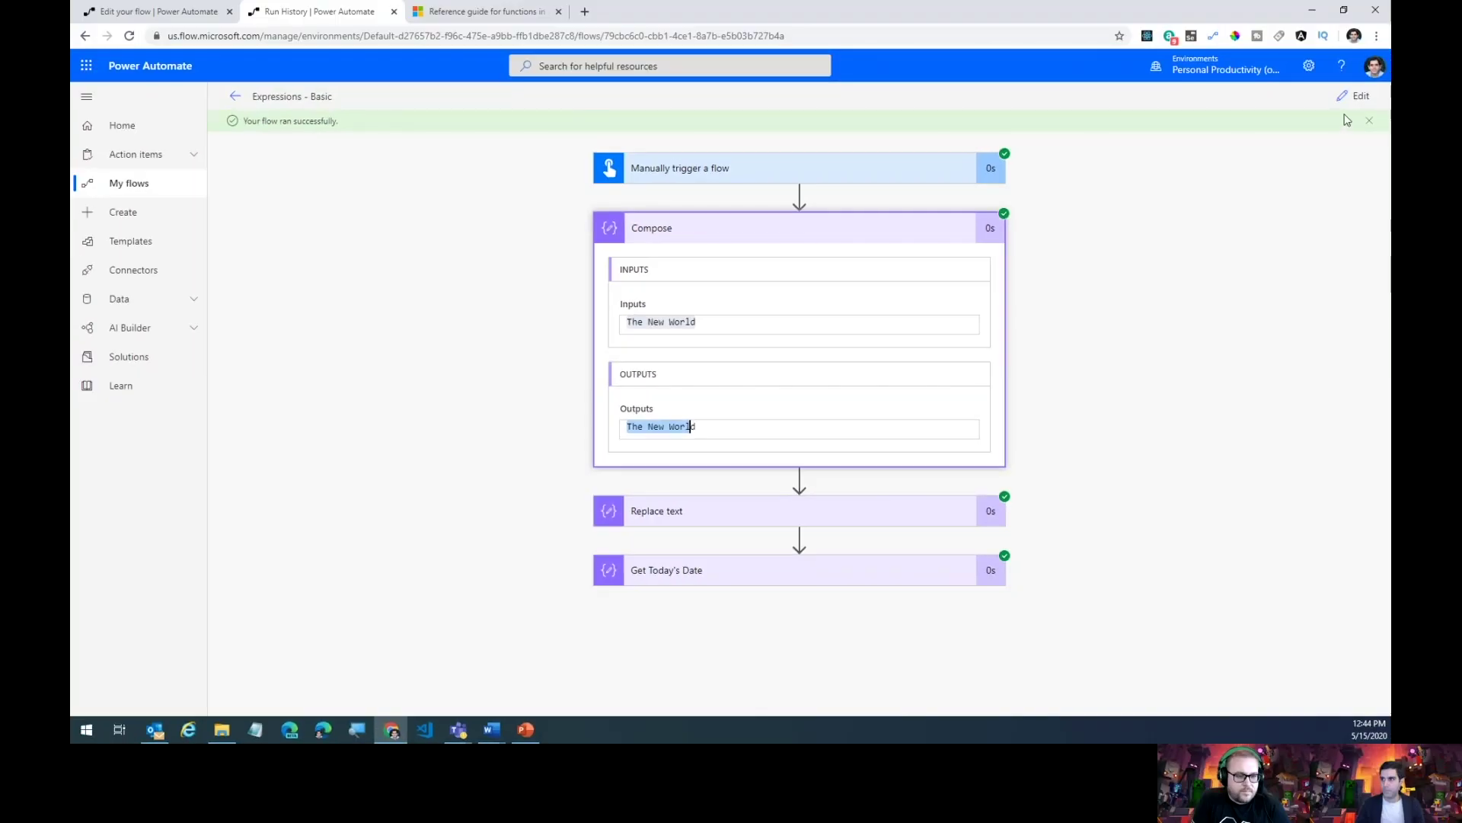
Return to editing the flow and open the concat expression in the Inputs of Get Today's Date.
left_click(1354, 96)
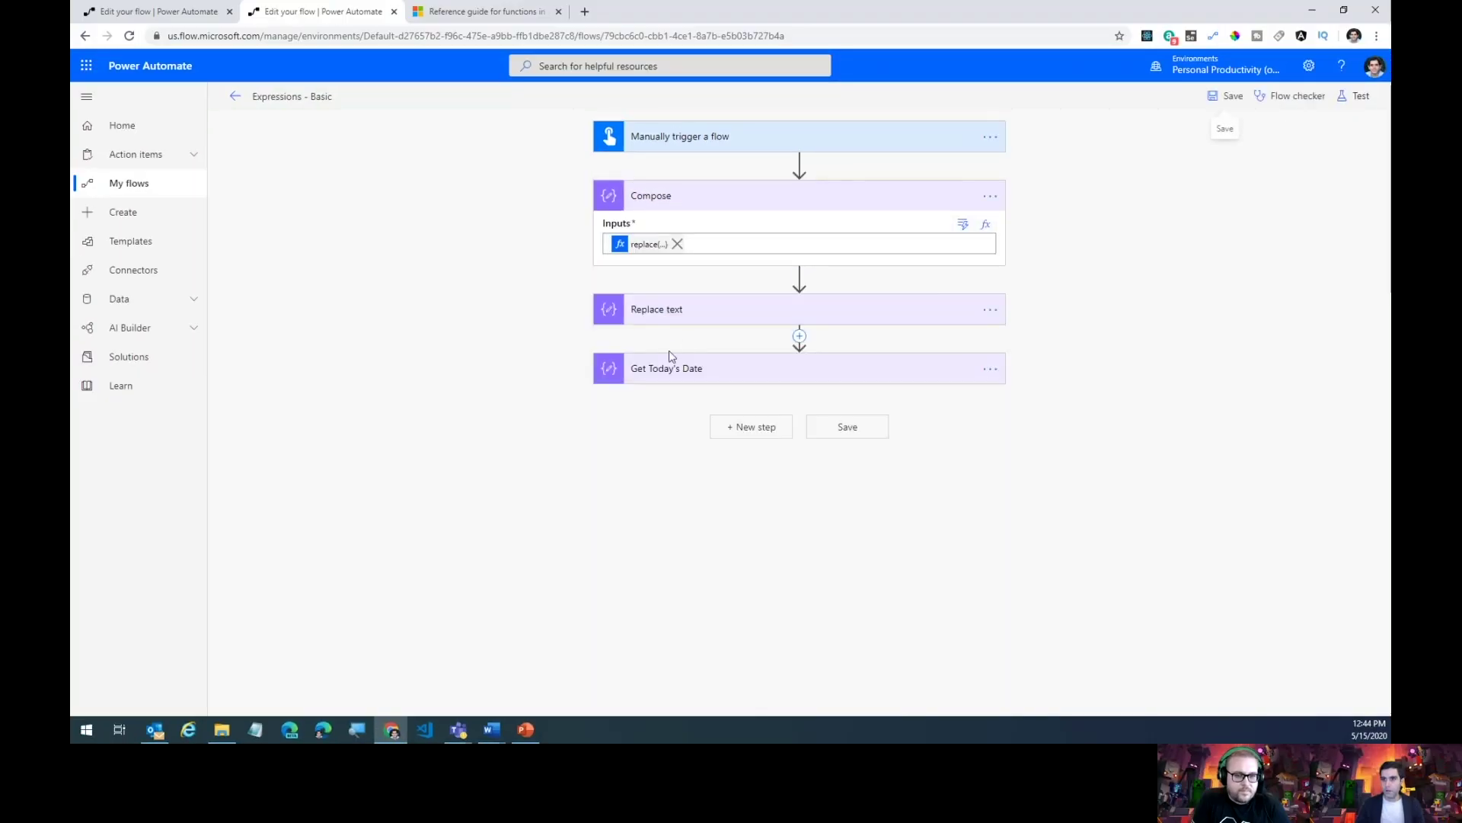
left_click(659, 314)
left_click(663, 455)
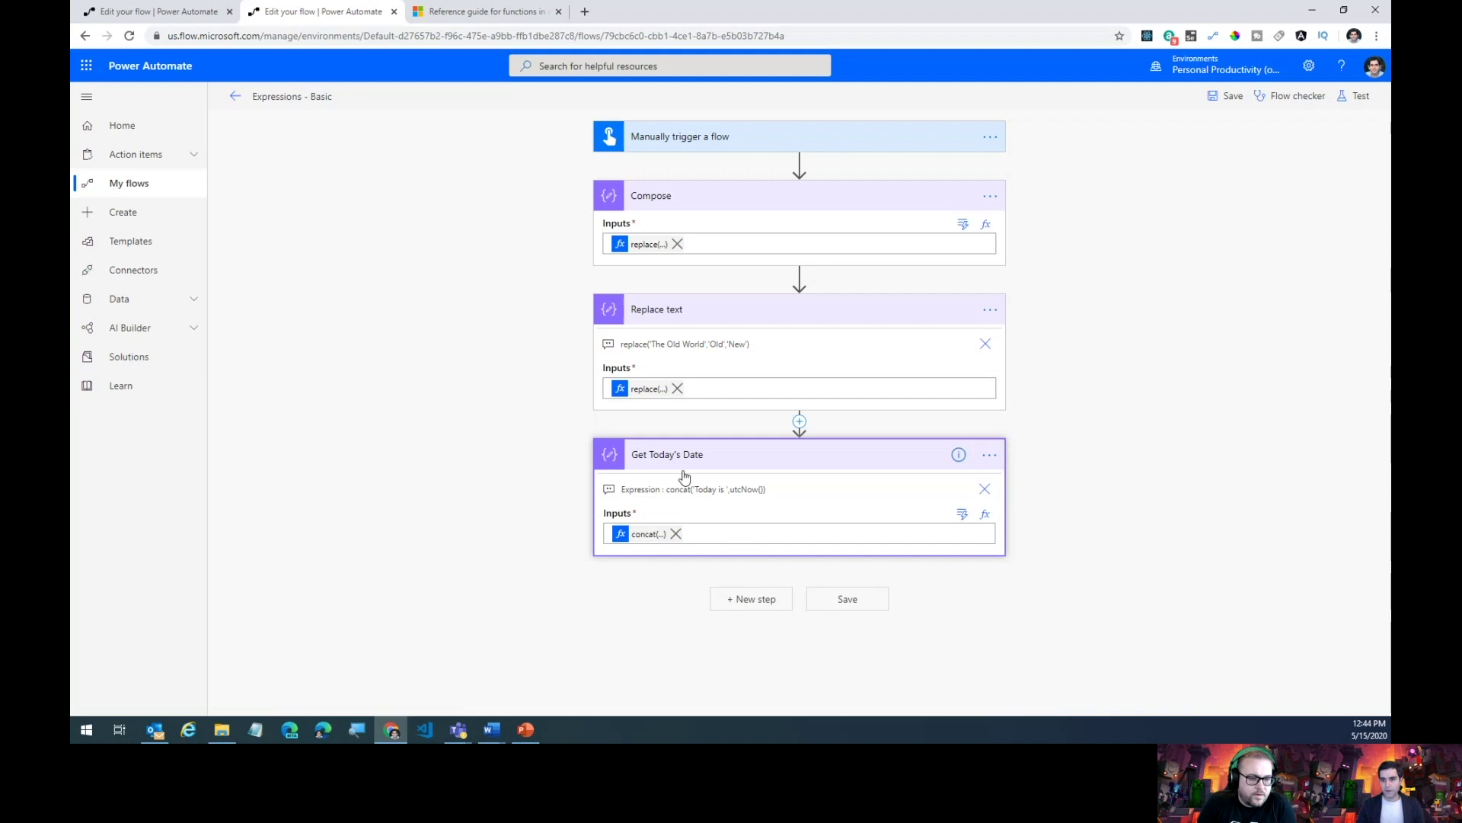
left_click(648, 536)
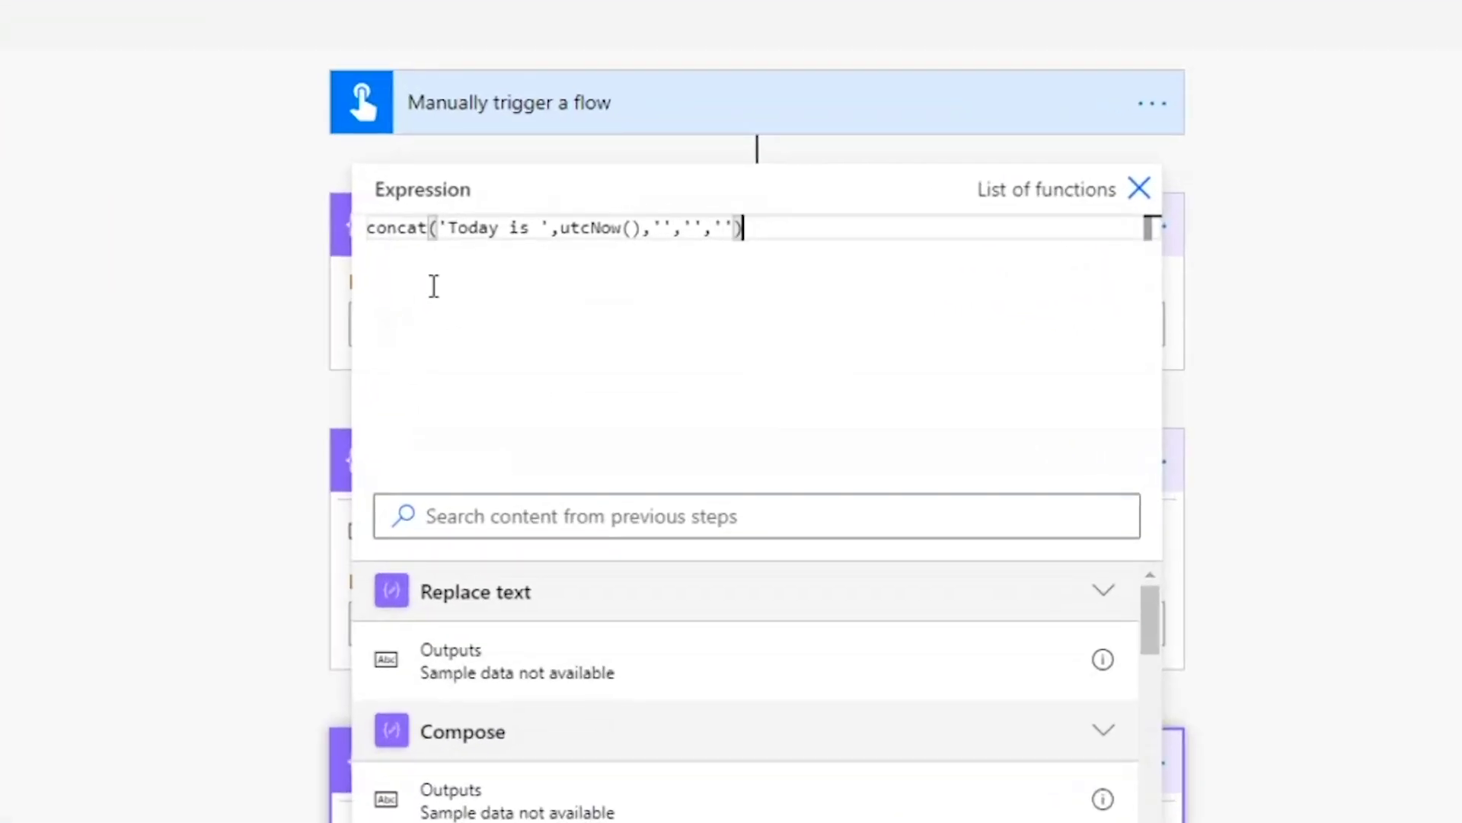
Examine the 'Today is ' and utcNow() arguments of the concat expression in Get Today's Date.
double_click(639, 199)
left_click(429, 248)
left_click_drag(449, 243, 645, 237)
left_click(670, 248)
left_click(554, 238)
type(",")
Copy the whole Get Today's Date expression and replace it with an empty concat().
left_click(823, 230)
key("ctrl+a")
key("ctrl+c")
key("BackSpace")
type("concat(")
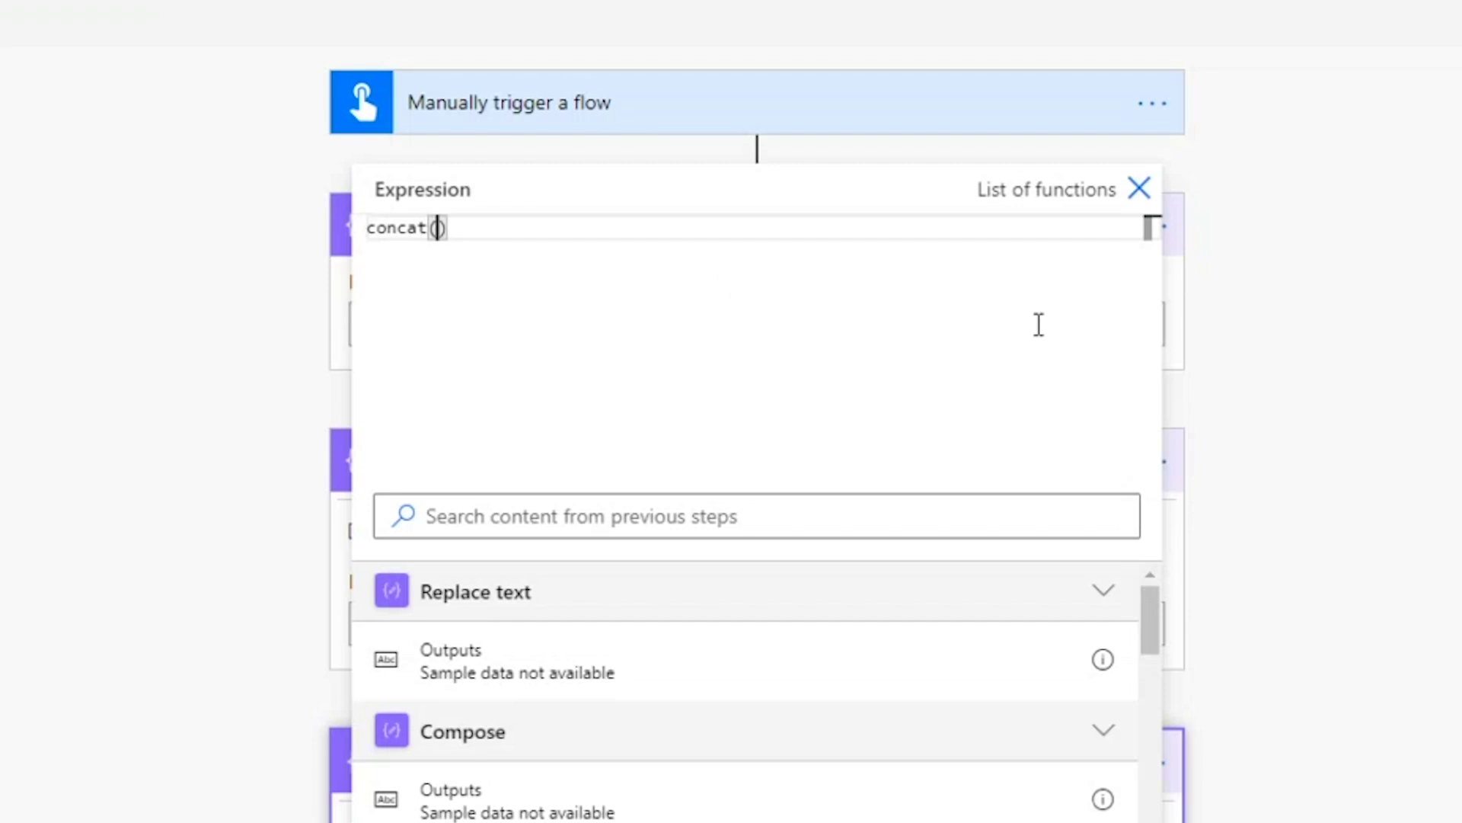
Look up the concat function under String functions in the reference guide.
left_click(480, 12)
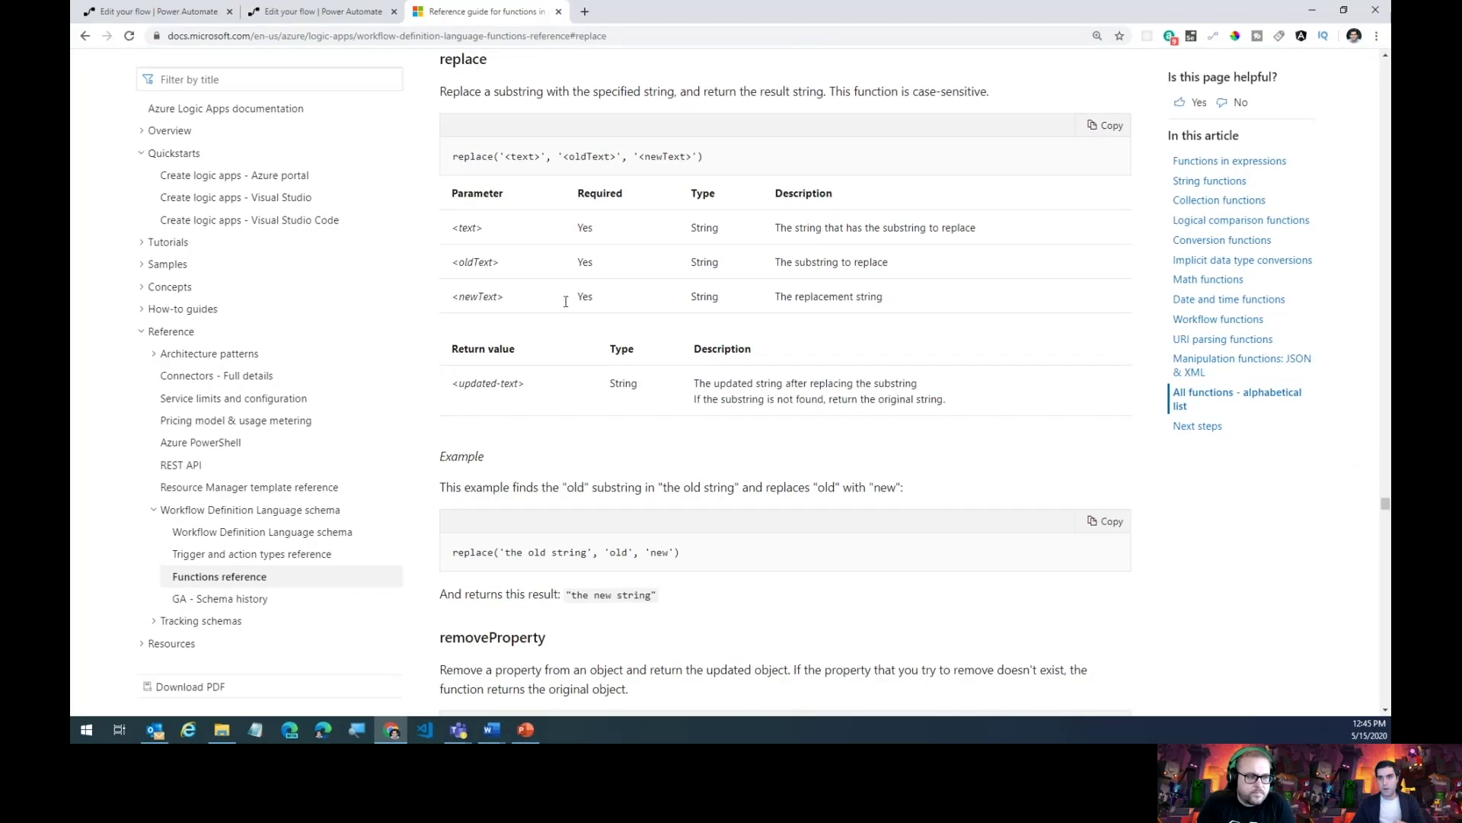
left_click(1212, 185)
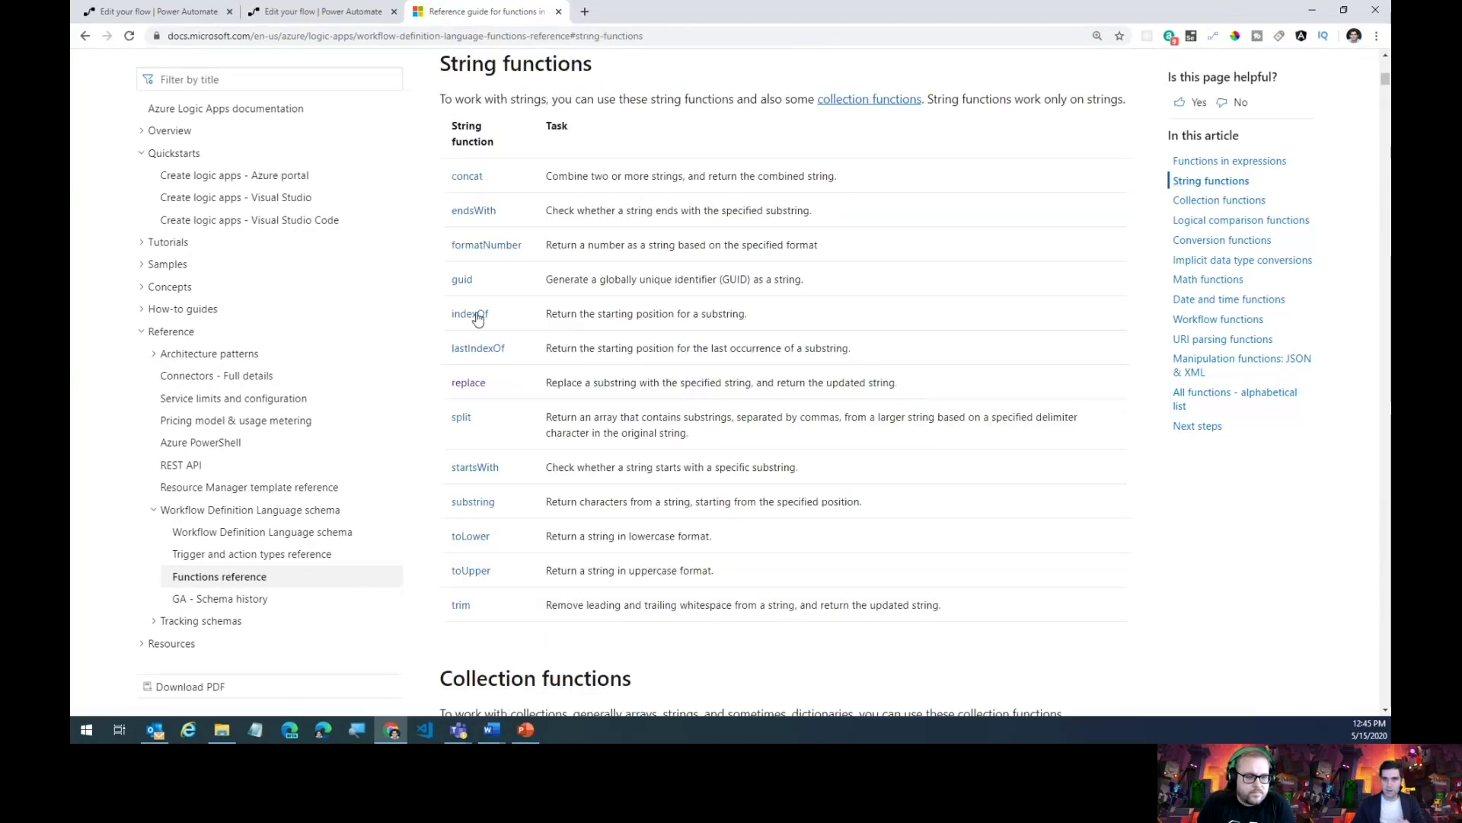
left_click(467, 178)
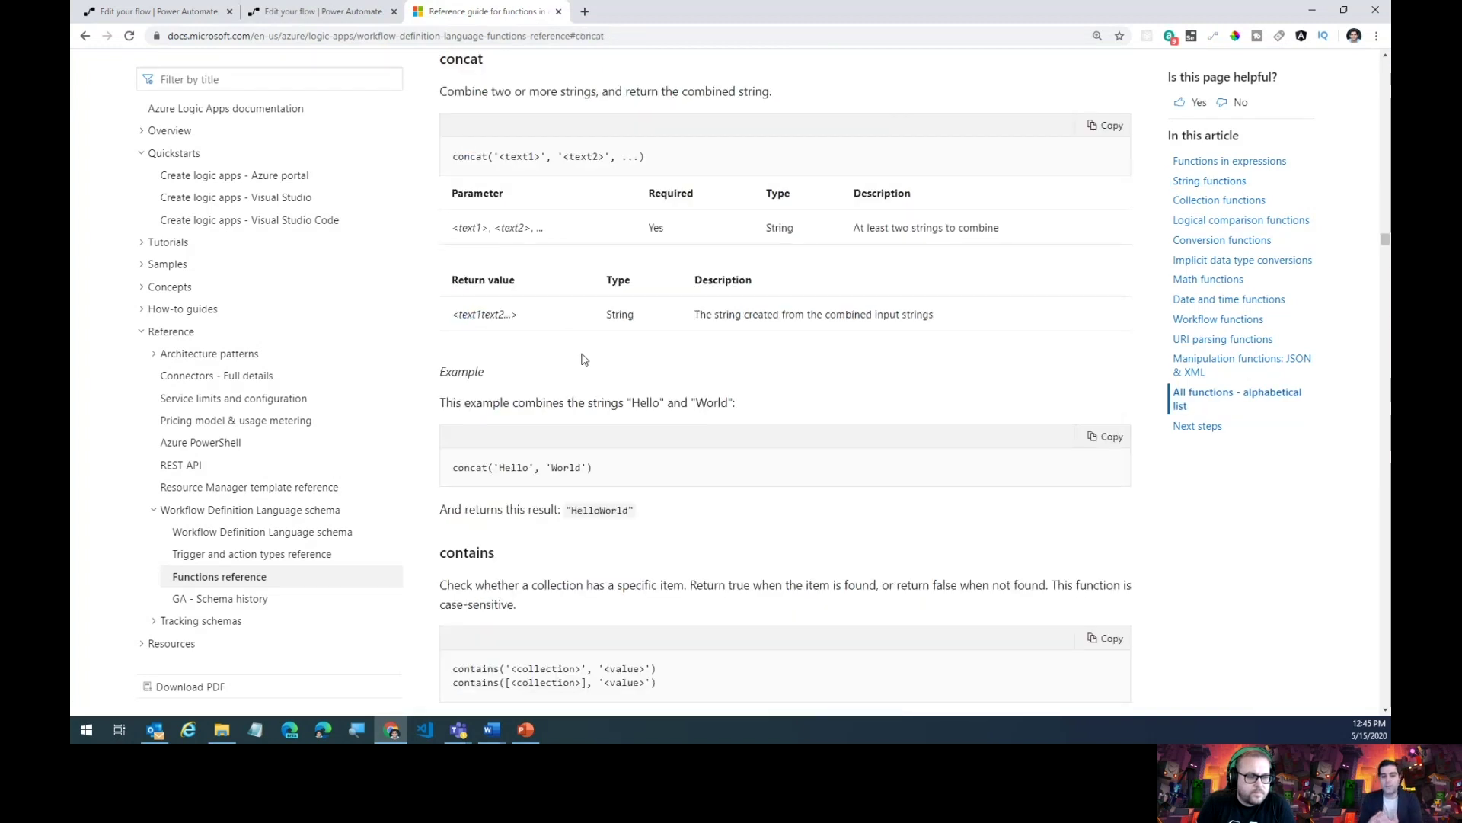
Return to the flow editor and paste the copied 'Today is ' and utcNow() expression back into Get Today's Date.
left_click(320, 12)
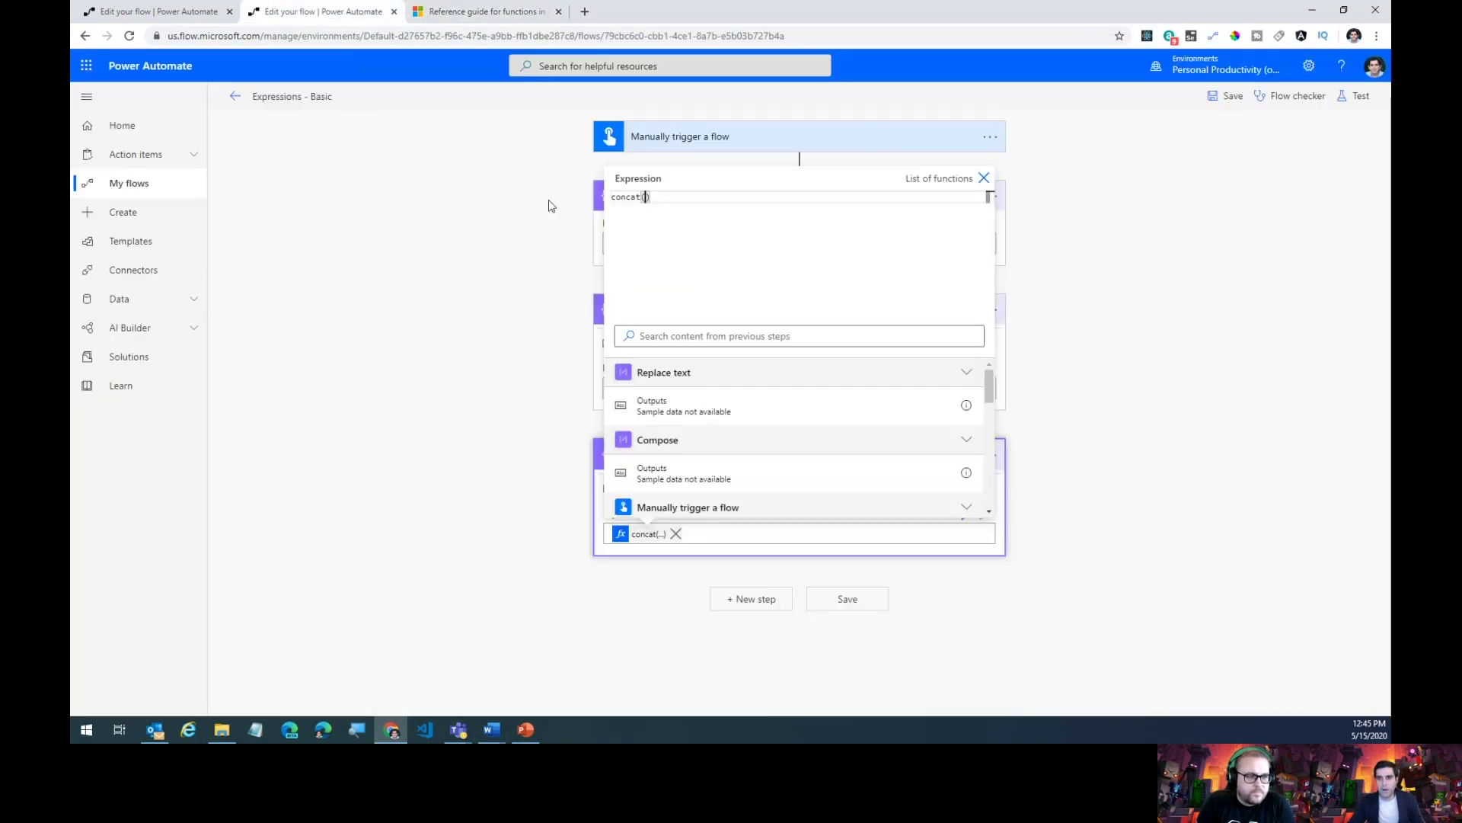
key("ctrl+v")
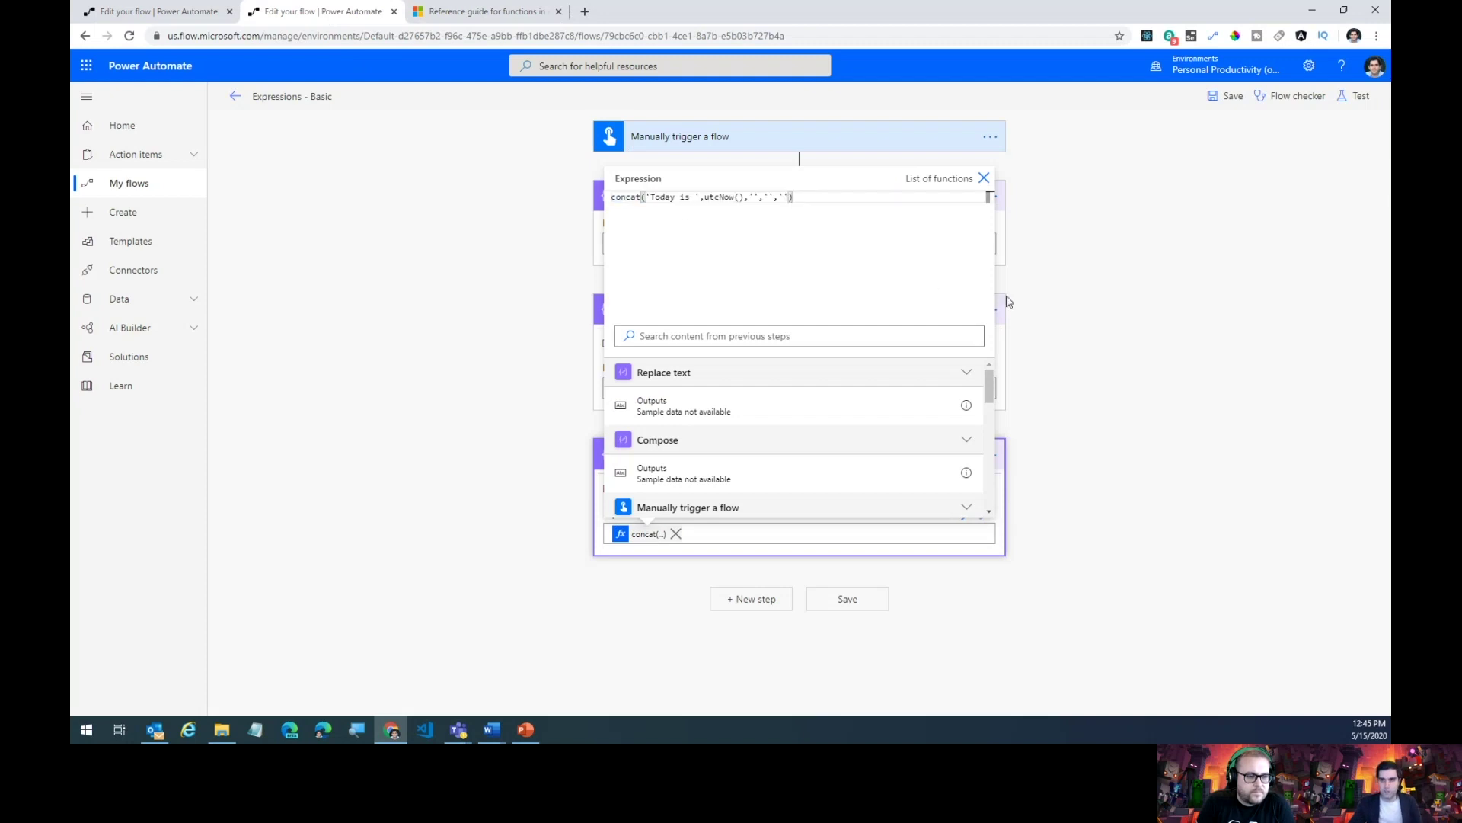
left_click(1147, 285)
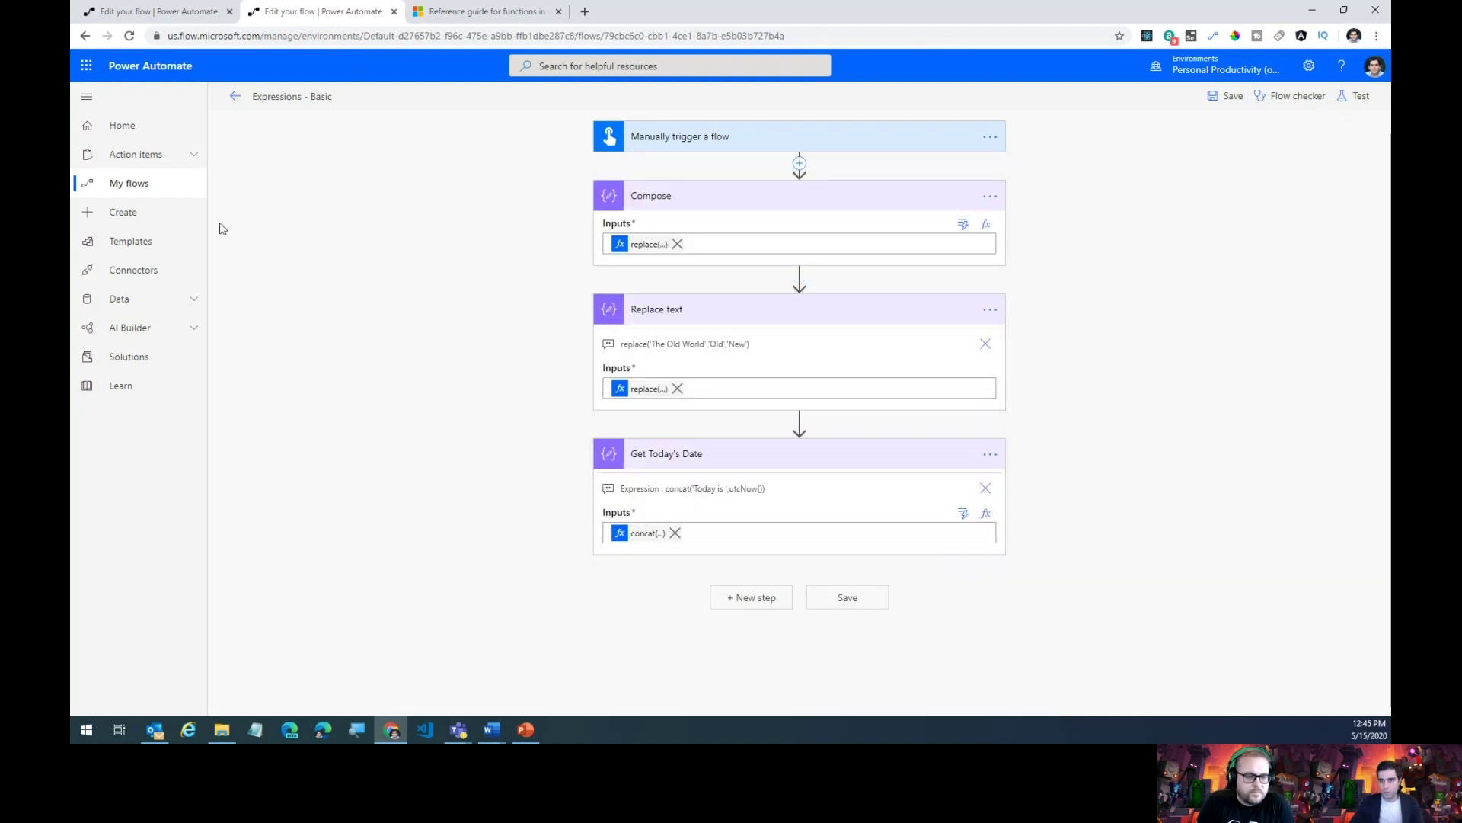
Test the Expressions - Basic flow by performing the trigger action manually, and open the results of the run.
left_click(1354, 96)
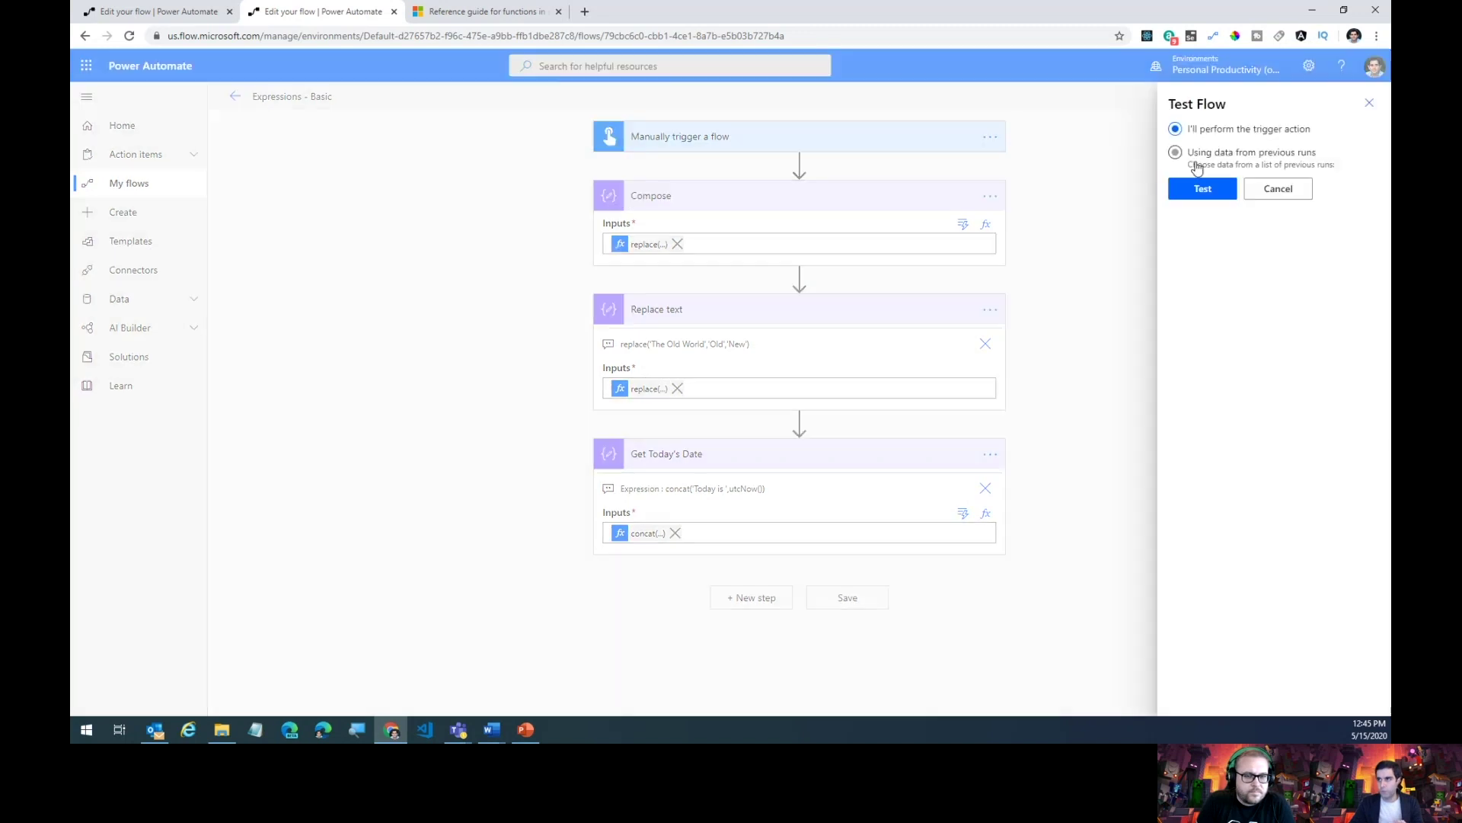
left_click(1203, 190)
left_click(1193, 692)
left_click(1195, 692)
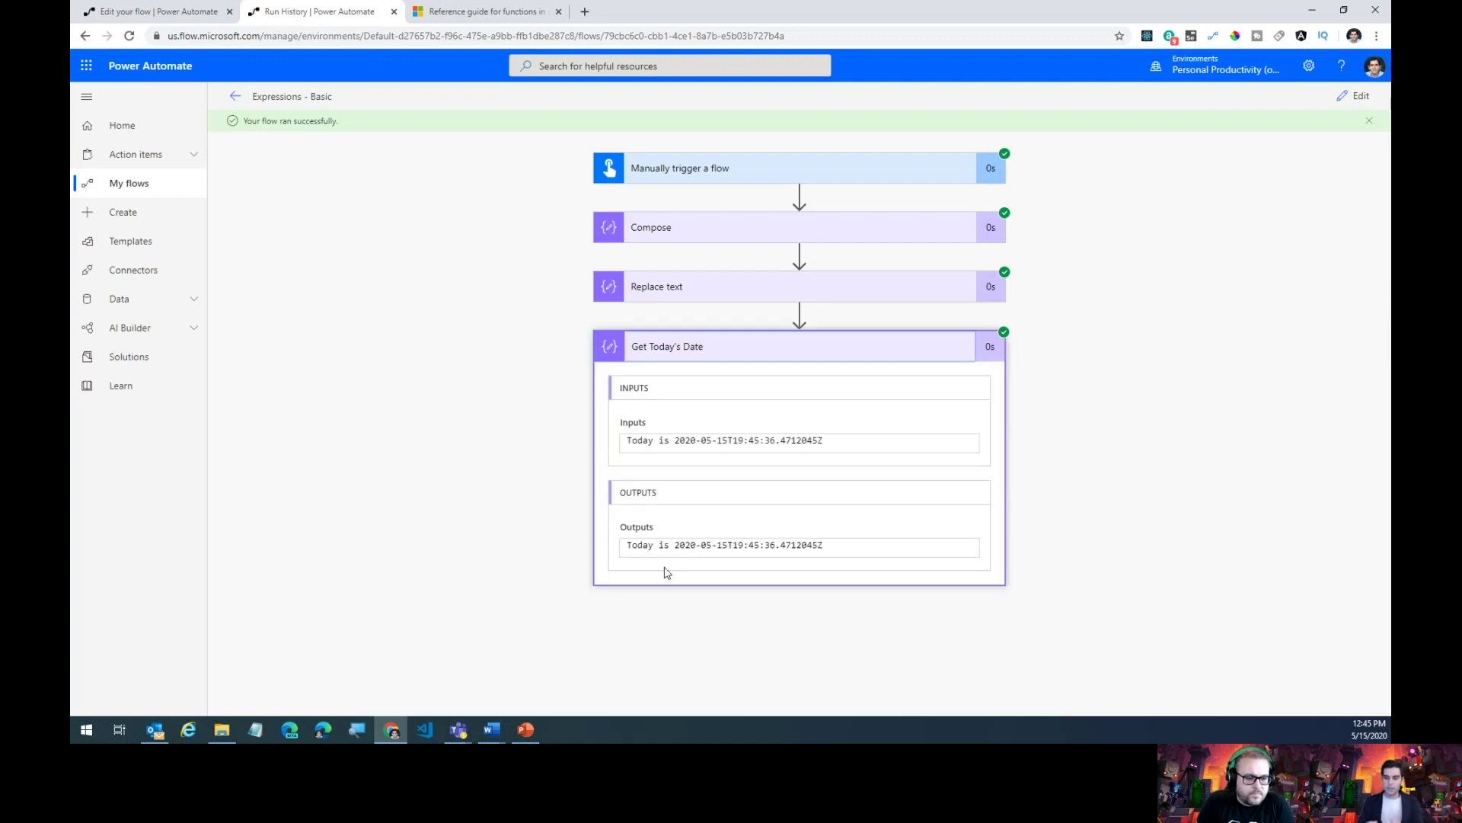
Examine the 'Today is' text and the timestamp in the output of Get Today's Date.
left_click_drag(675, 546, 827, 545)
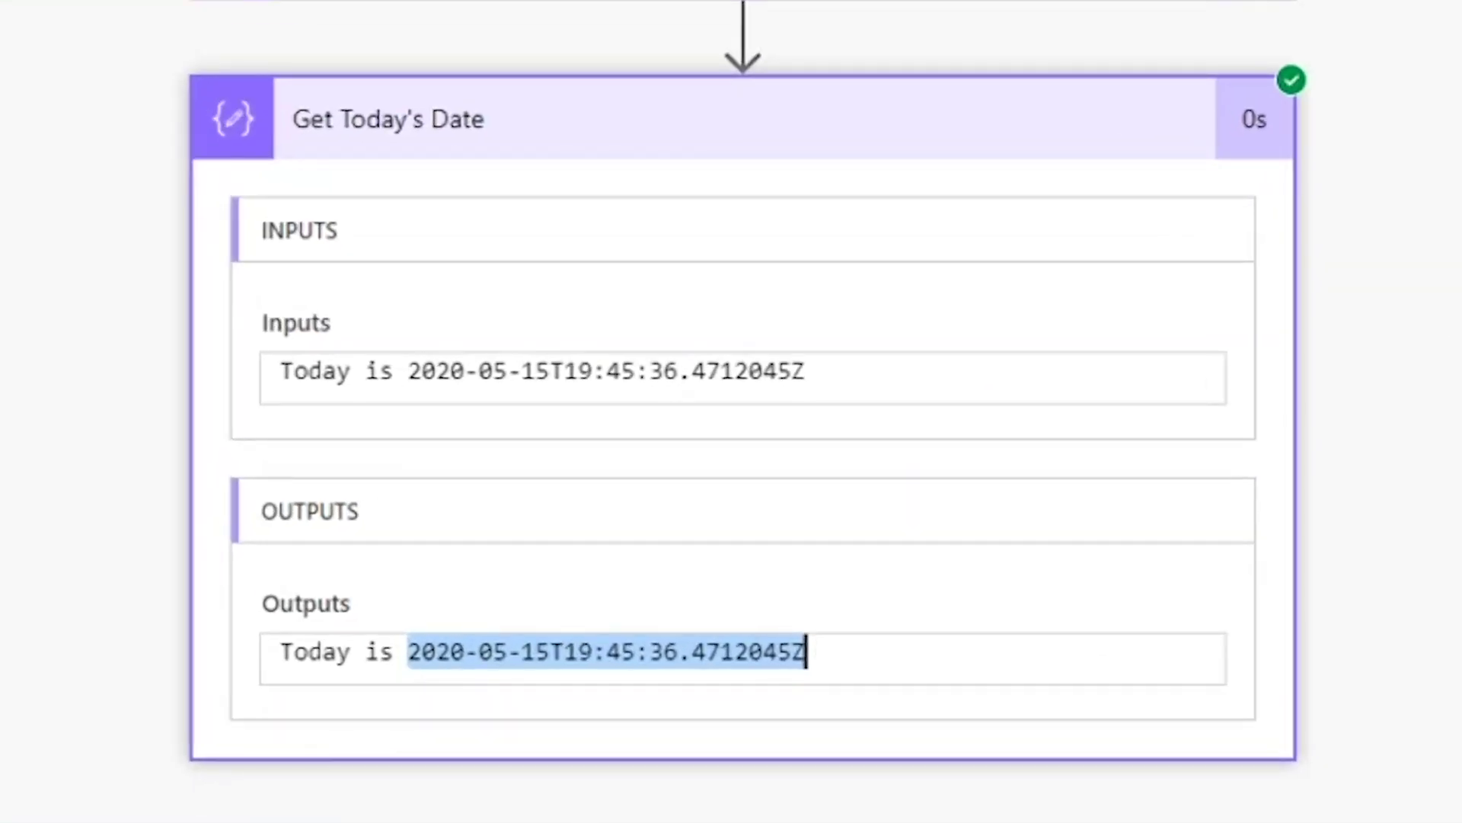
double_click(348, 652)
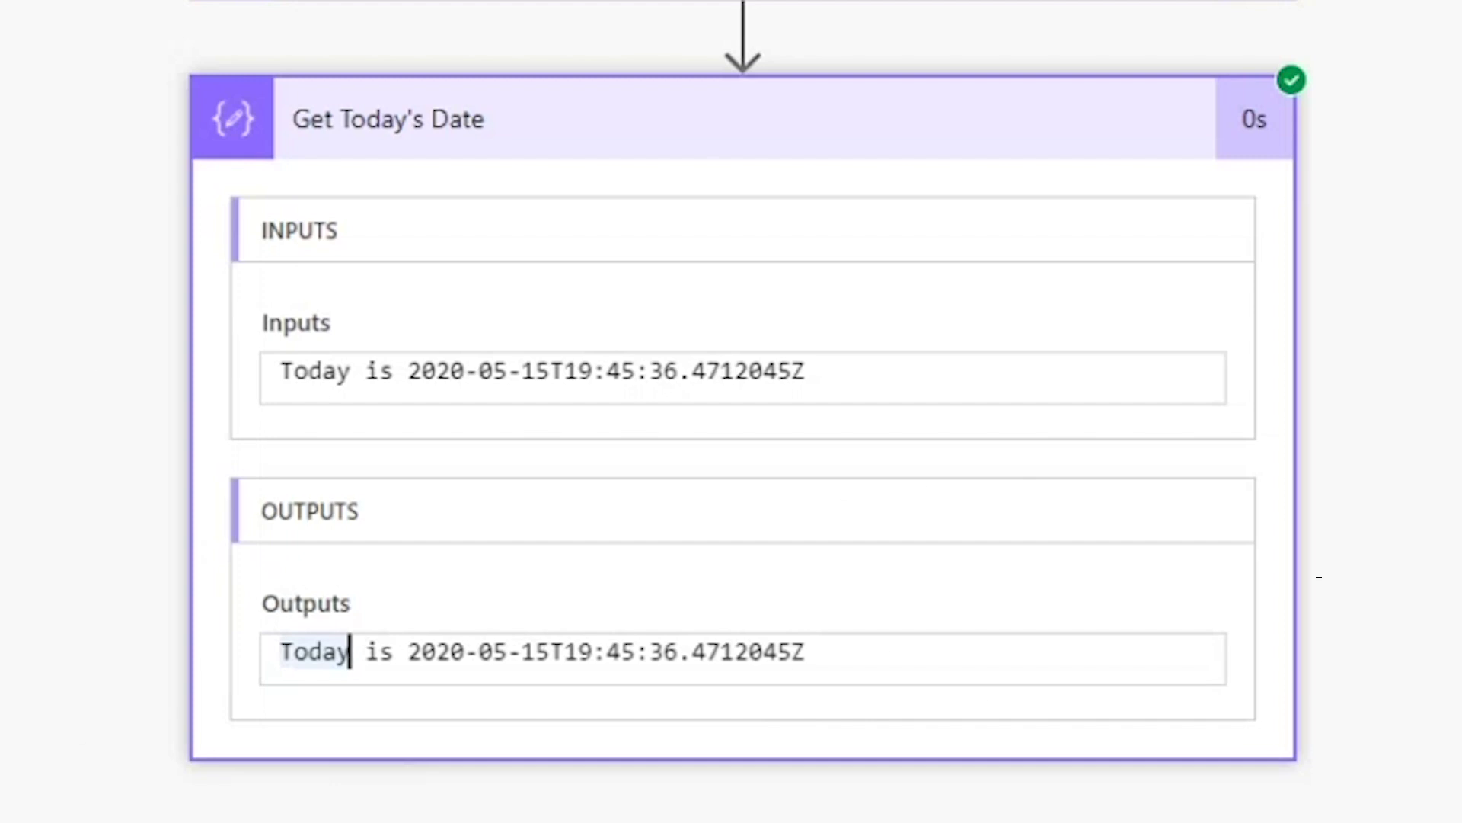
mouse_move(409, 661)
left_mouse_down()
mouse_move(738, 644)
mouse_move(825, 661)
mouse_move(409, 653)
left_mouse_up()
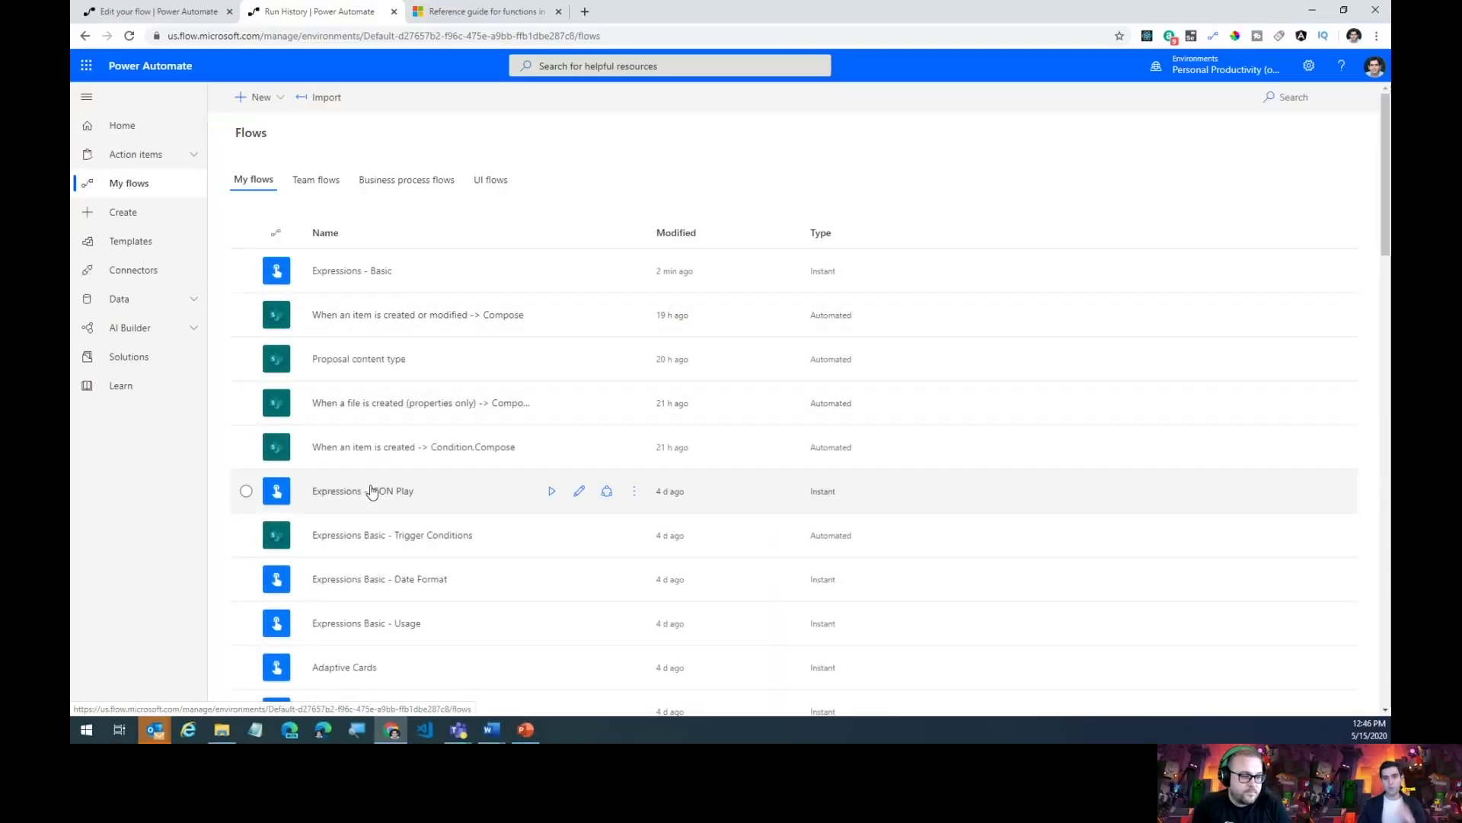
Open the Expressions Basic - Date Format flow for editing and expand Today's Date, Today's Date Formatted and Local time zone.
scroll(372, 491, "down", 5)
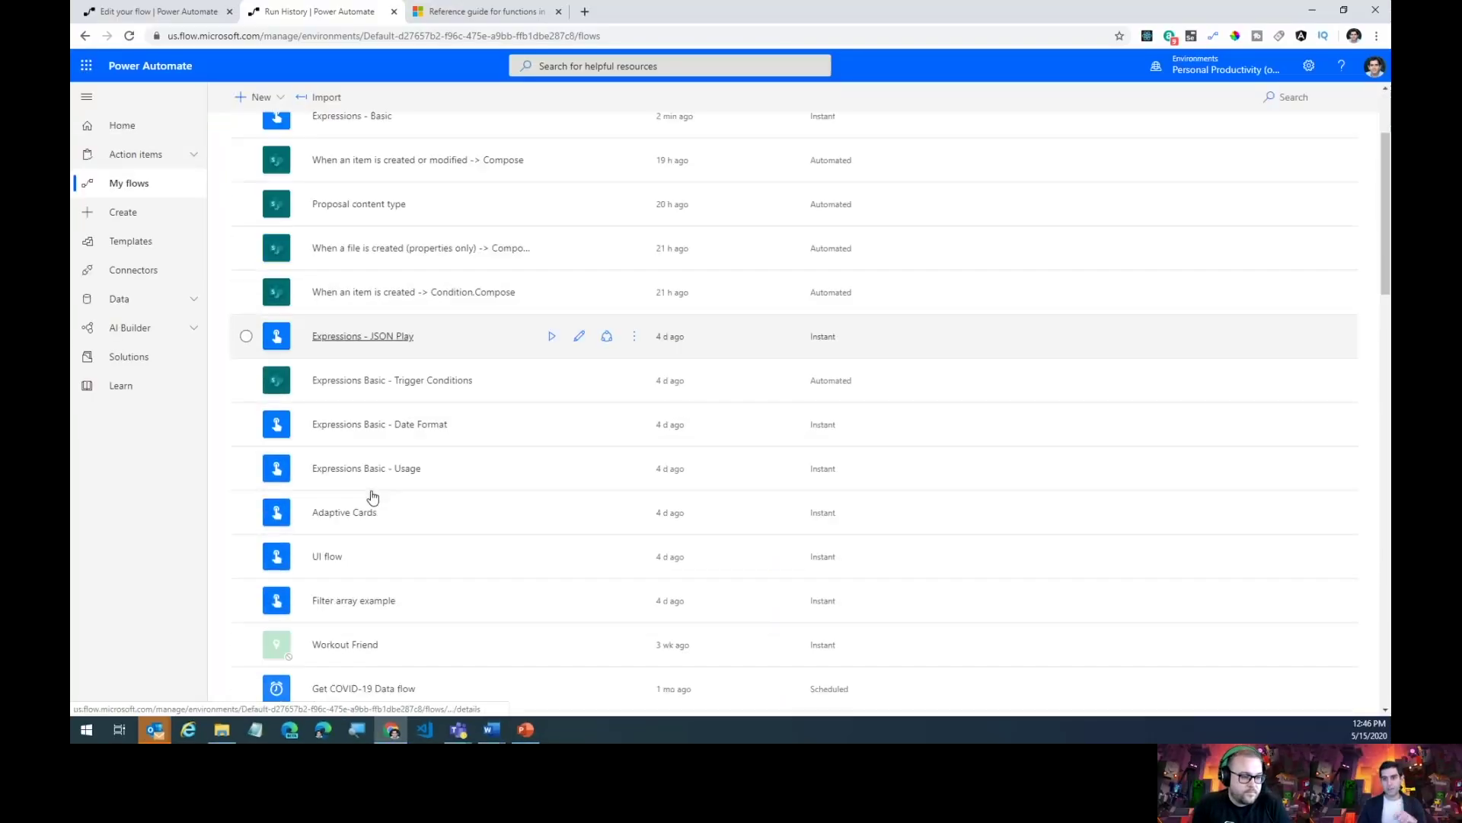
left_click(579, 325)
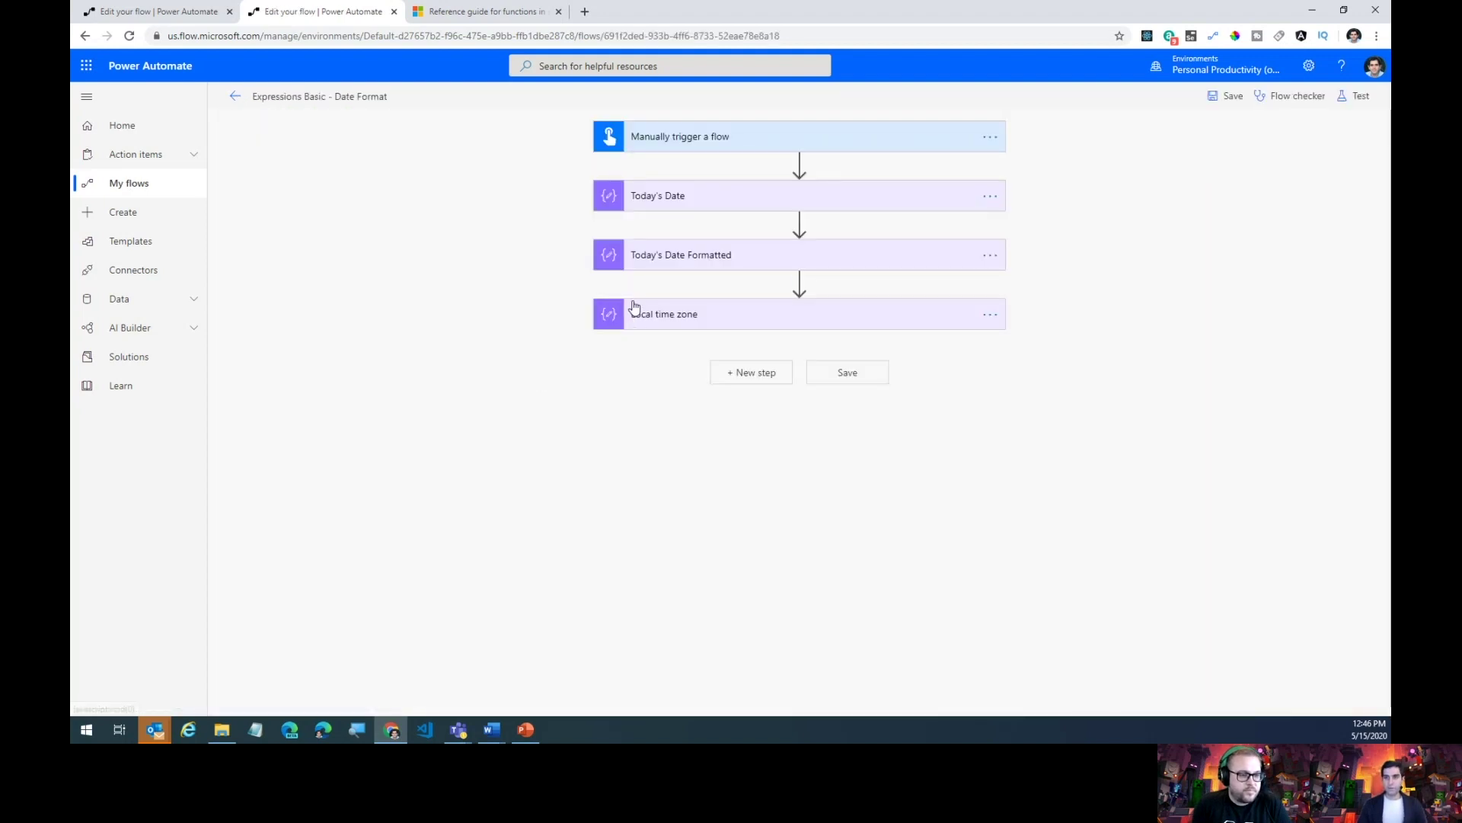
left_click(652, 200)
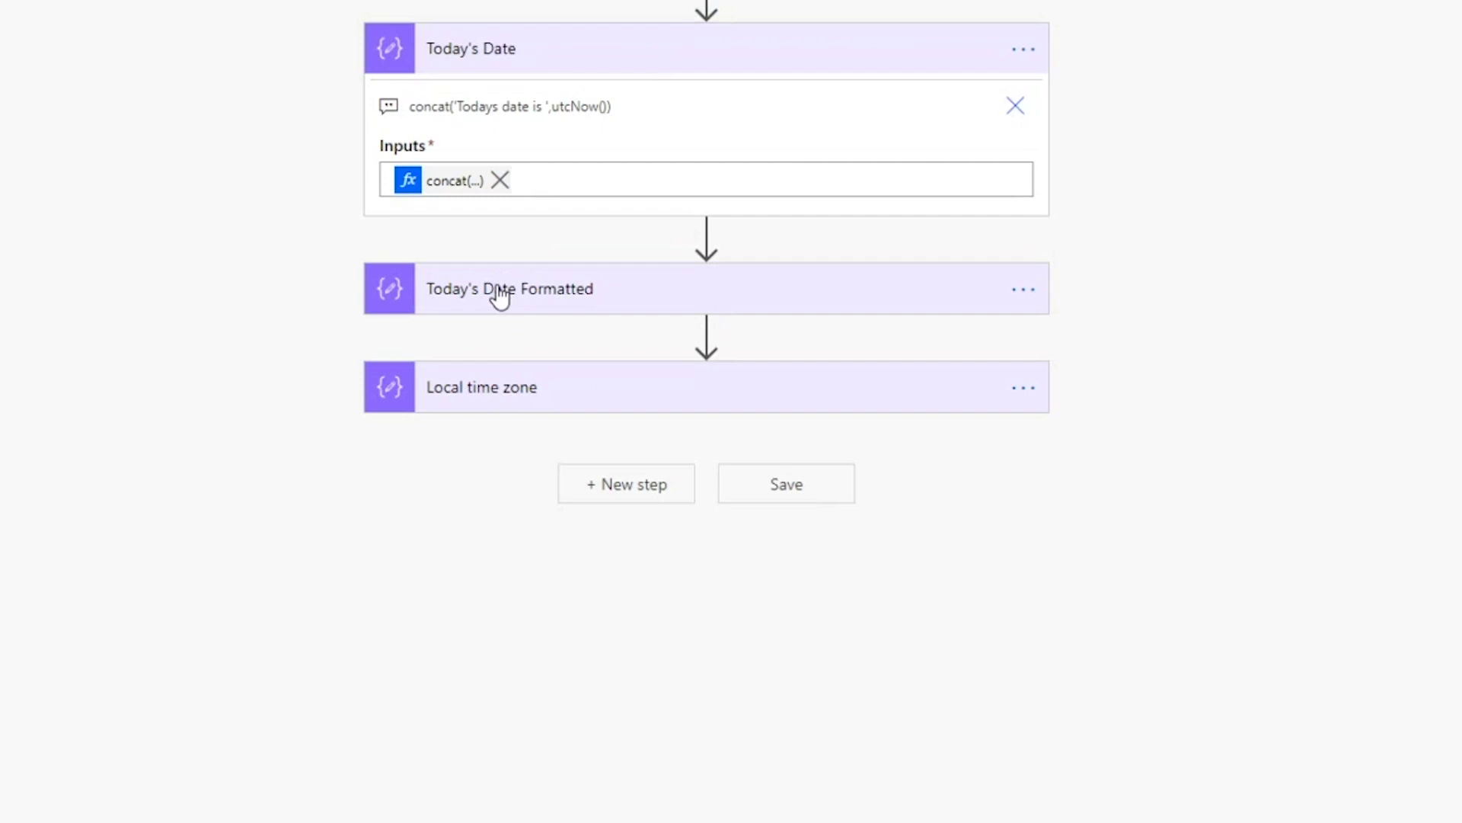
left_click(499, 293)
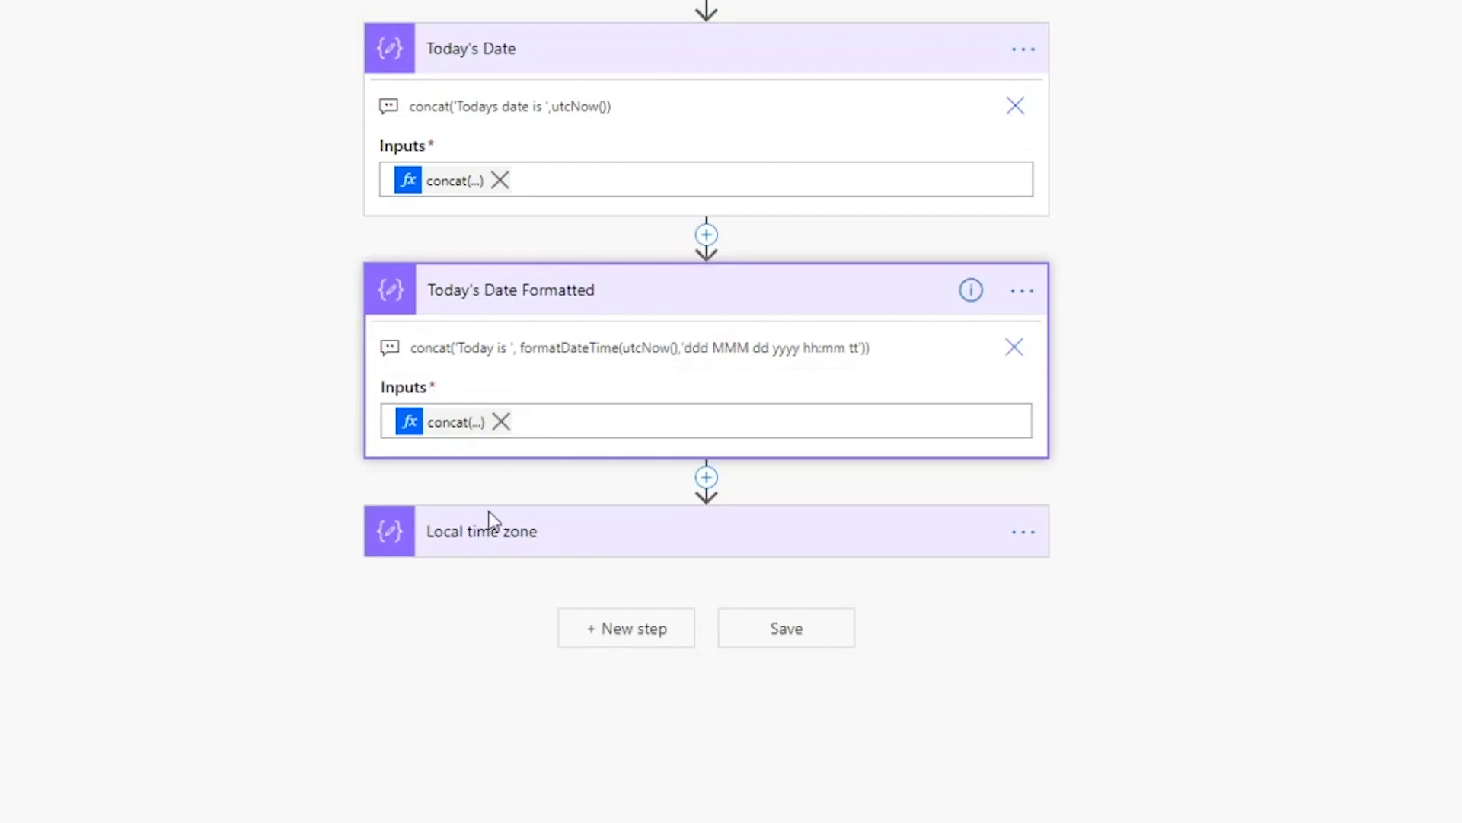
left_click(482, 544)
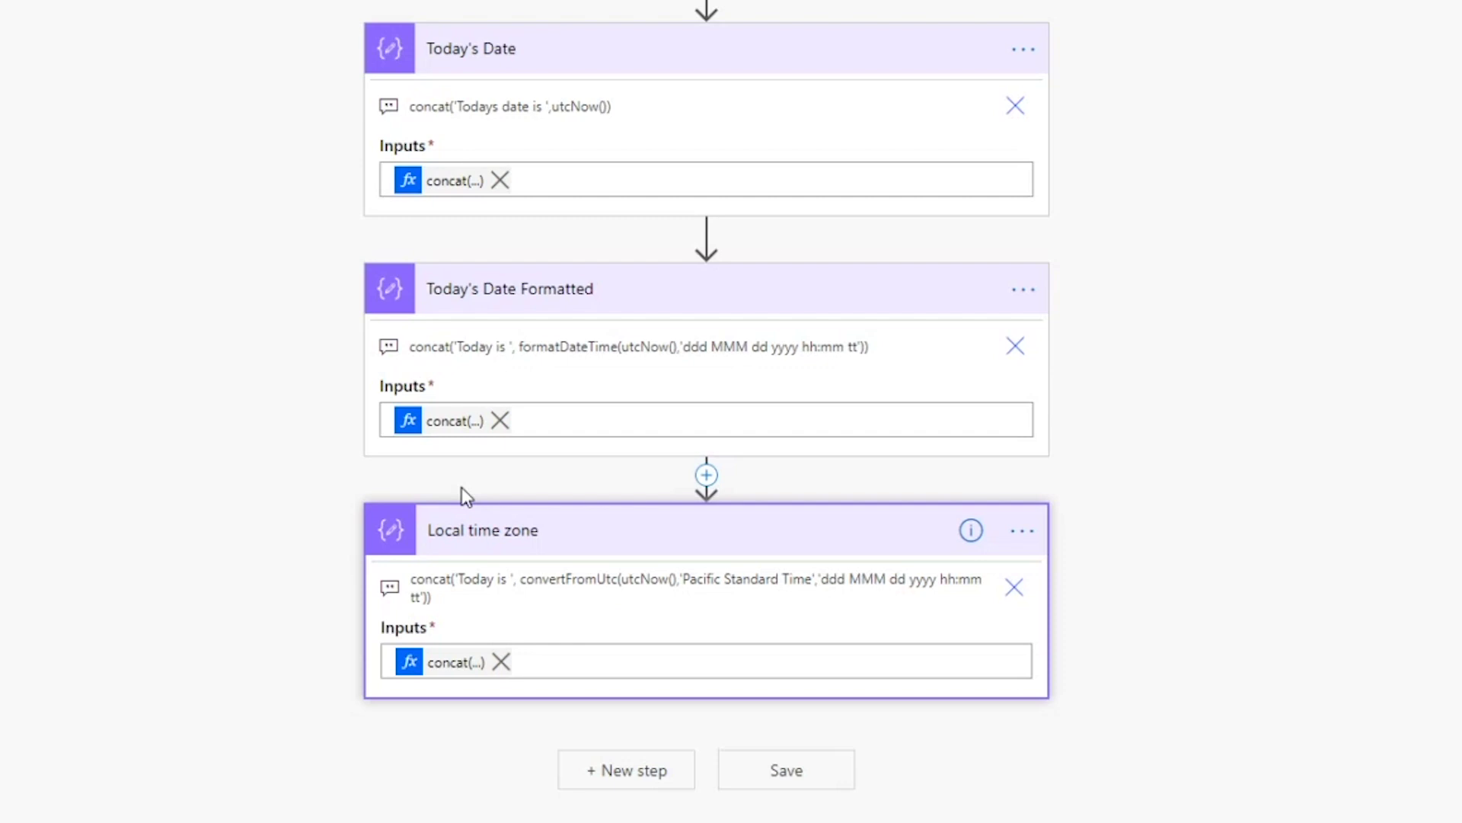
Examine the text argument of the concat expression in the Inputs of Today's Date, and close the expression.
left_click(442, 190)
left_click(455, 184)
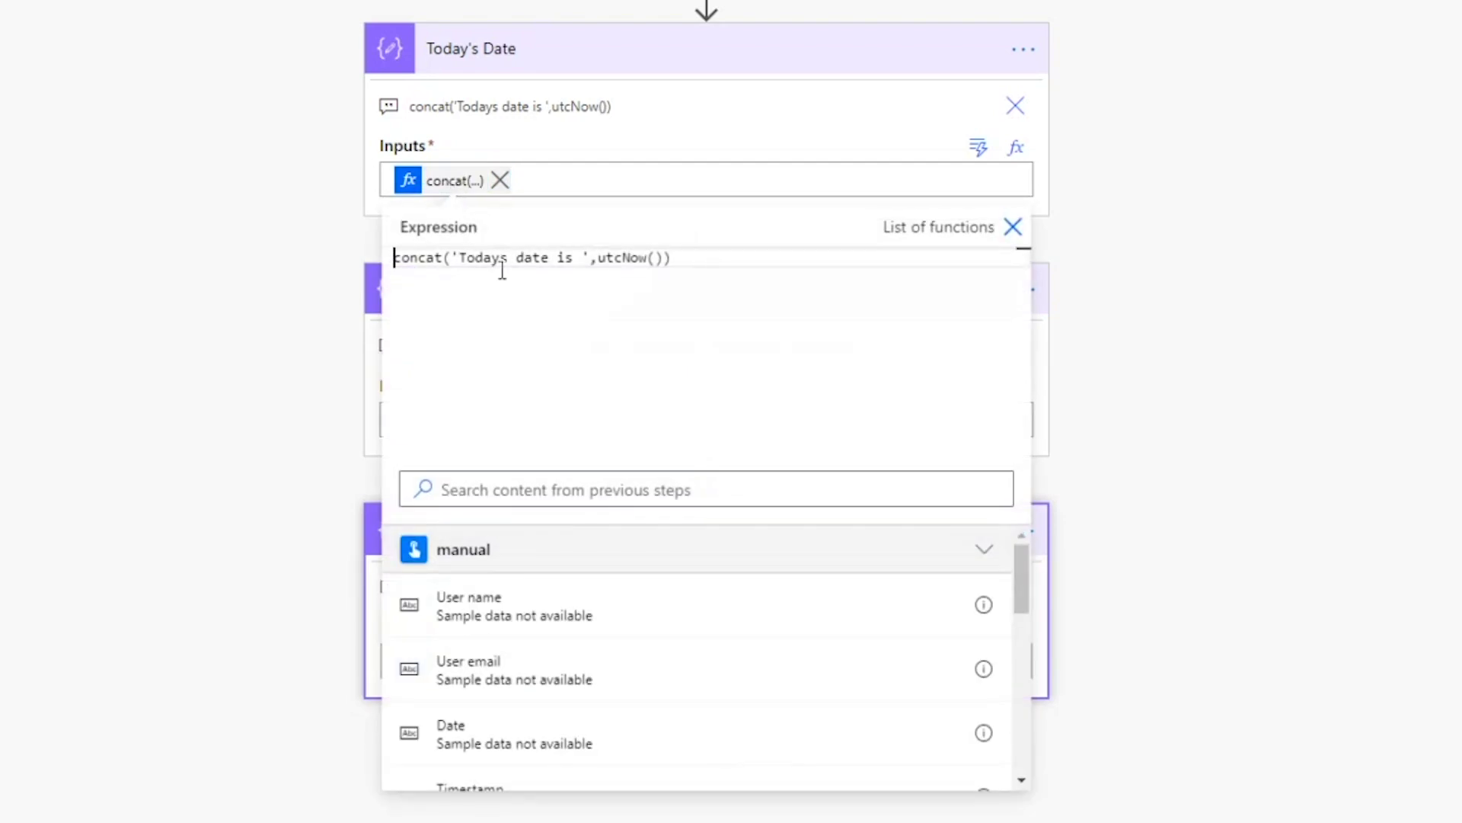
left_click_drag(581, 261, 501, 263)
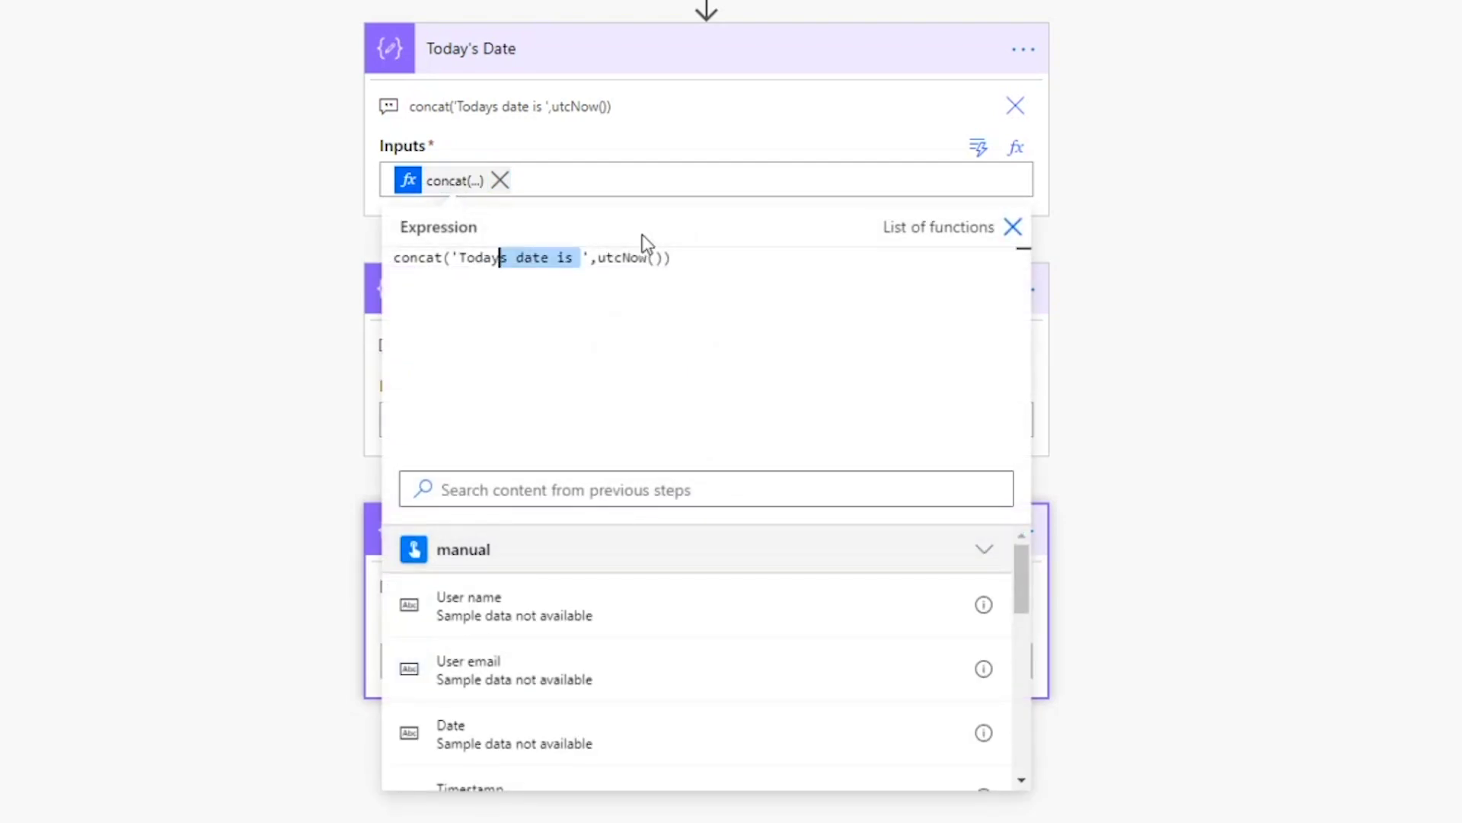
left_click(1178, 215)
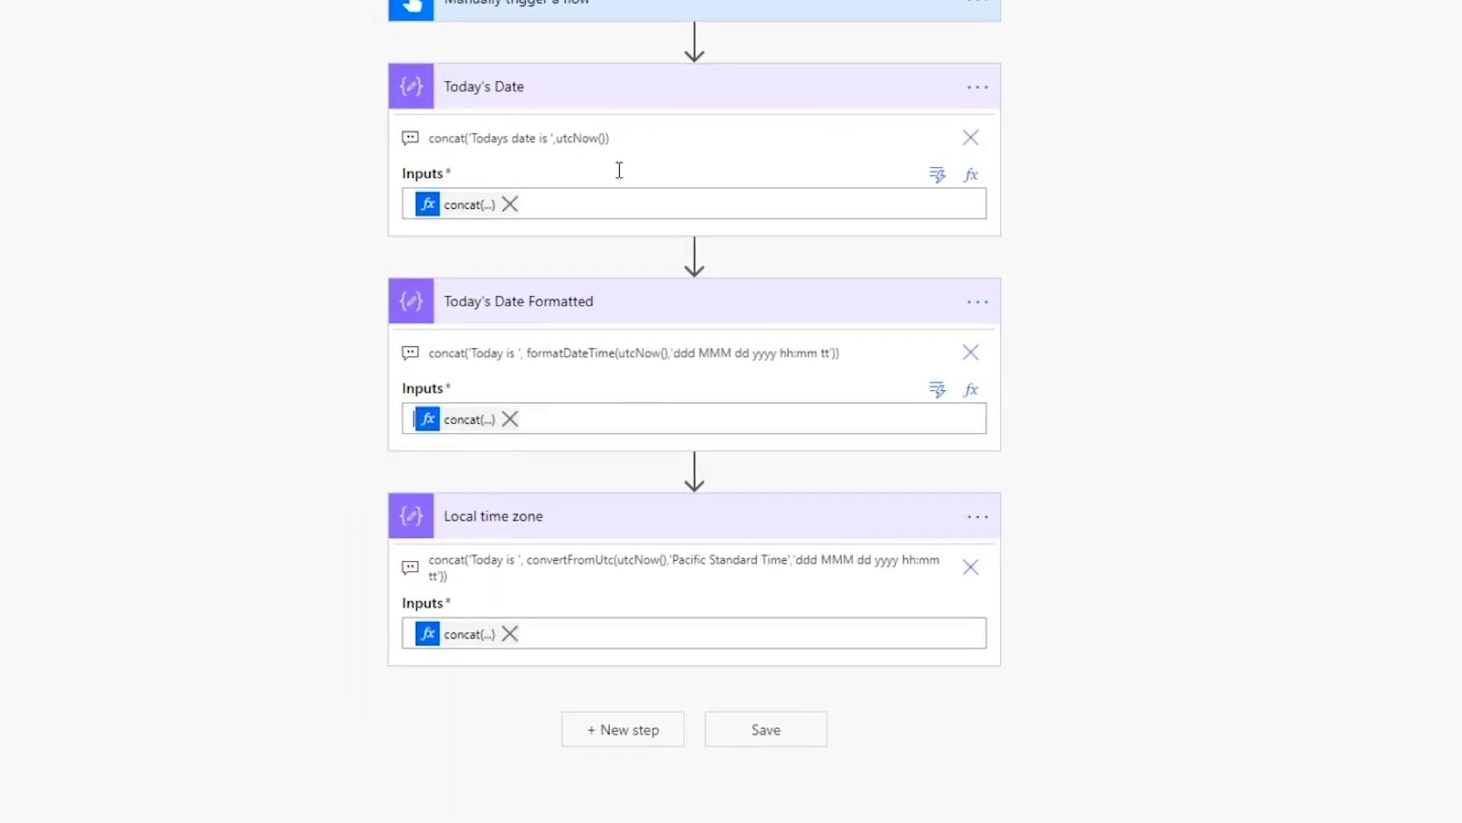
Open the concat expression of Today's Date Formatted and examine its 'Today is ' text, utcNow() and formatDateTime parts.
left_click(460, 421)
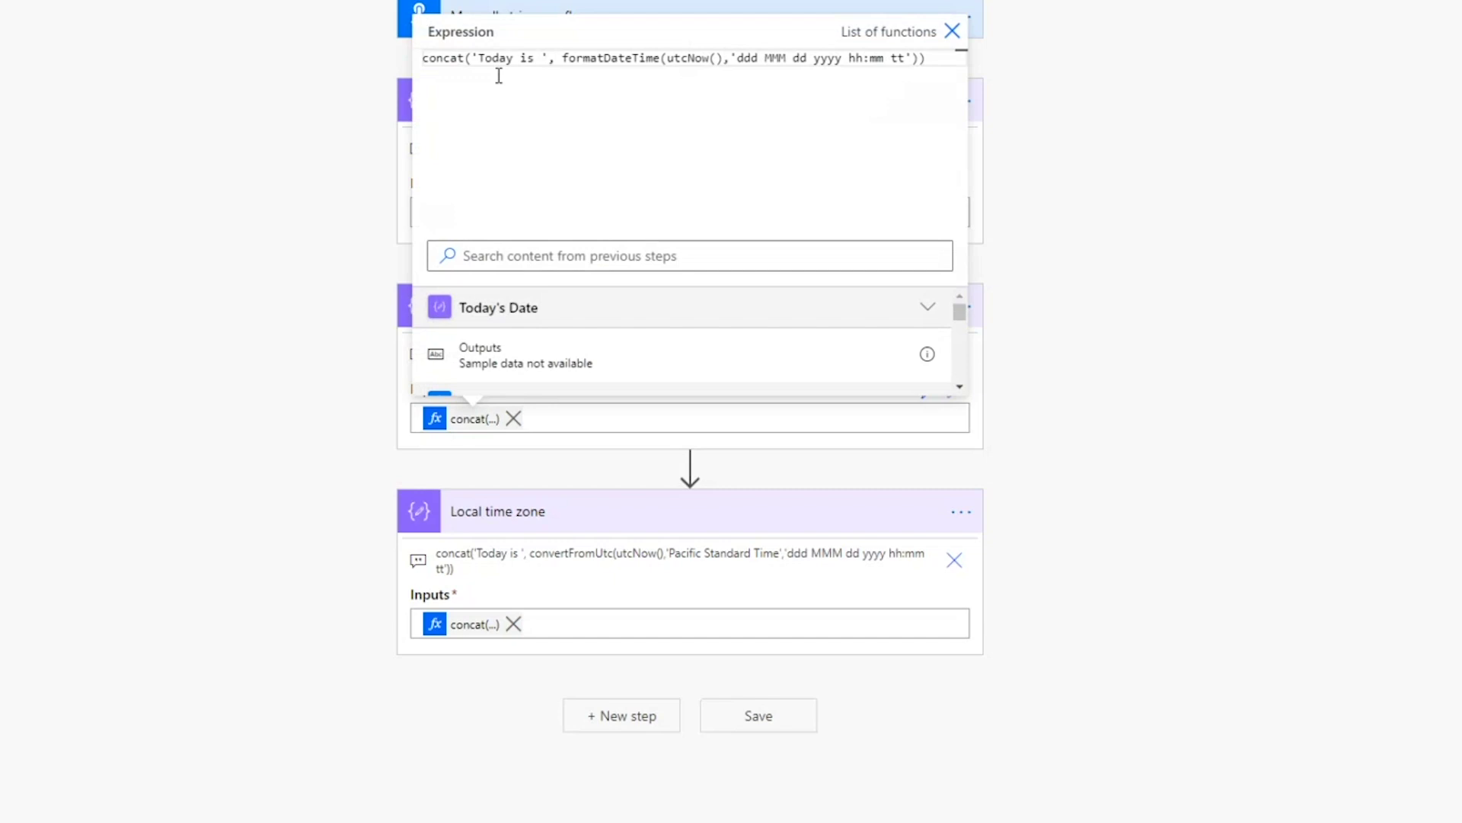
left_click_drag(479, 58, 558, 57)
left_click(574, 88)
double_click(671, 64)
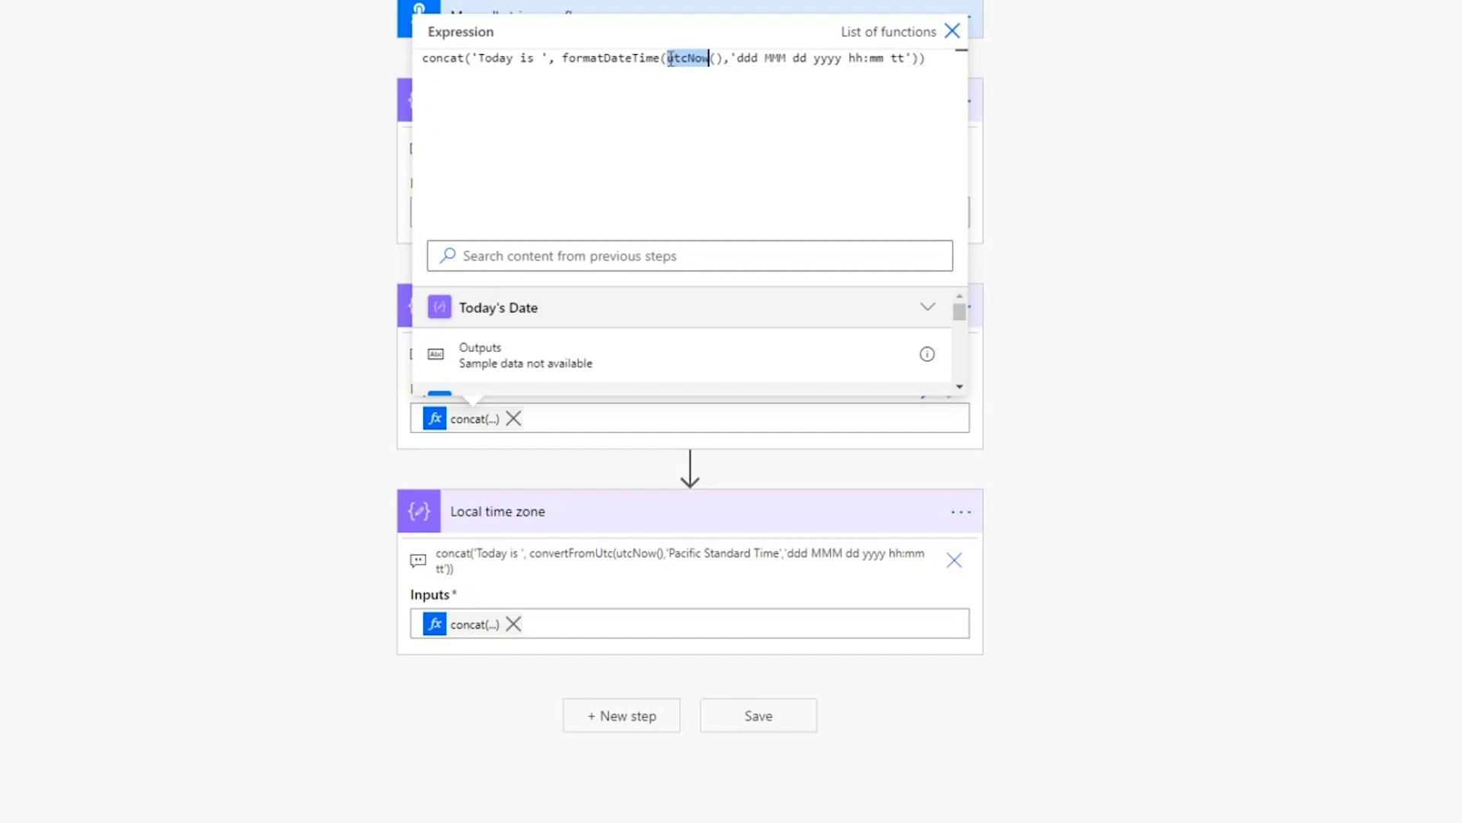
left_click(608, 58)
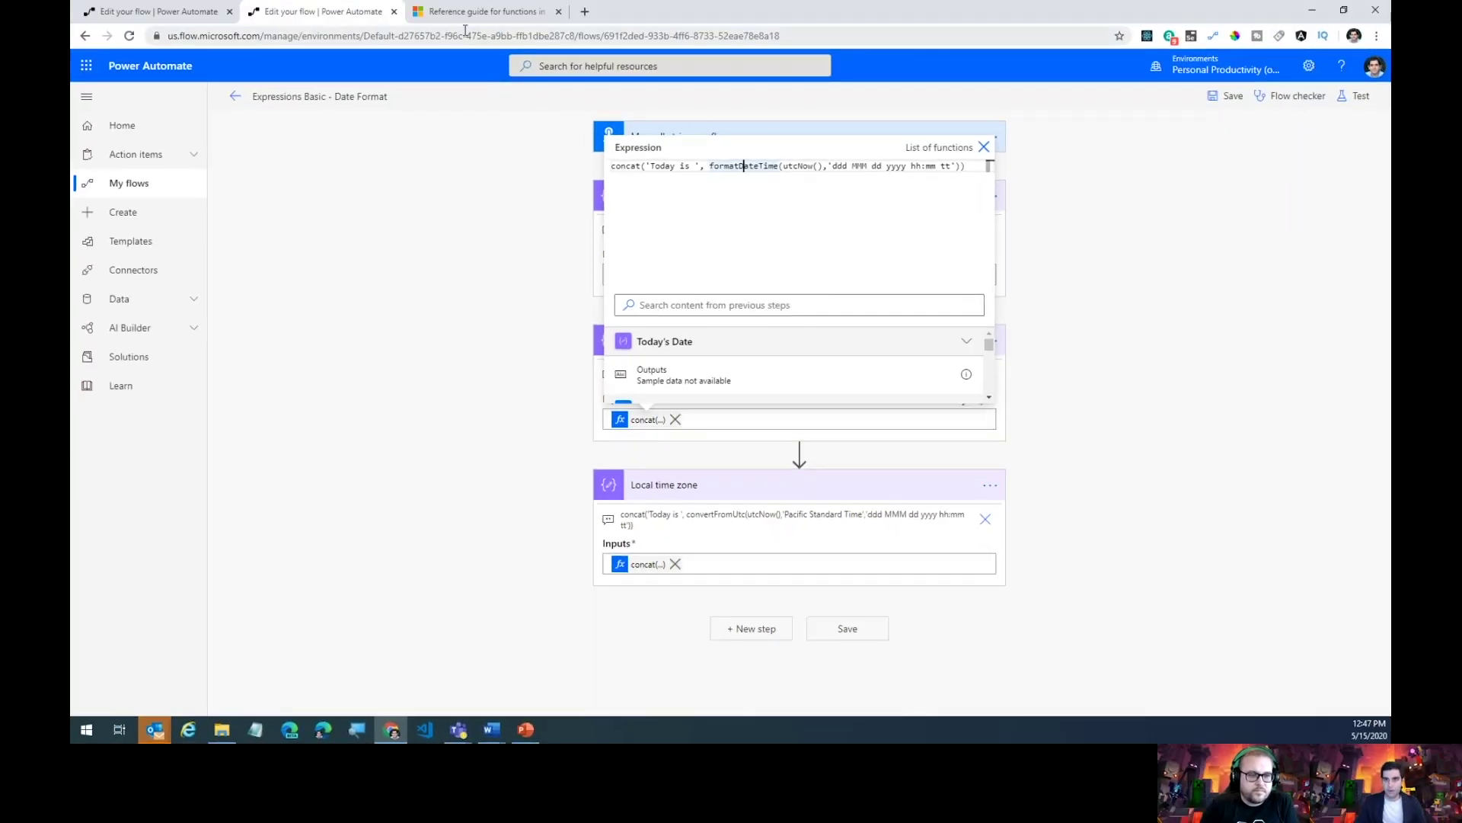
Look through the Date and time functions and the String functions in the reference guide.
left_click(464, 12)
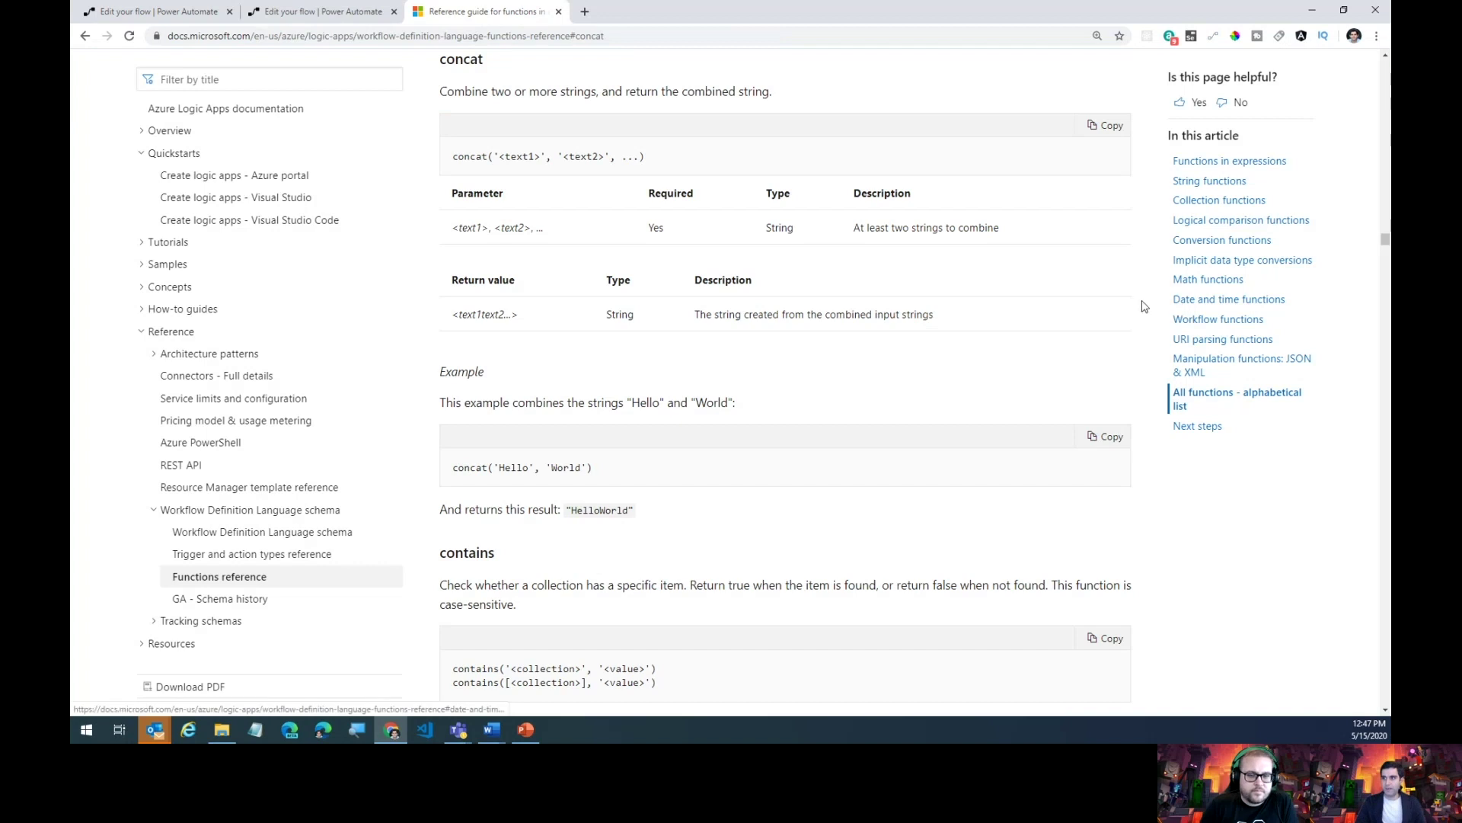
left_click(1208, 301)
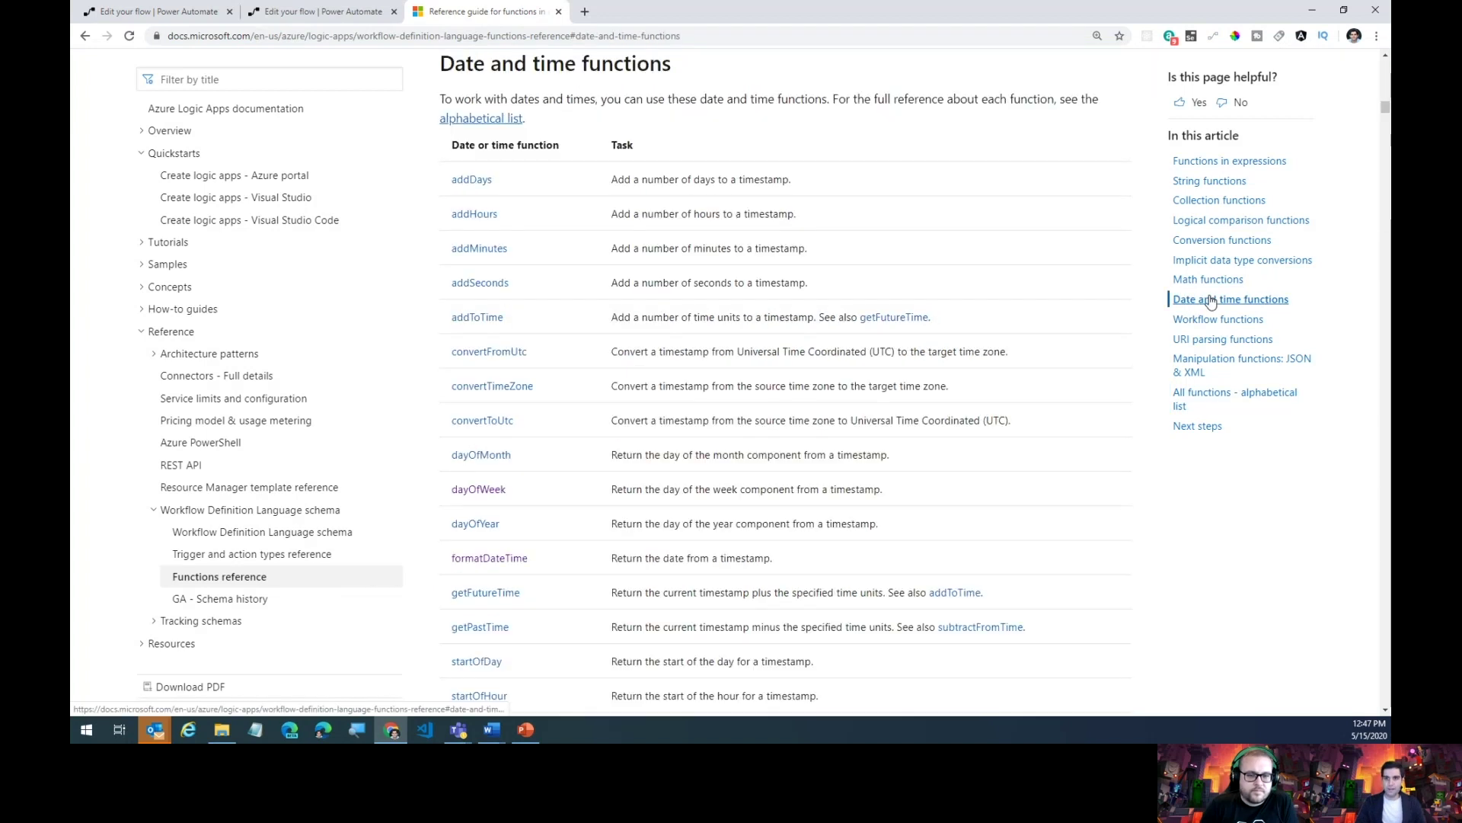
scroll(689, 289, "down", 3)
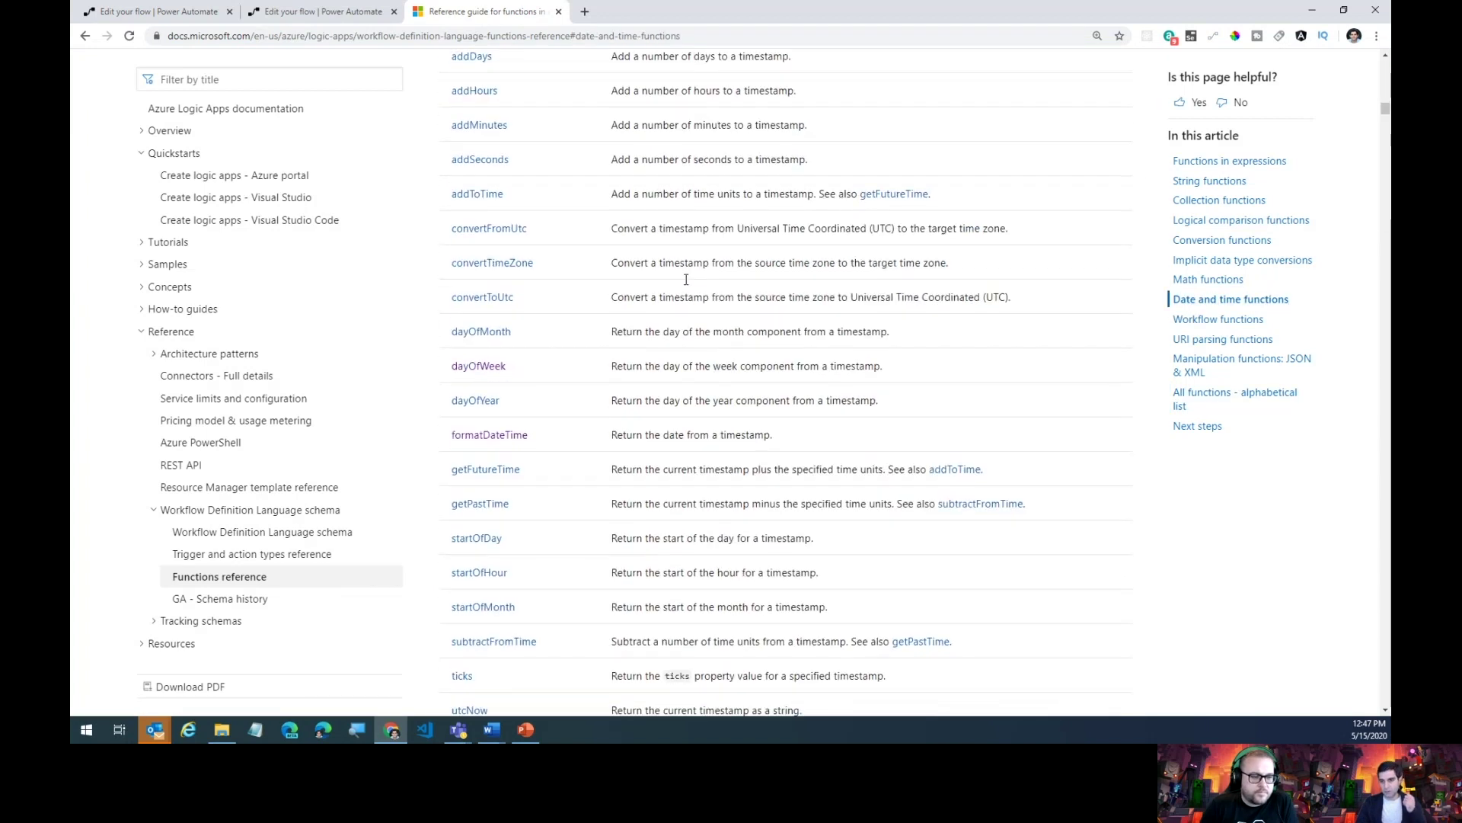
scroll(686, 285, "down", 1)
scroll(684, 284, "up", 3)
scroll(684, 284, "up", 1)
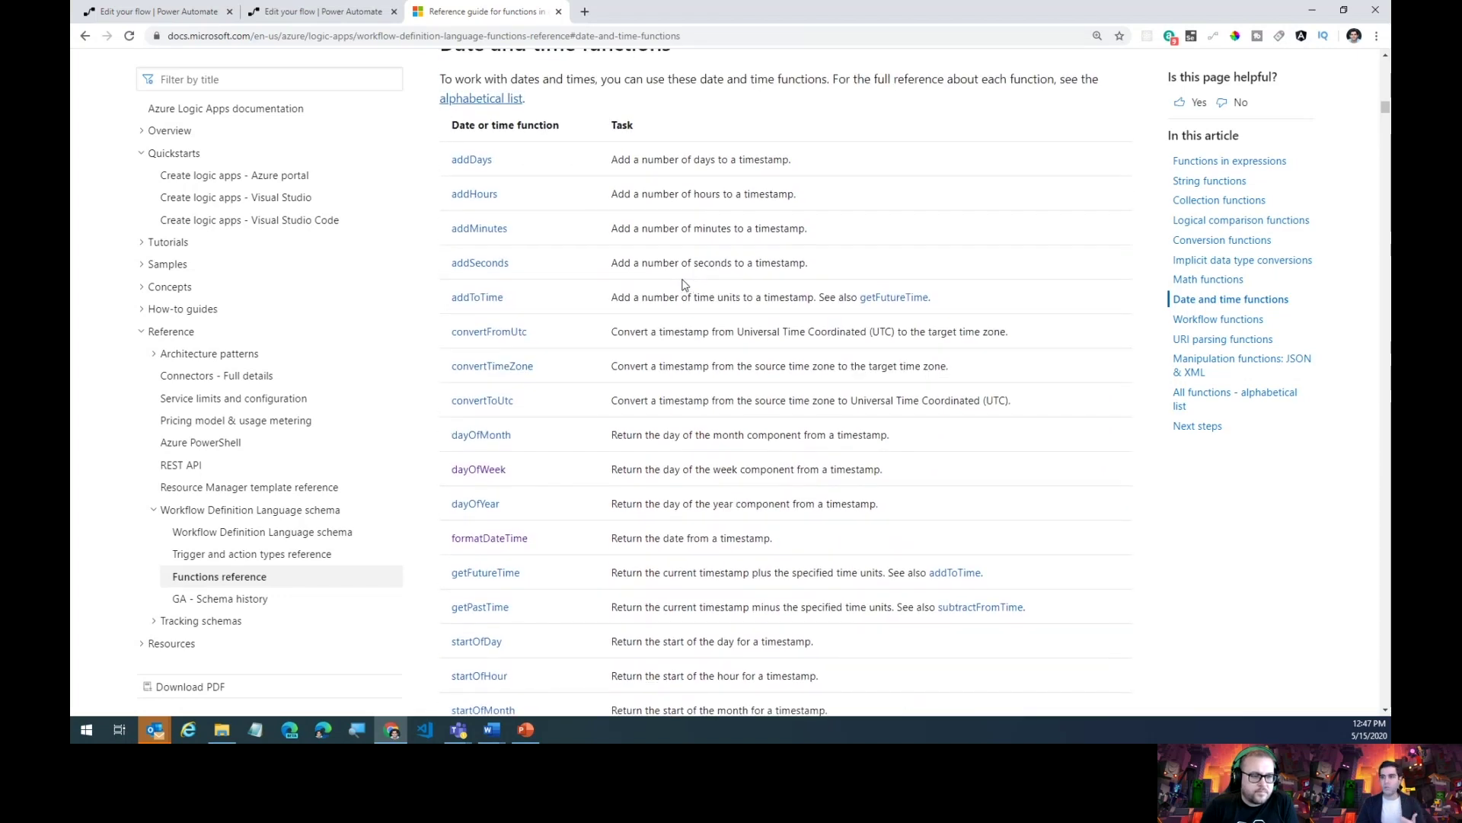
left_click(1213, 183)
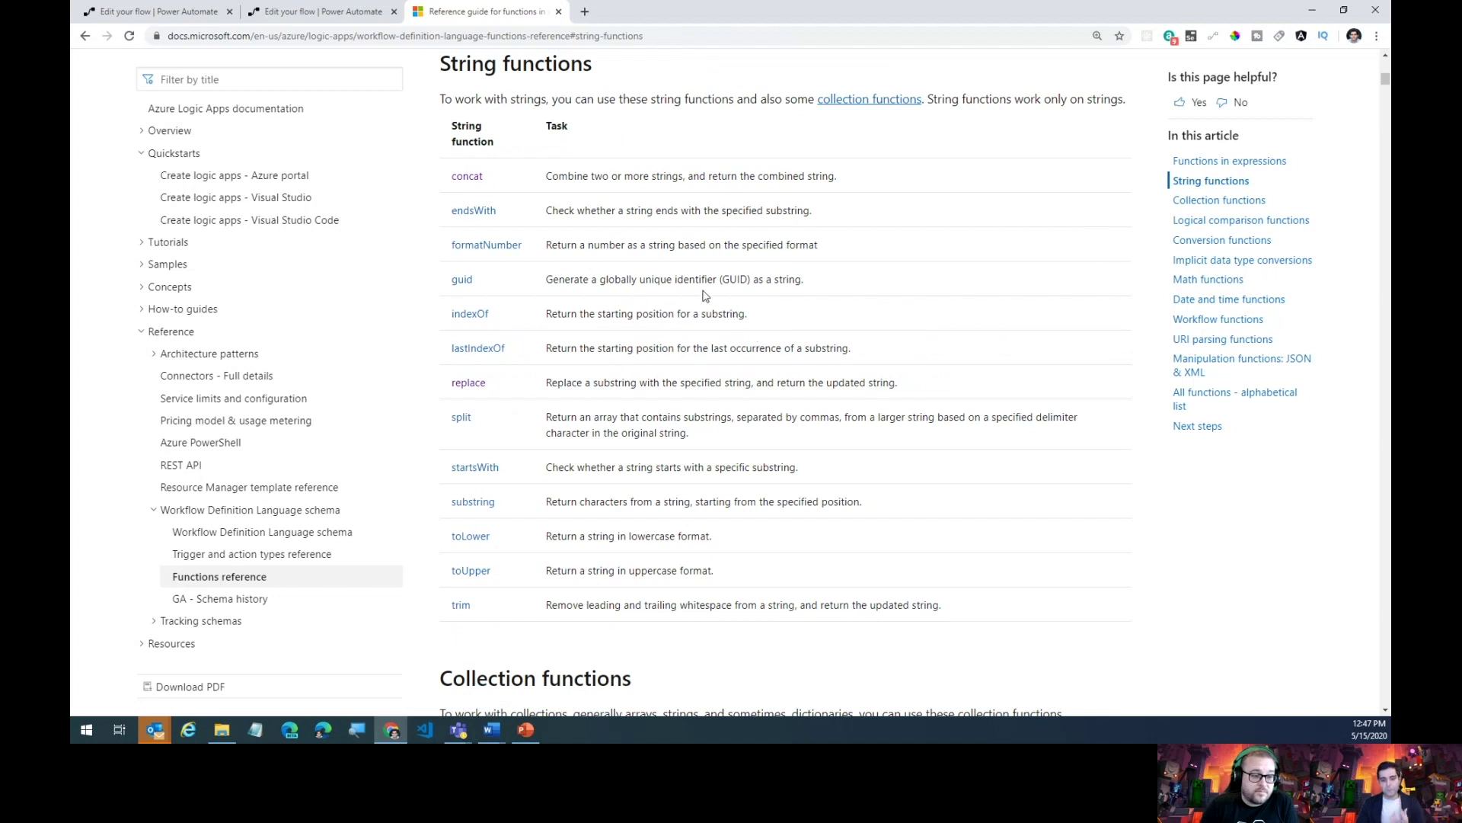
Return to the flow editor and examine the formatDateTime call with its utcNow() and 'ddd MMM dd yyyy hh:mm tt' arguments.
left_click(320, 11)
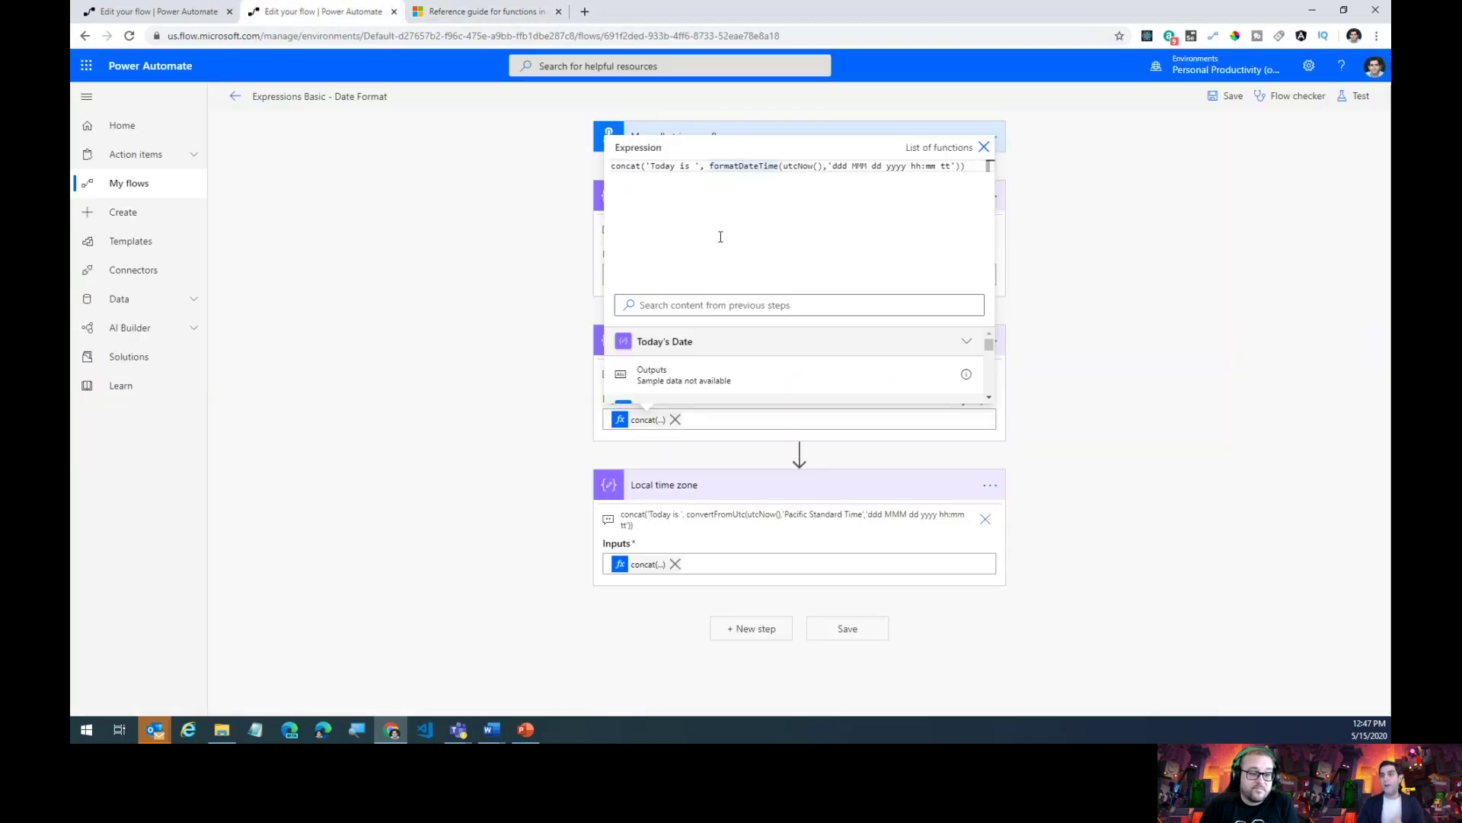
double_click(719, 170)
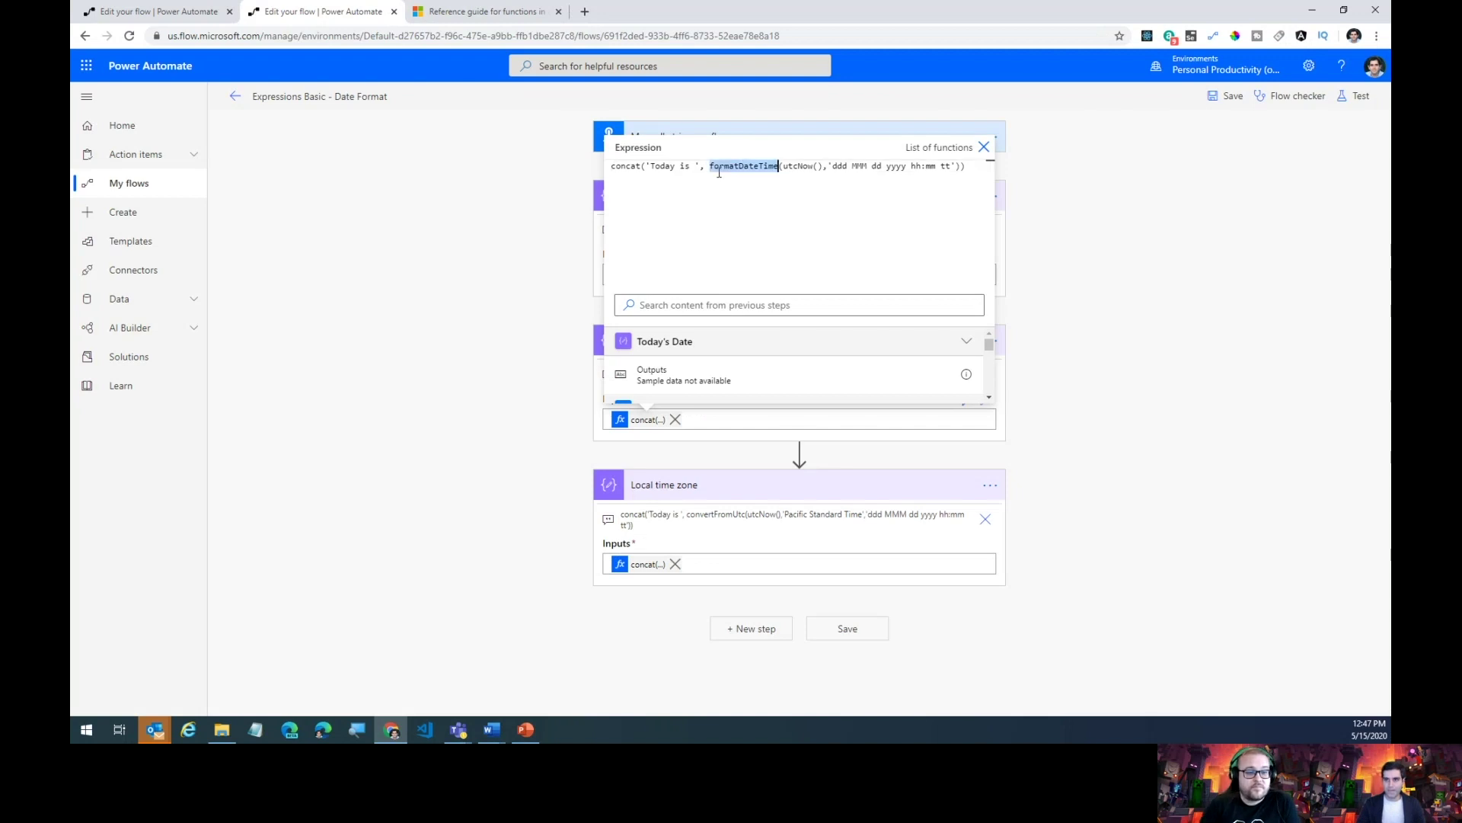
double_click(790, 170)
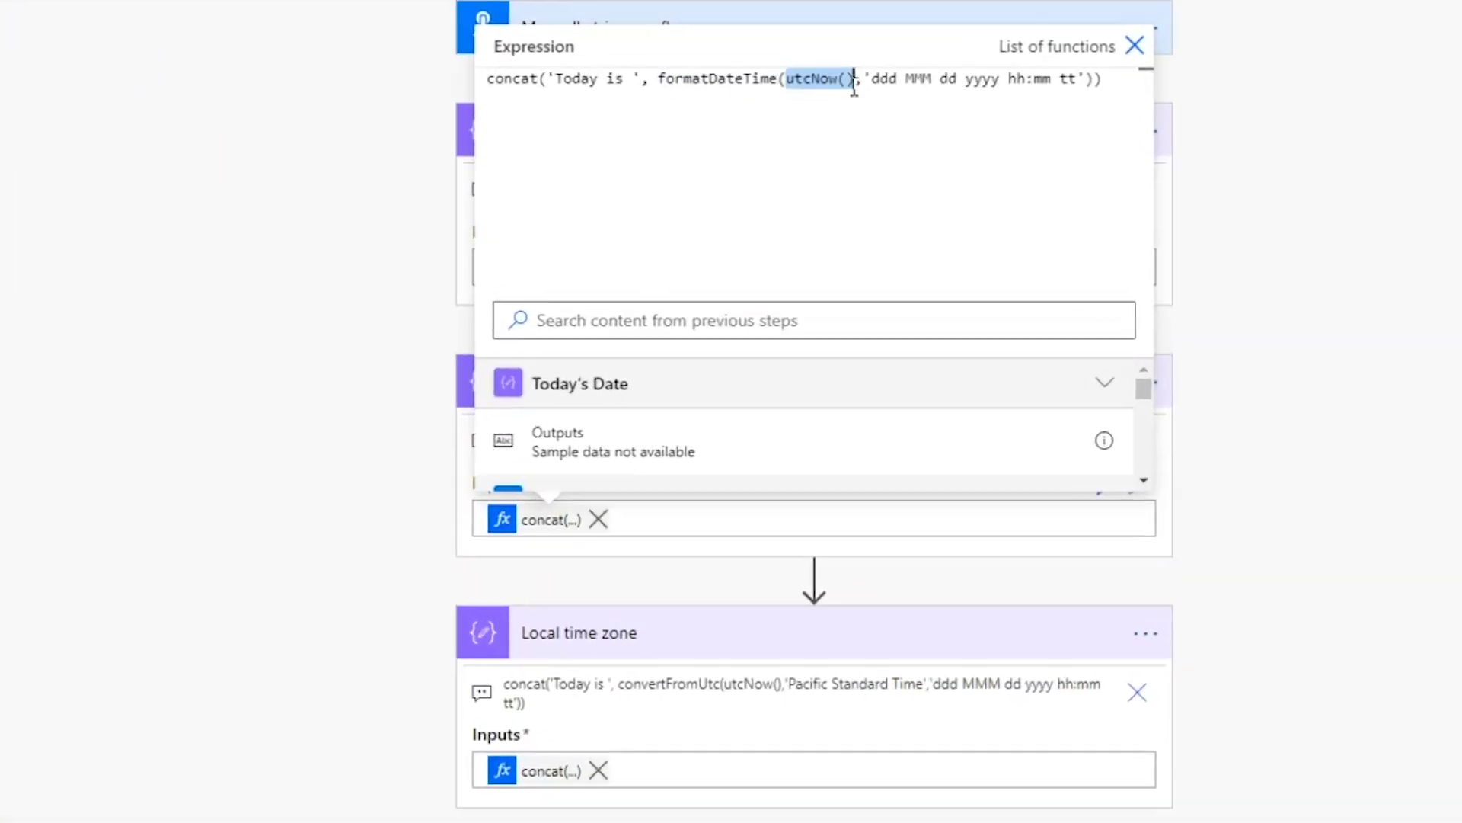
left_click(876, 81)
left_click(920, 80)
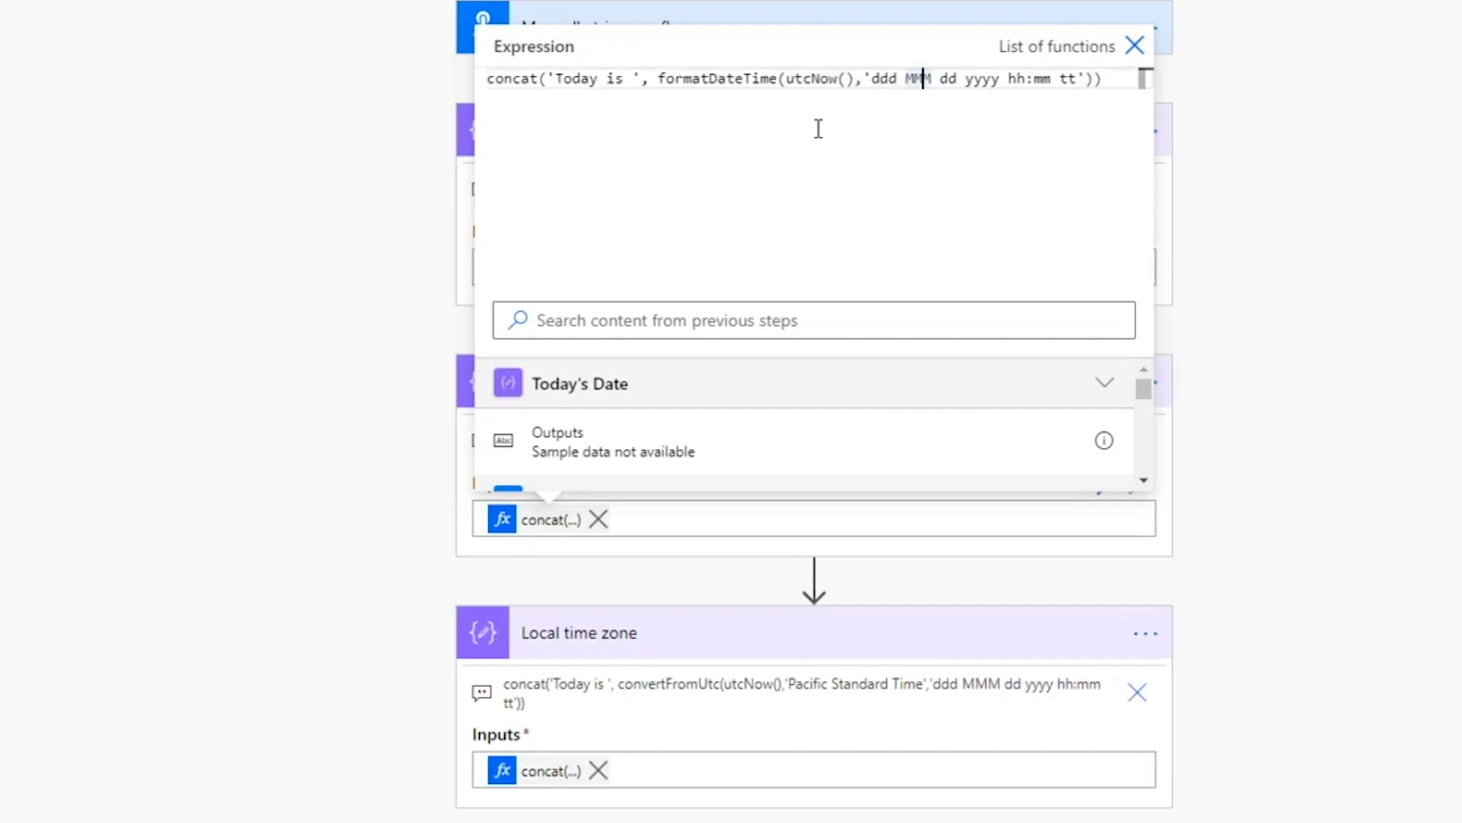
left_click_drag(1125, 97, 499, 59)
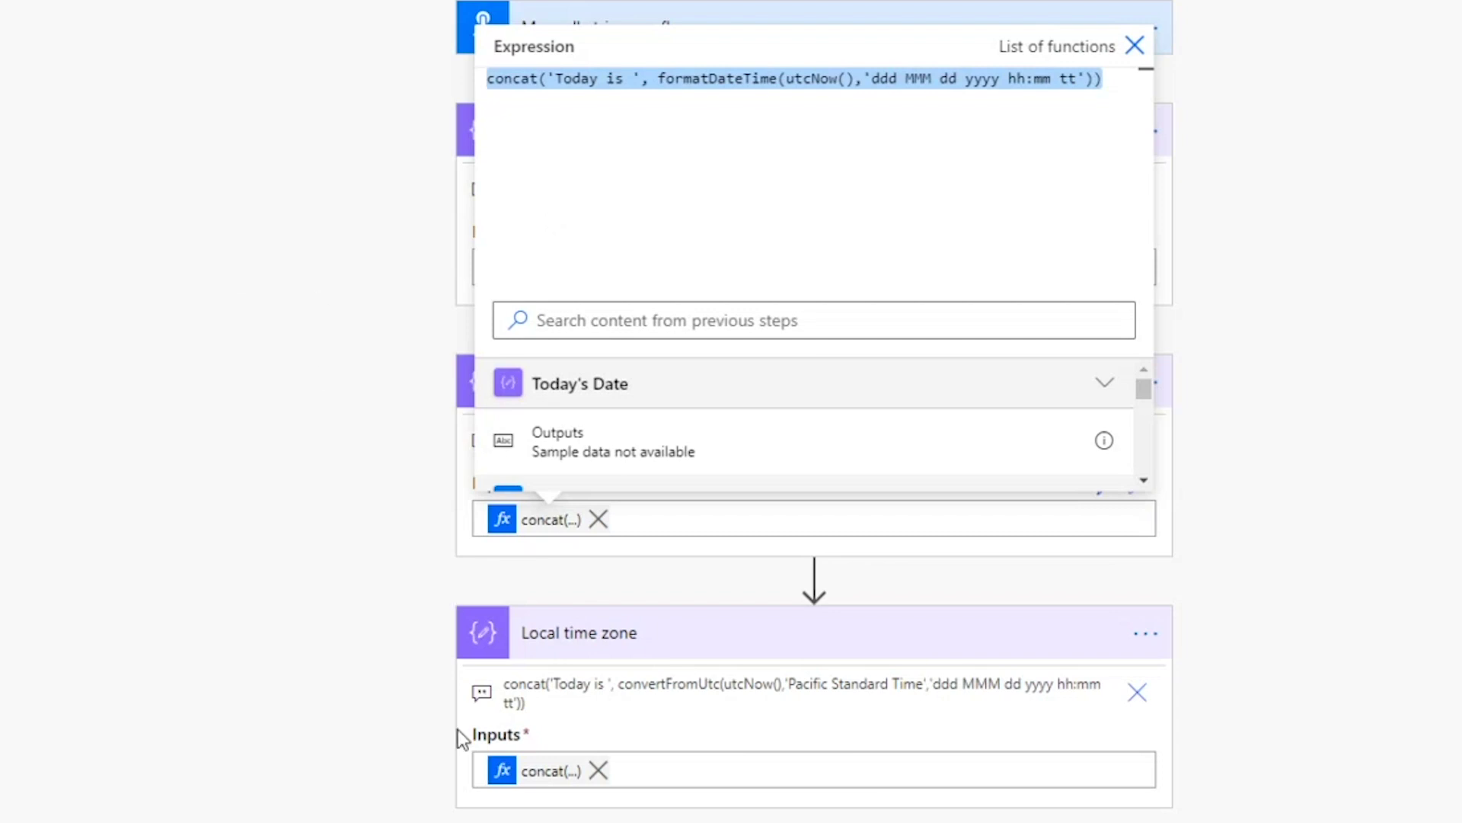
Open the concat expression of Local time zone and put convertFromUtc on a new line after the 'Today is ' argument.
left_click(518, 787)
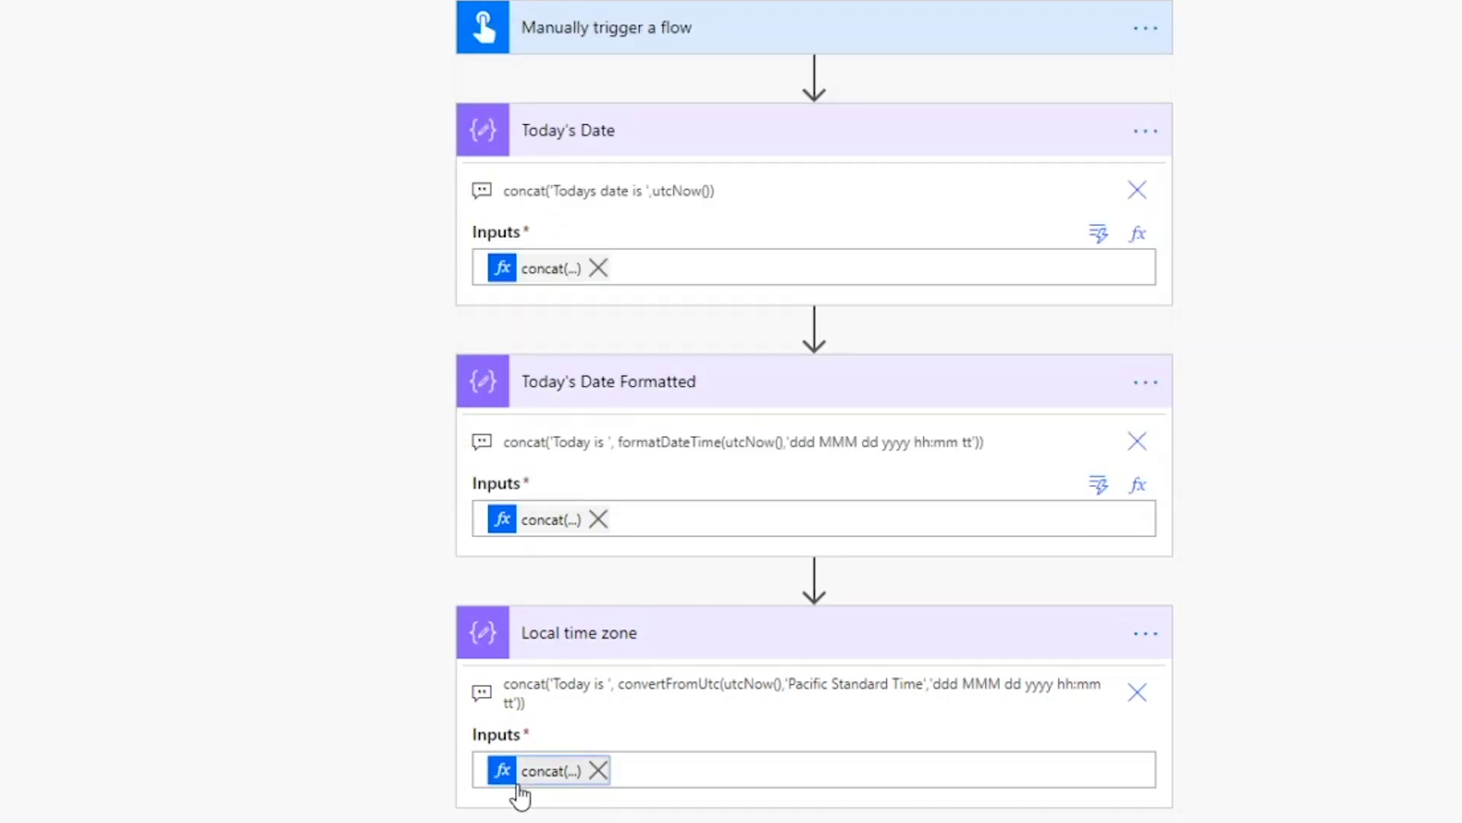
left_click(533, 781)
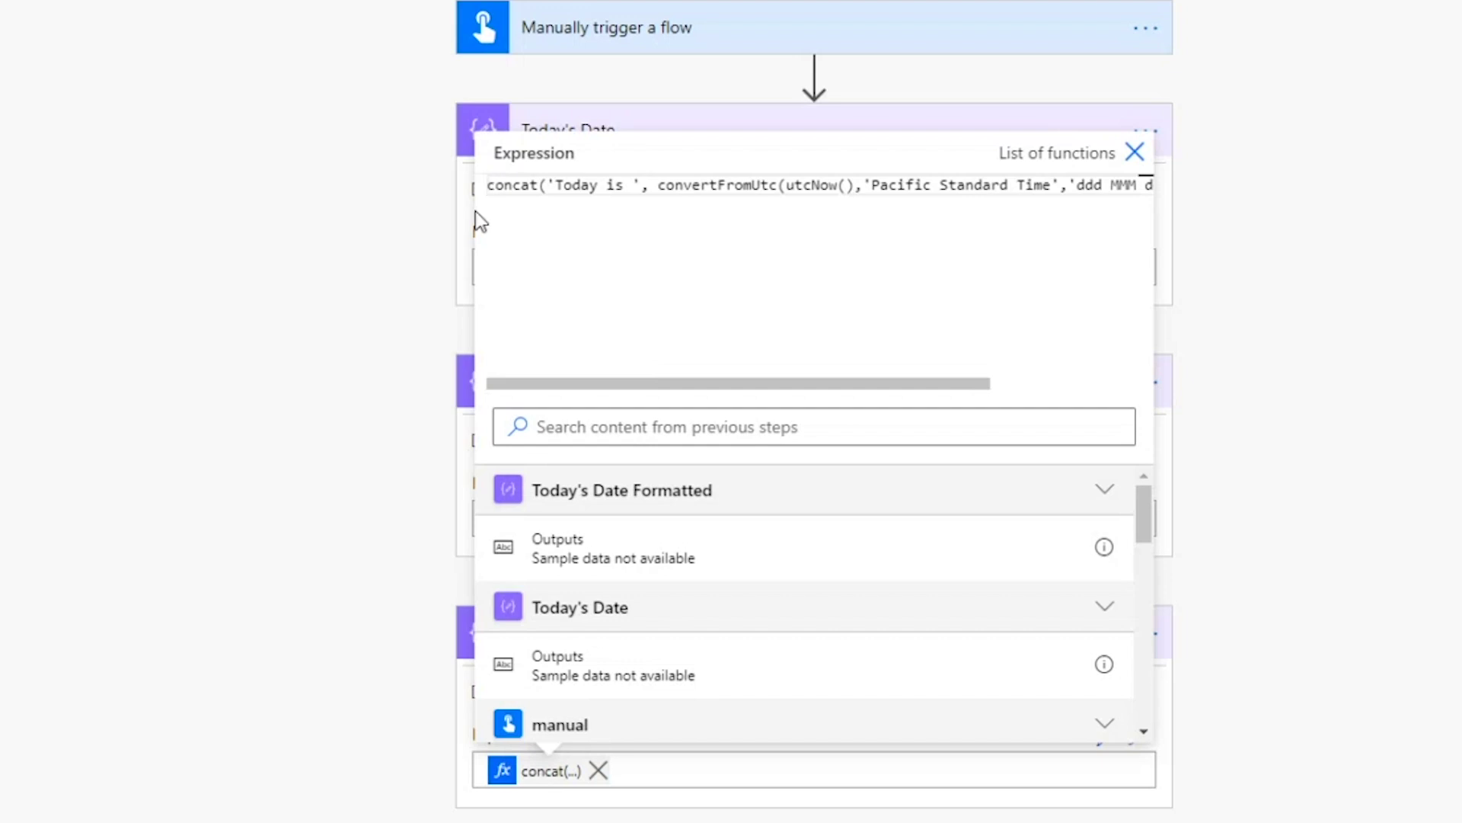
left_click(644, 186)
key("Return")
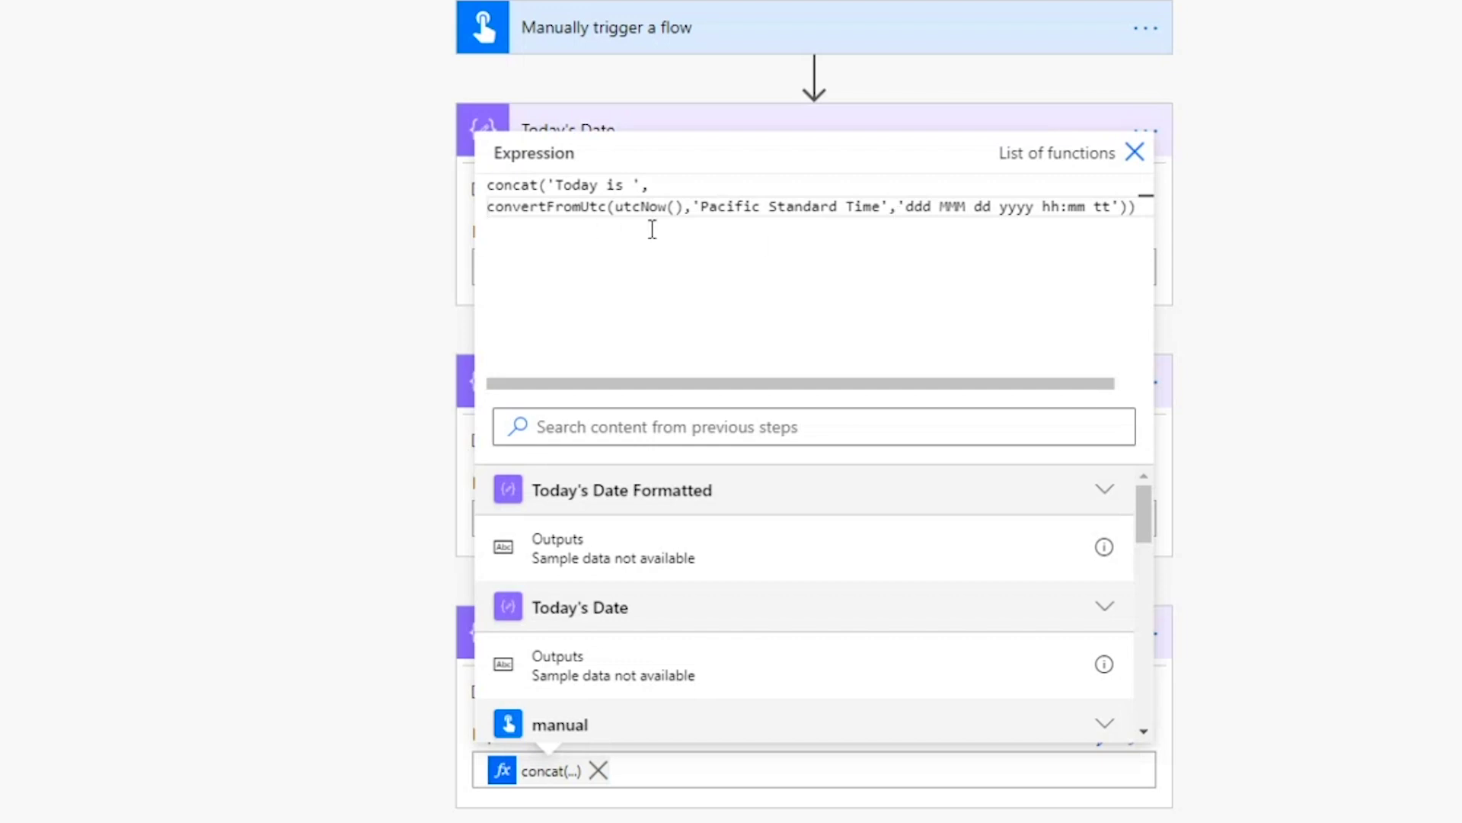
Examine the convertFromUtc function and its utcNow() and 'Pacific Standard Time' arguments in the Local time zone expression.
double_click(513, 209)
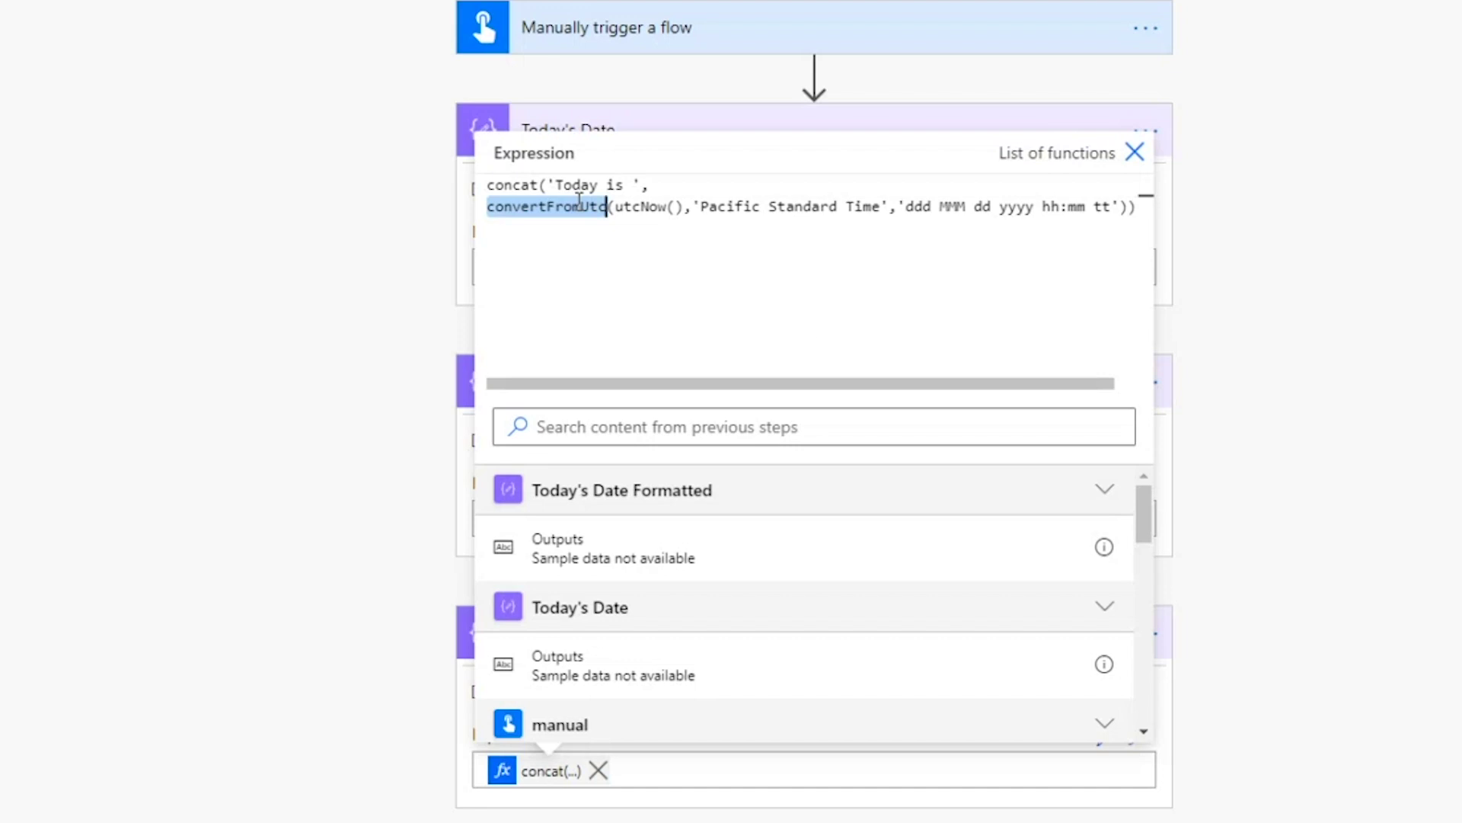
double_click(640, 212)
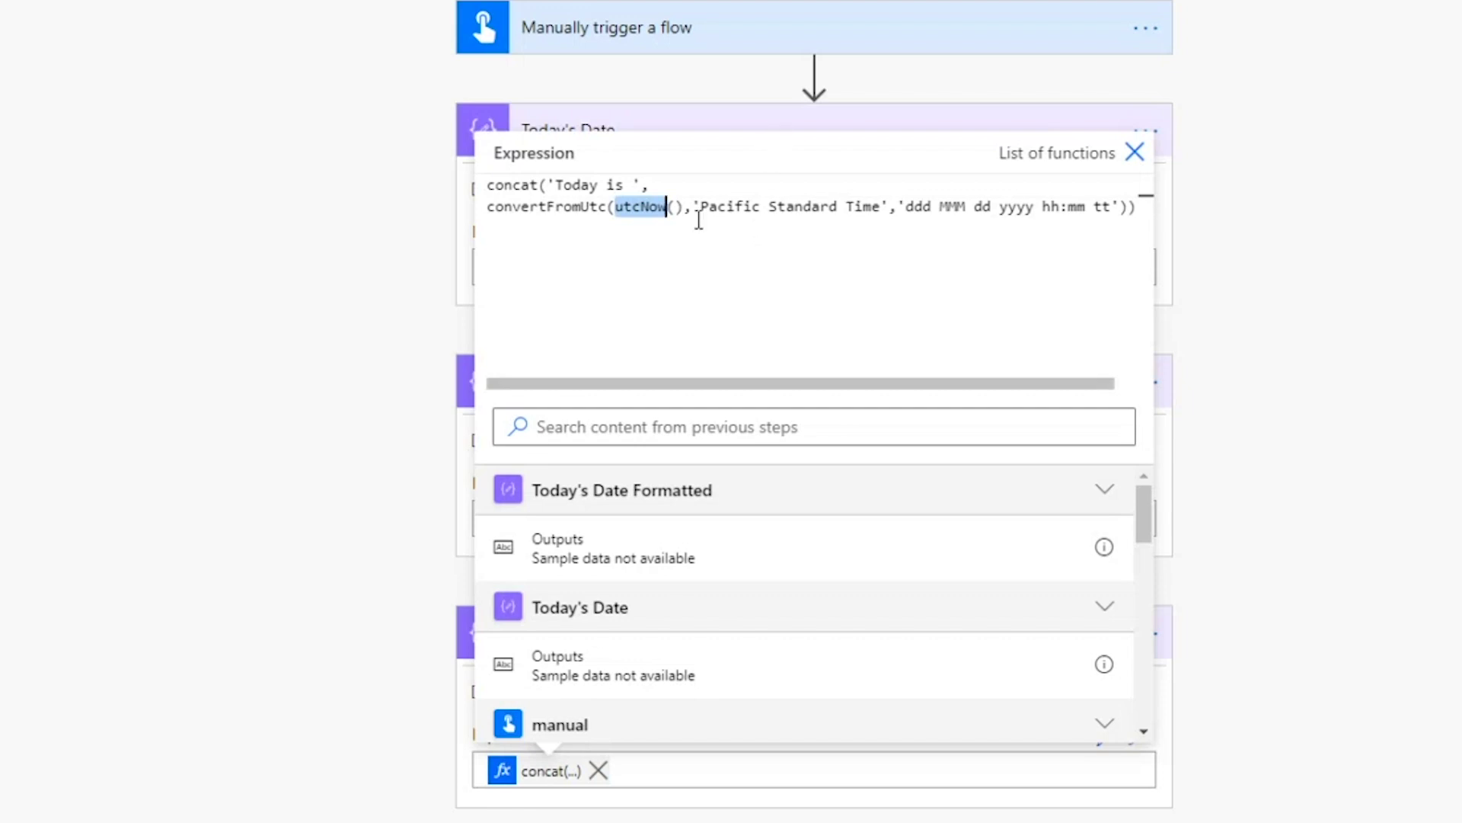
left_click_drag(694, 207, 889, 207)
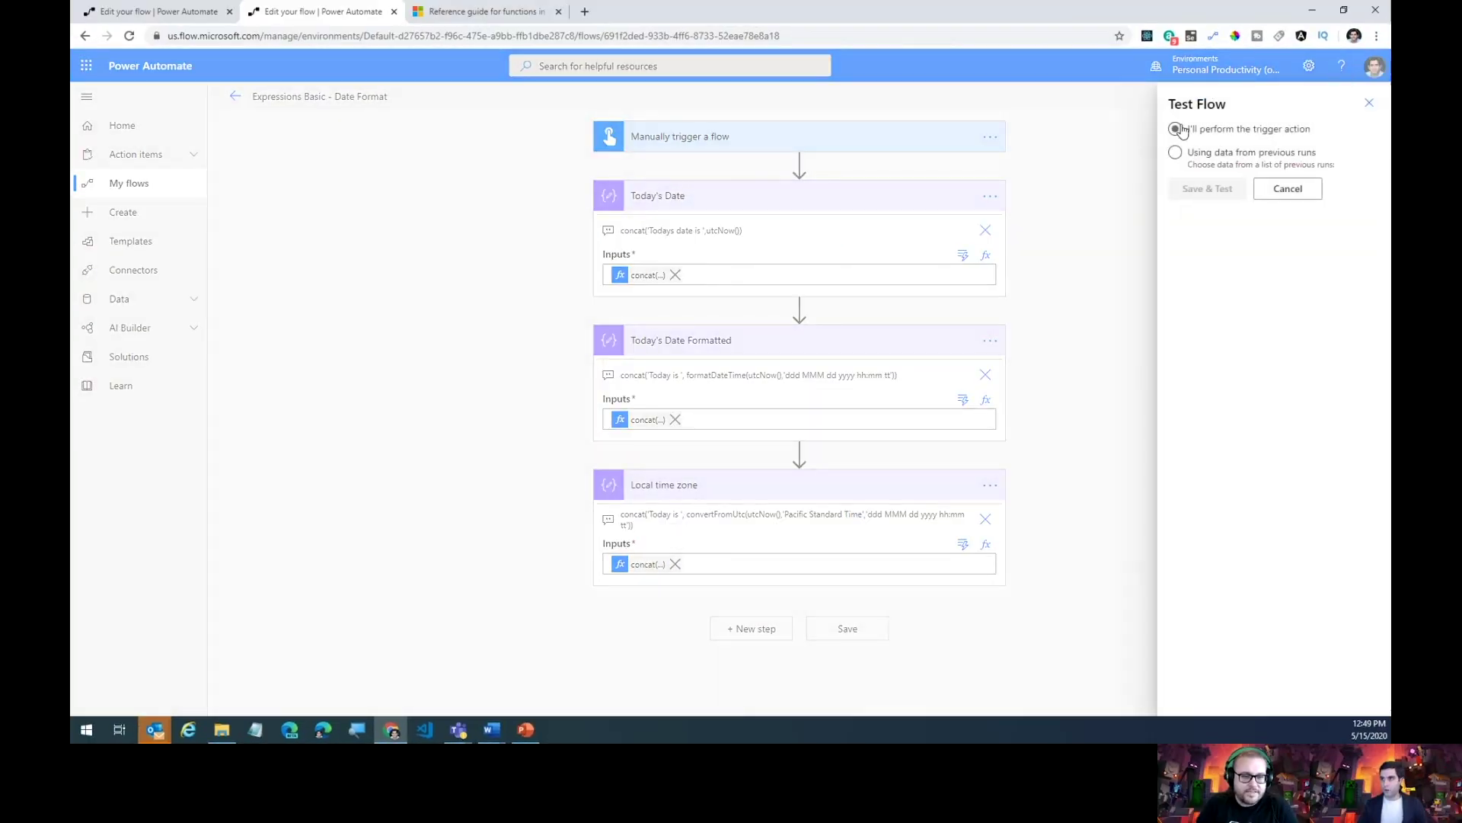
Save the Expressions Basic - Date Format flow and test it by performing the trigger action manually.
left_click(1179, 130)
left_click(1207, 188)
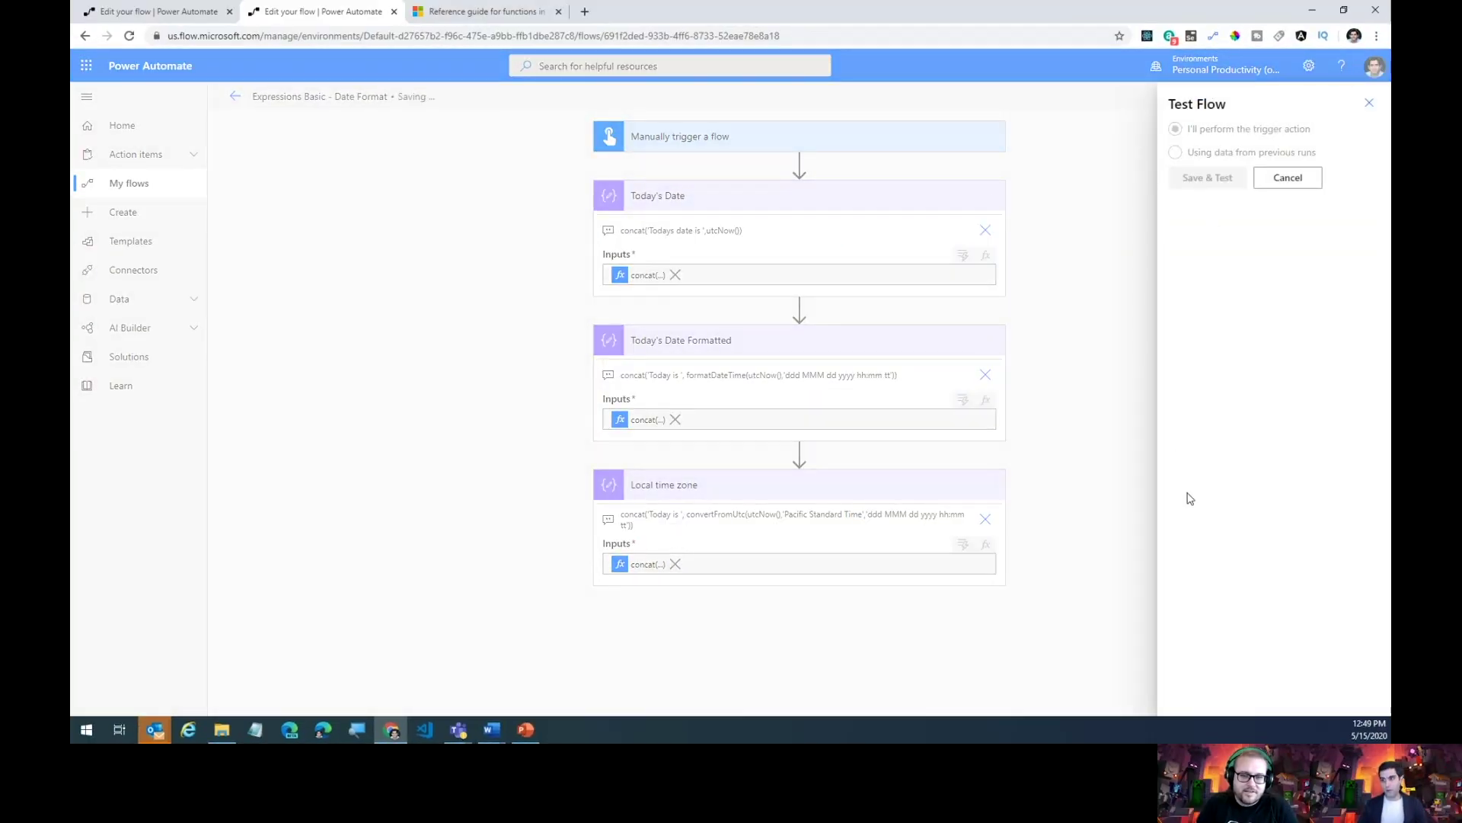
left_click(1206, 691)
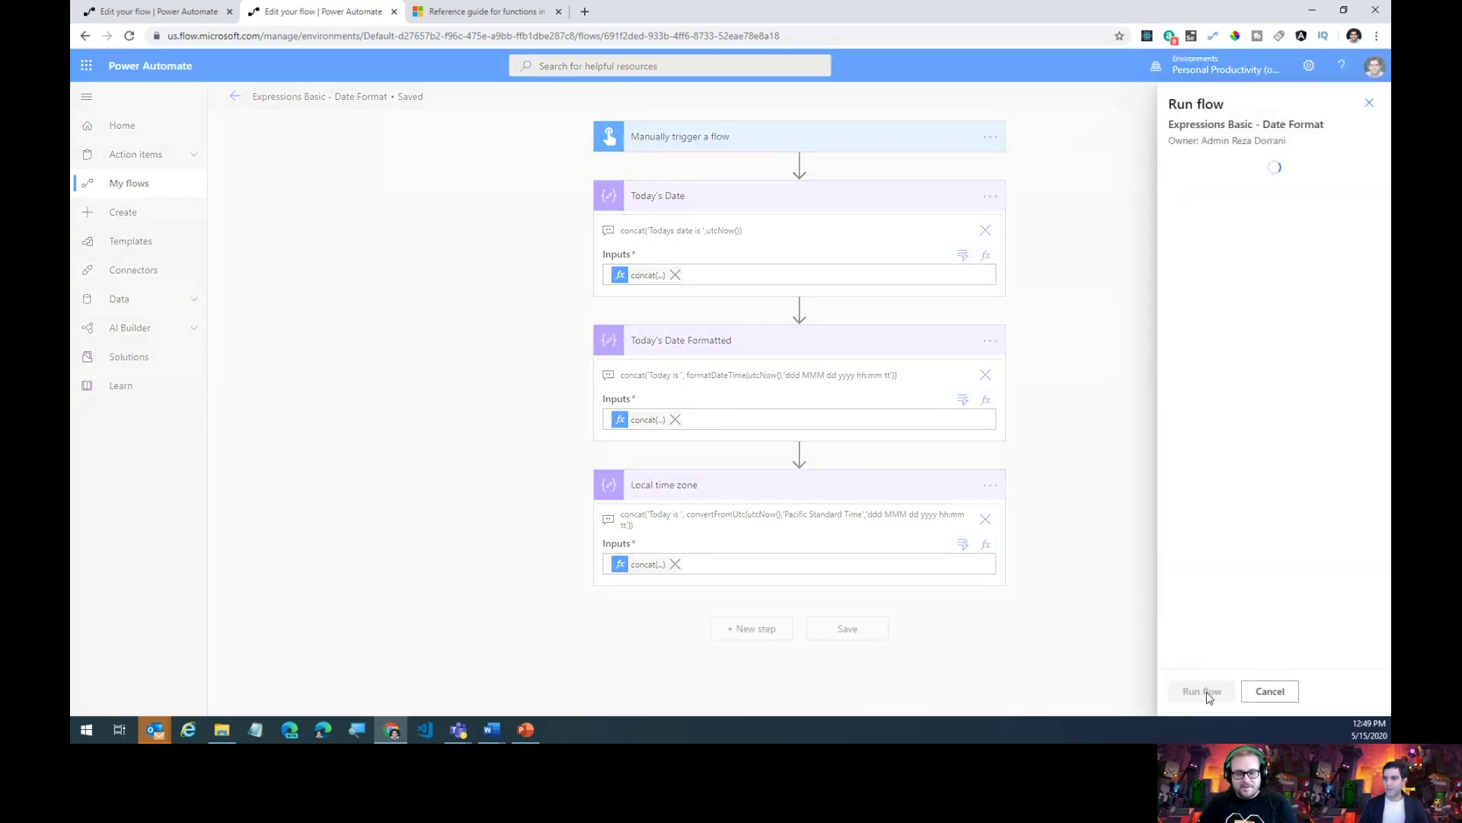
left_click(1192, 691)
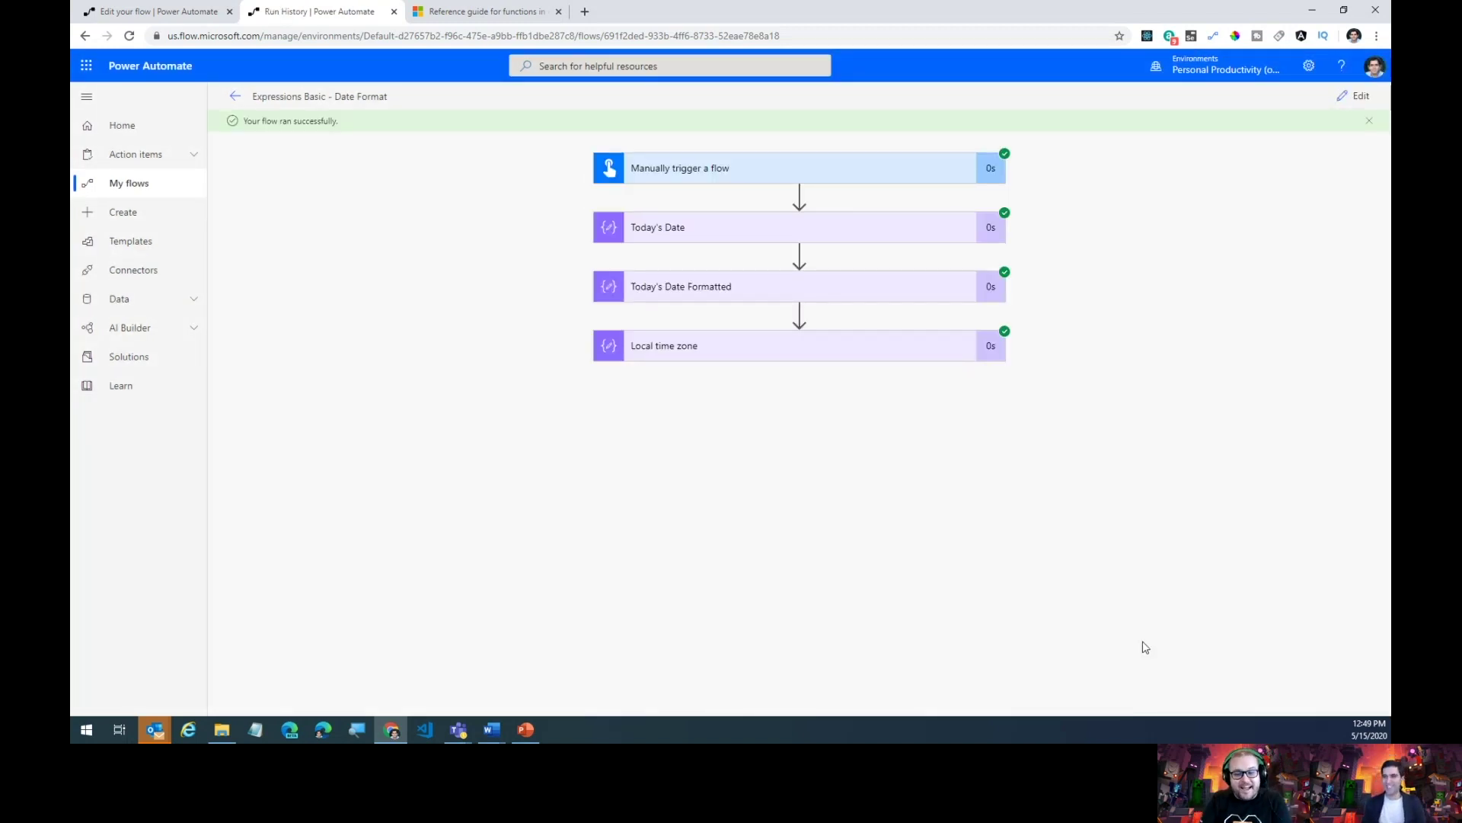
Expand Today's Date and Today's Date Formatted in the run results and examine the timestamp in the Today's Date output.
left_click(944, 239)
left_click(668, 518)
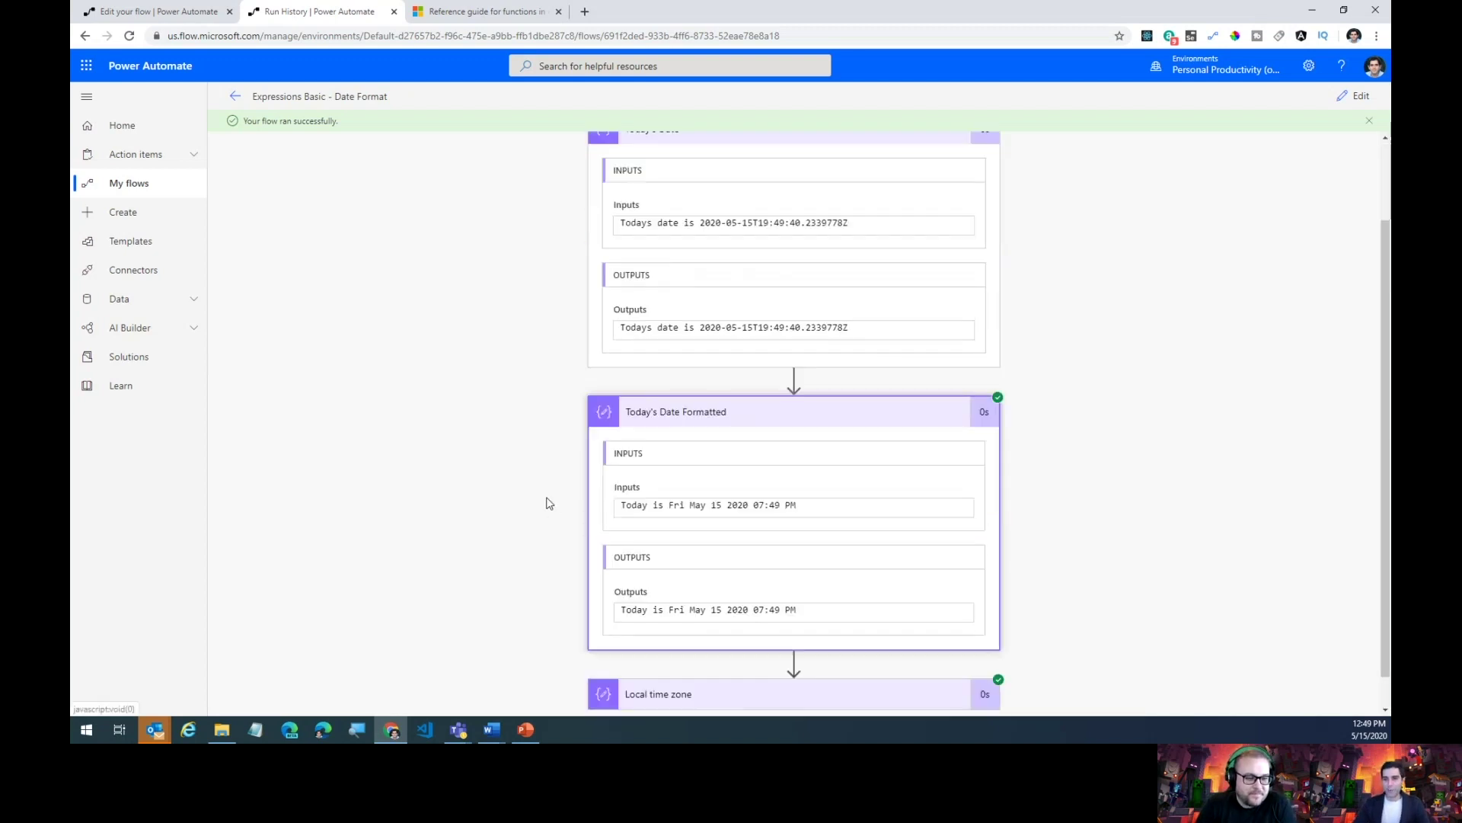
scroll(546, 502, "down", 1)
left_click(858, 293)
left_click_drag(858, 293, 620, 294)
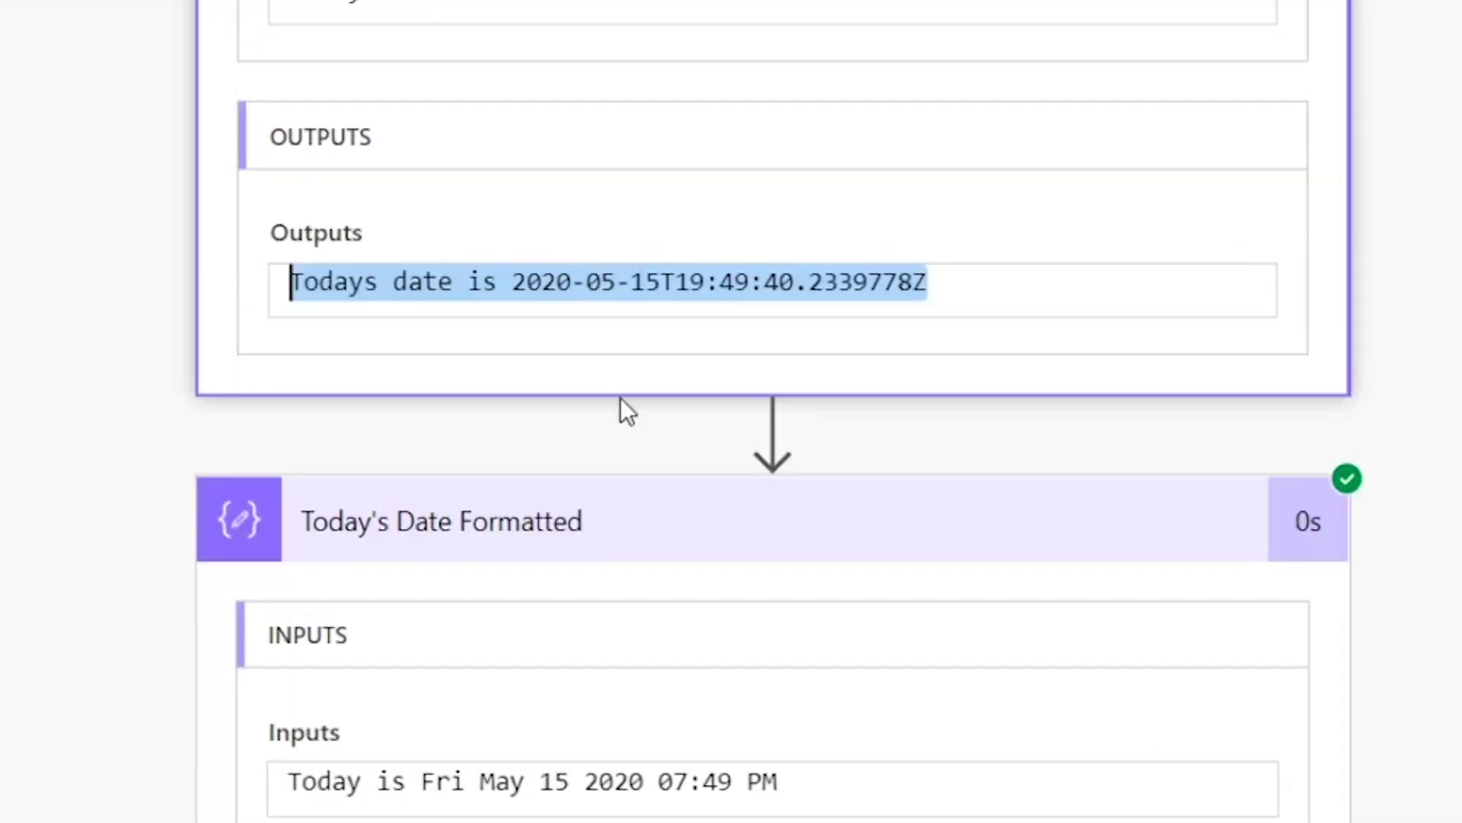
left_click(410, 271)
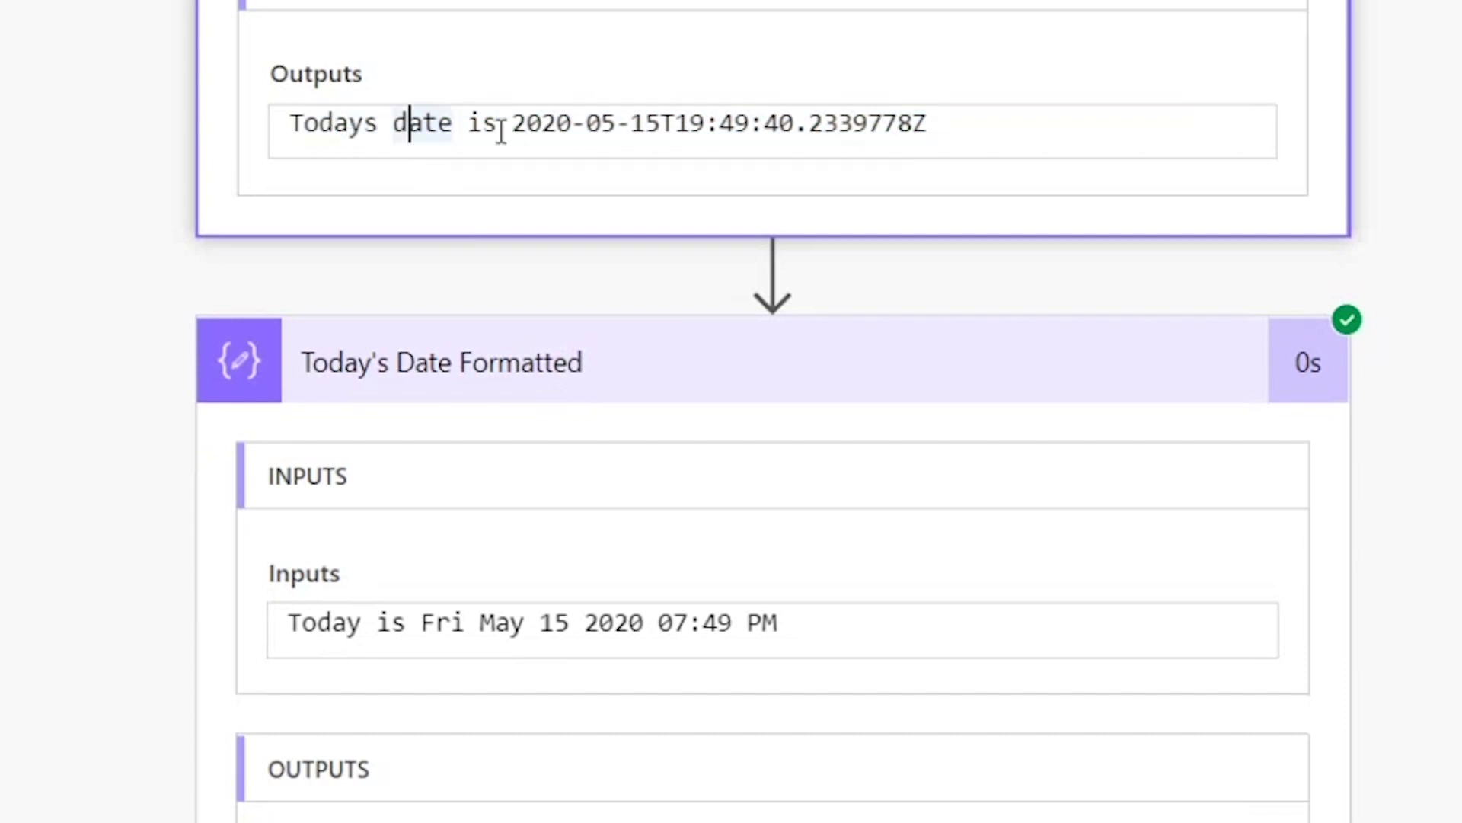
left_click_drag(512, 124, 989, 124)
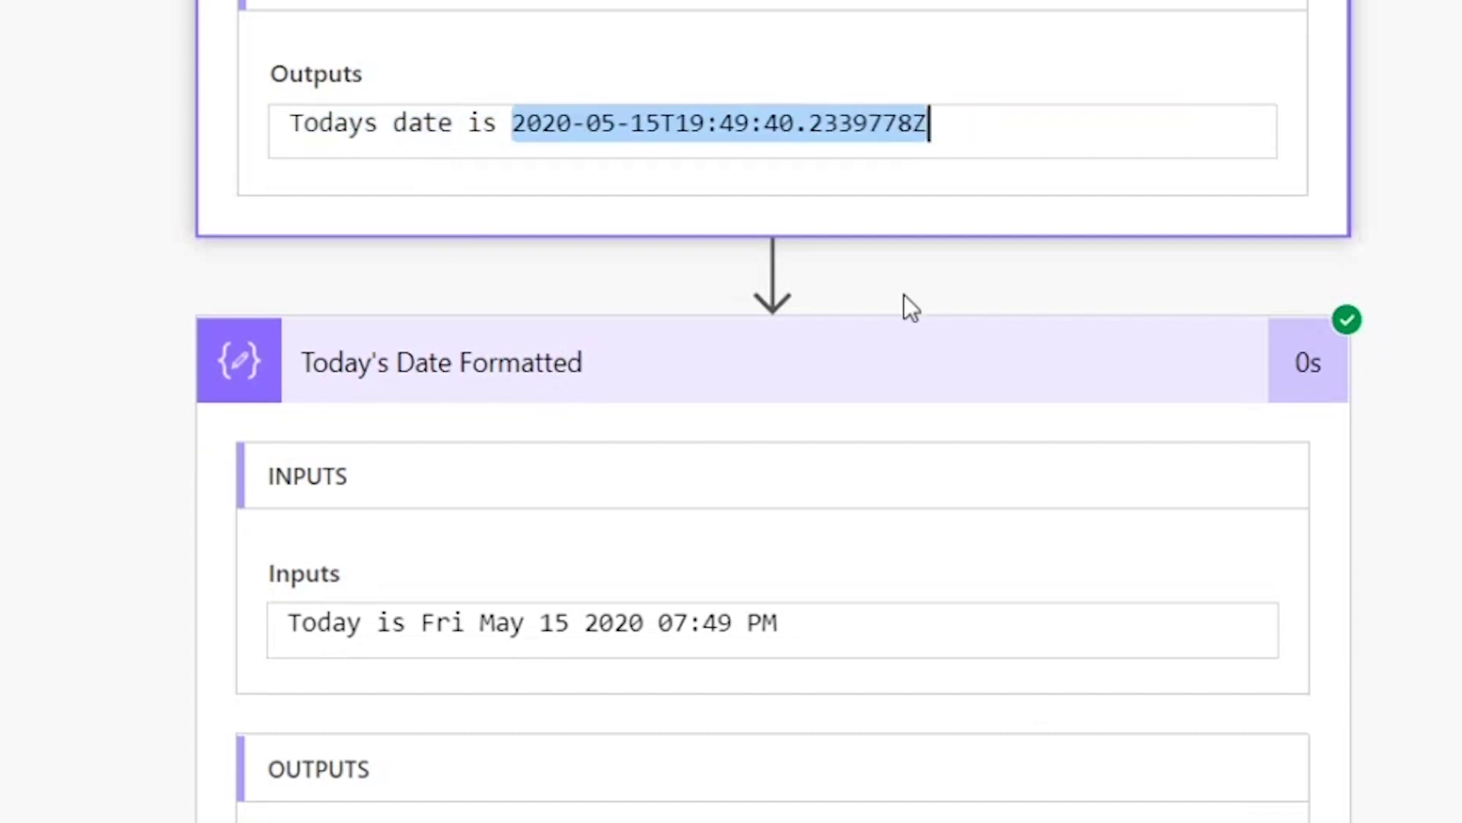
Compare the formatted date in the Today's Date Formatted output with the converted time in the Local time zone output.
scroll(591, 672, "down", 3)
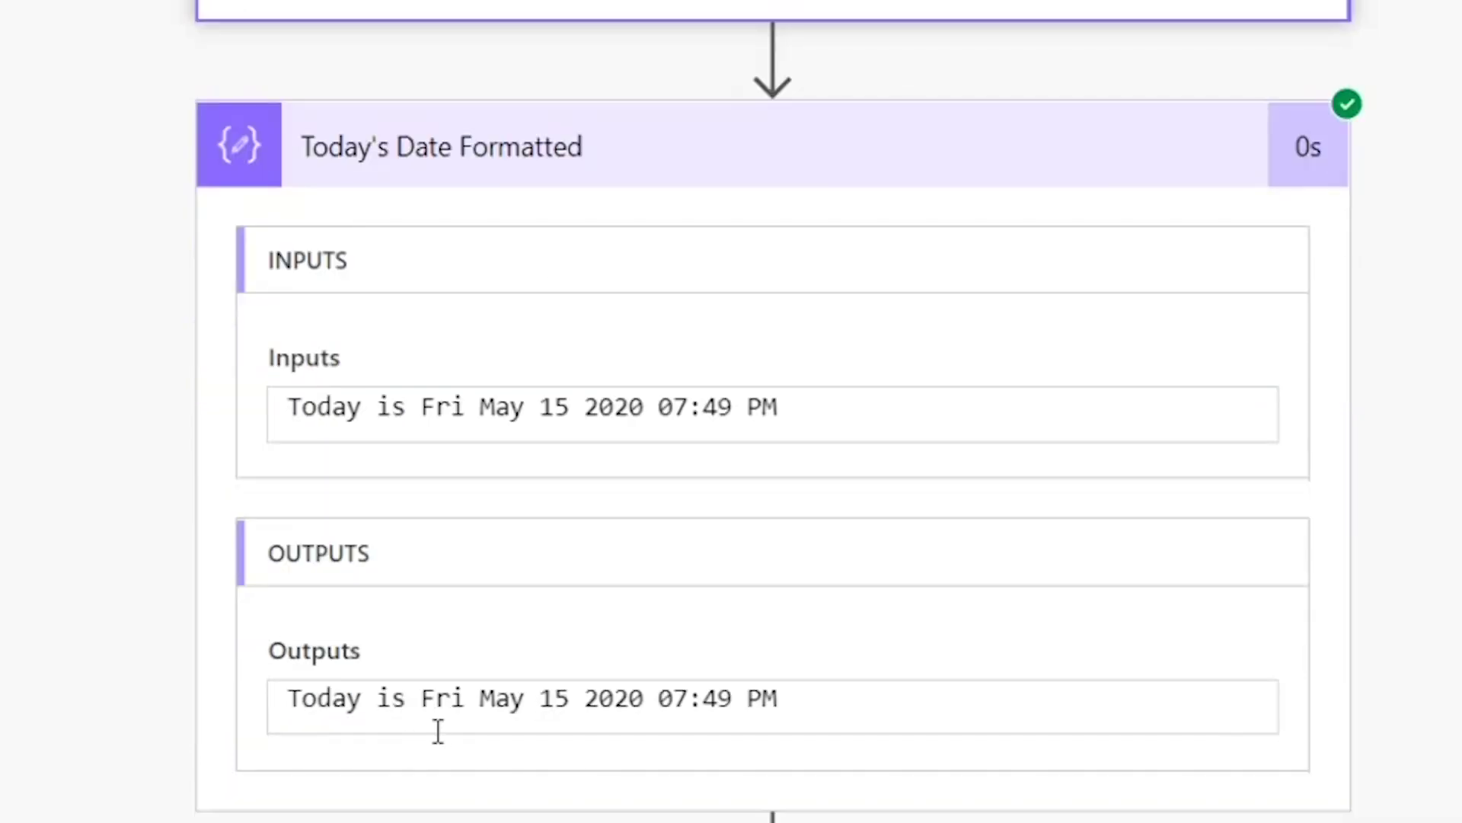
left_click_drag(410, 697, 800, 709)
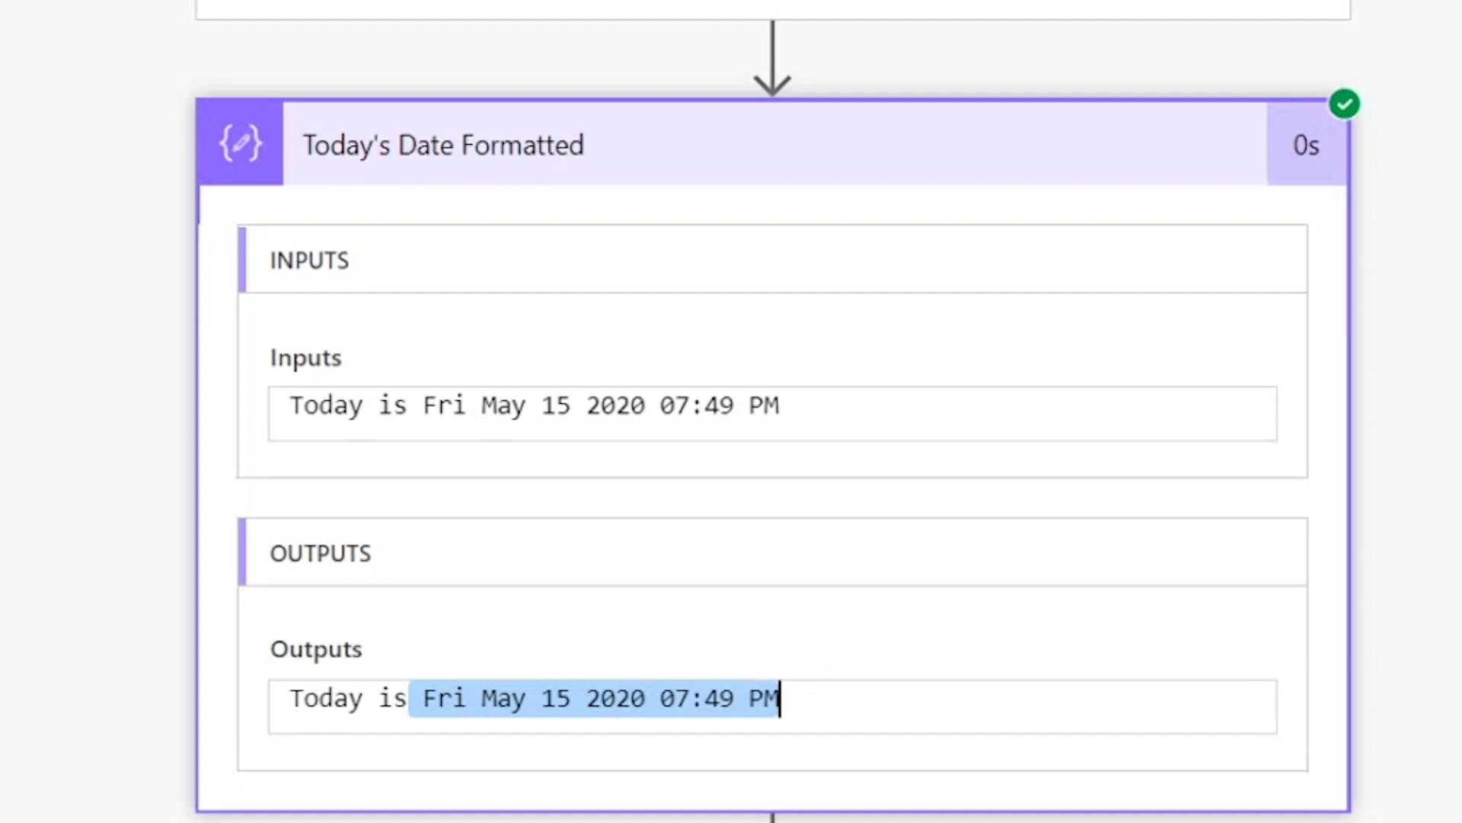
scroll(773, 411, "down", 5)
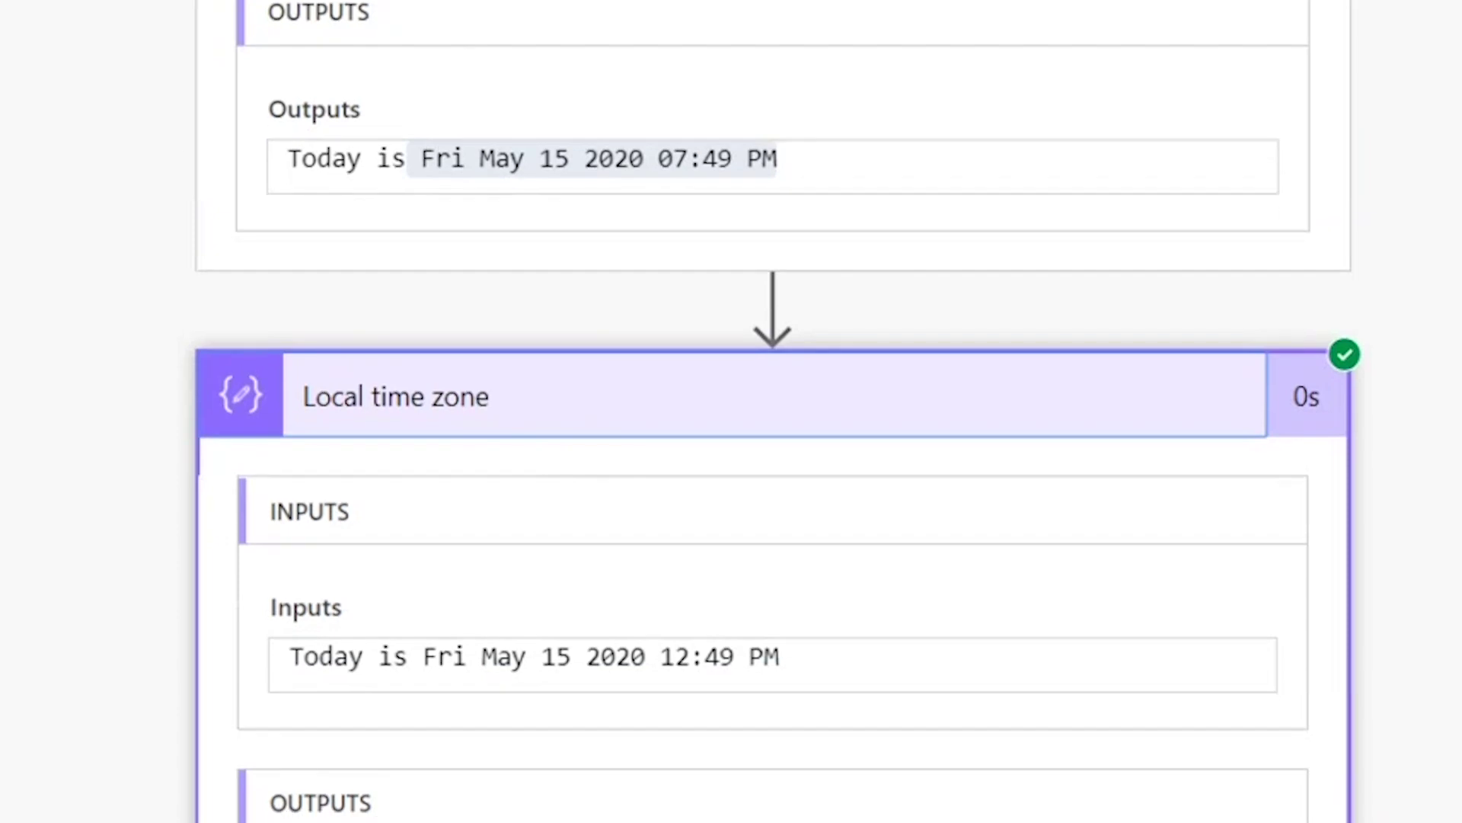
scroll(773, 412, "down", 1)
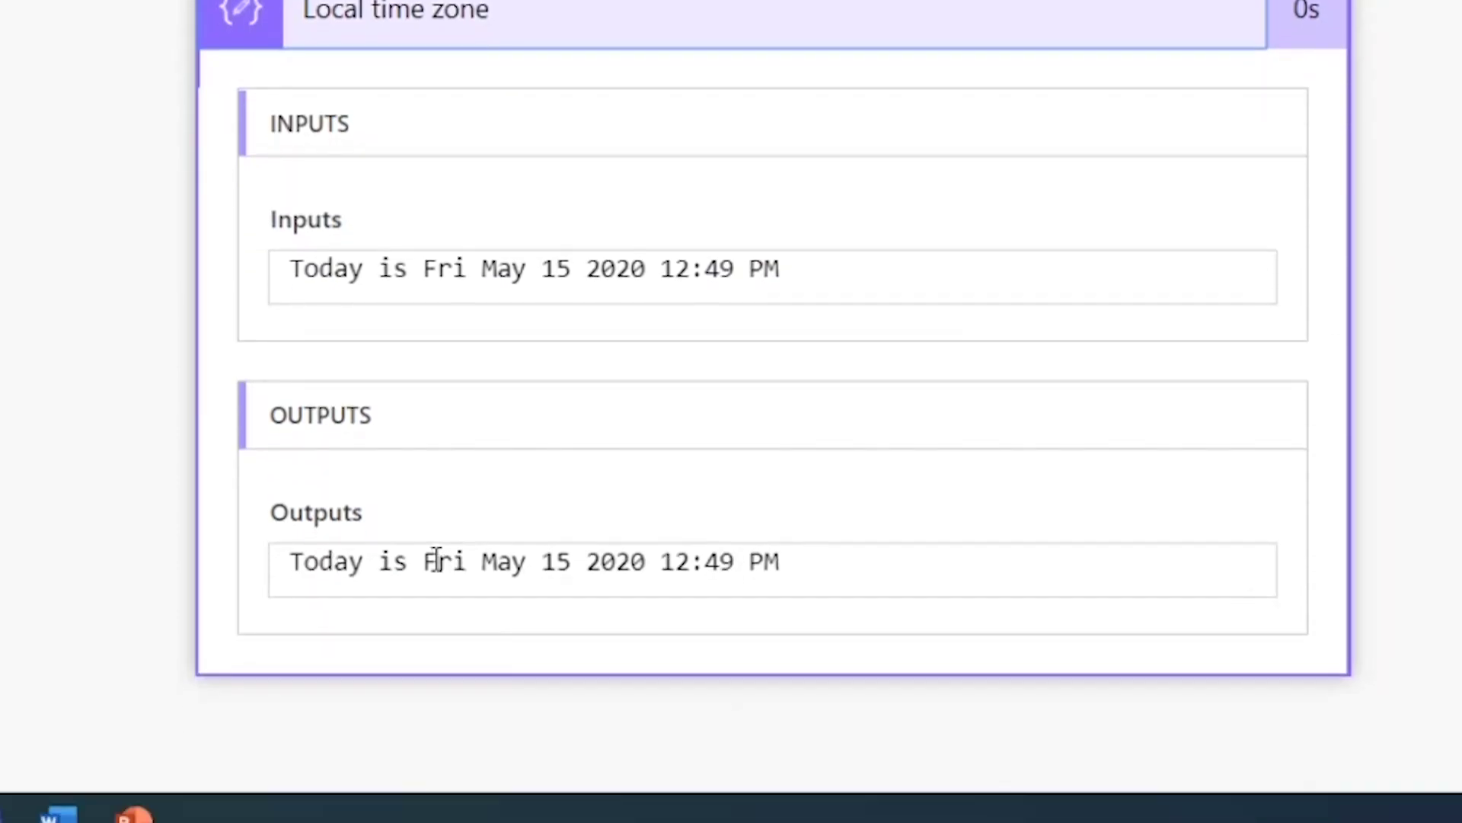
left_click_drag(439, 562, 711, 552)
double_click(817, 552)
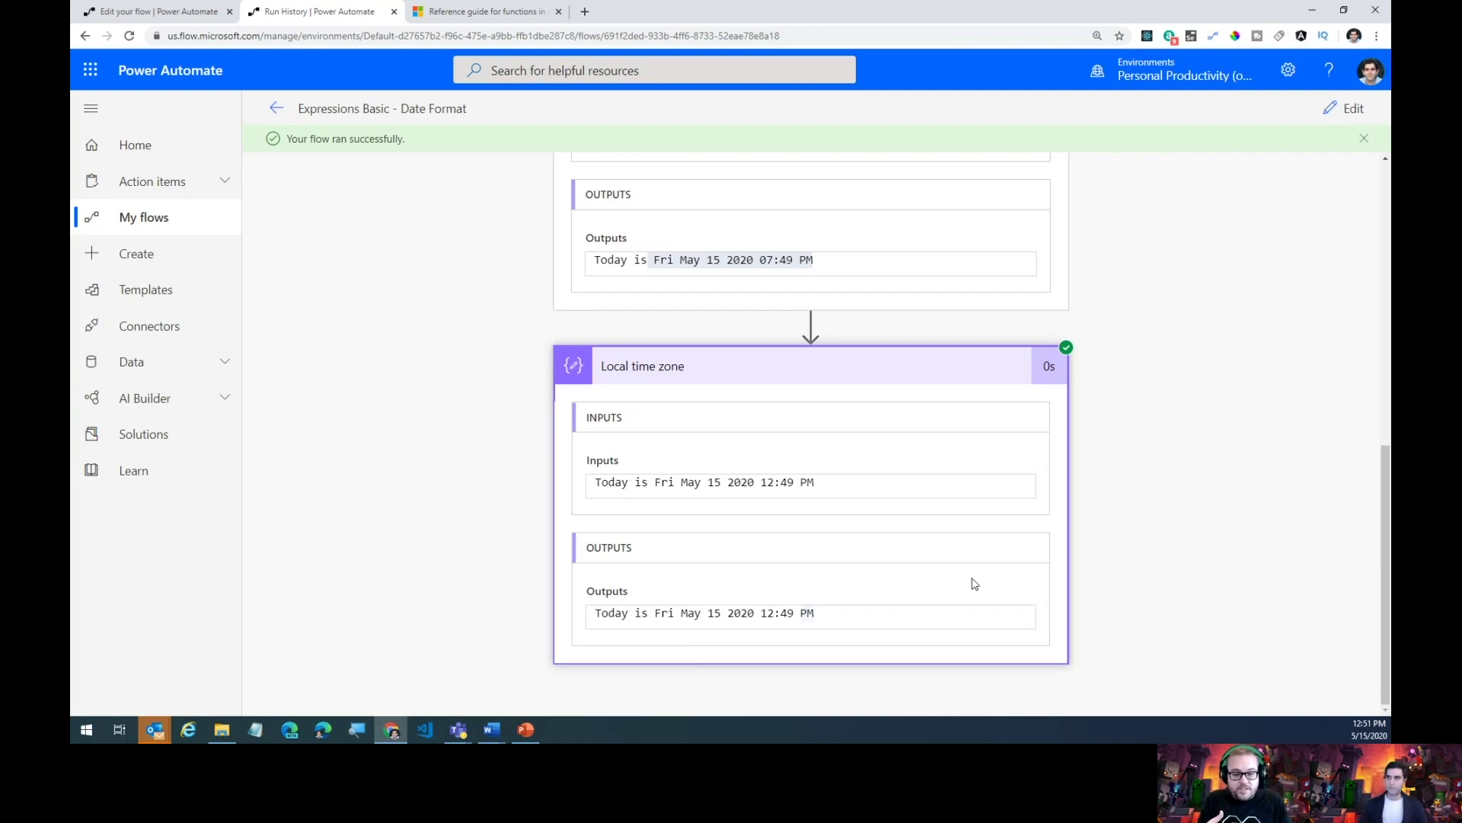
Return the flow to edit mode and open the concat expression of the Local time zone action.
left_click(1345, 109)
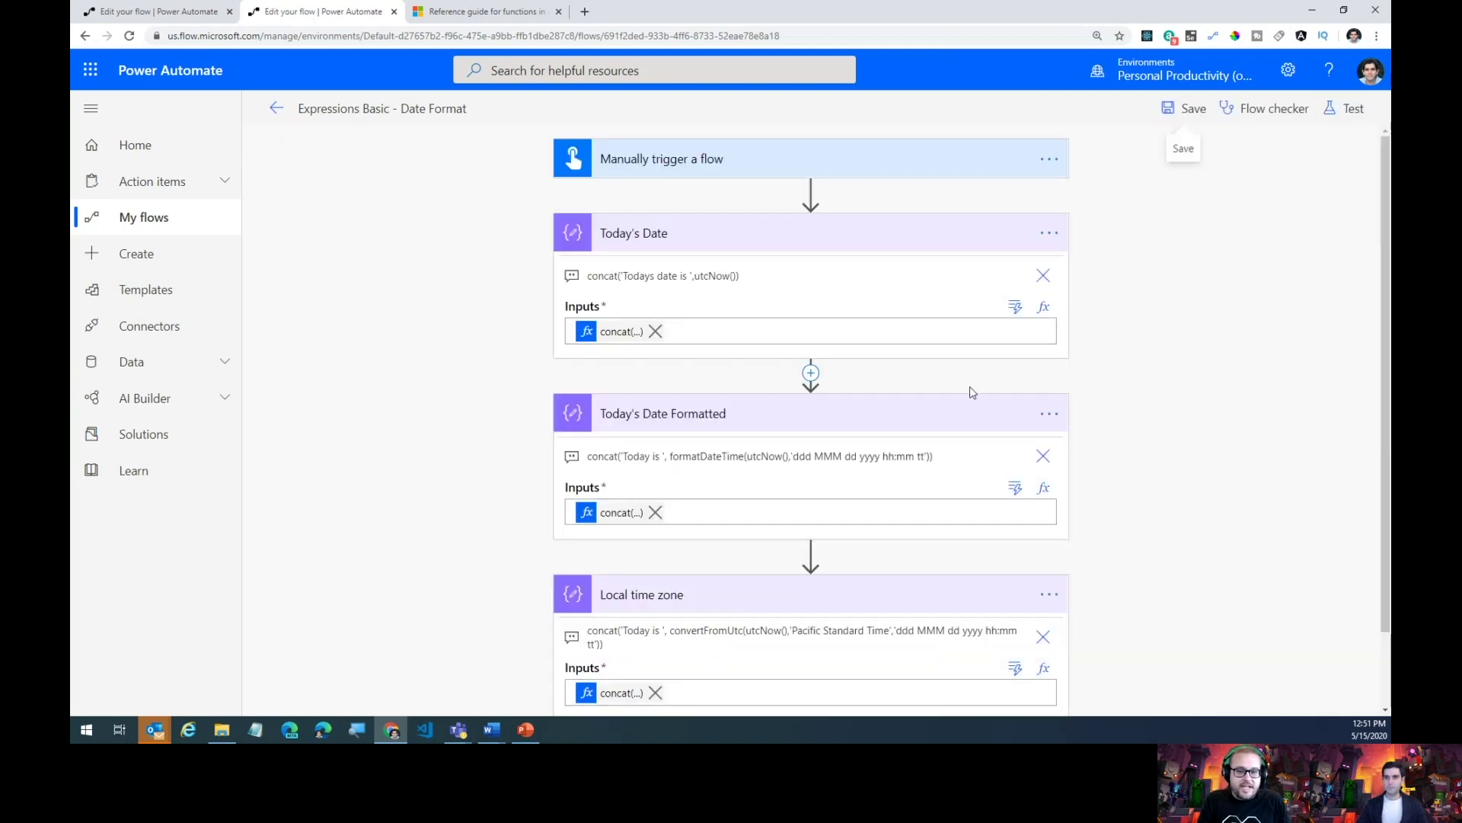
scroll(777, 591, "down", 2)
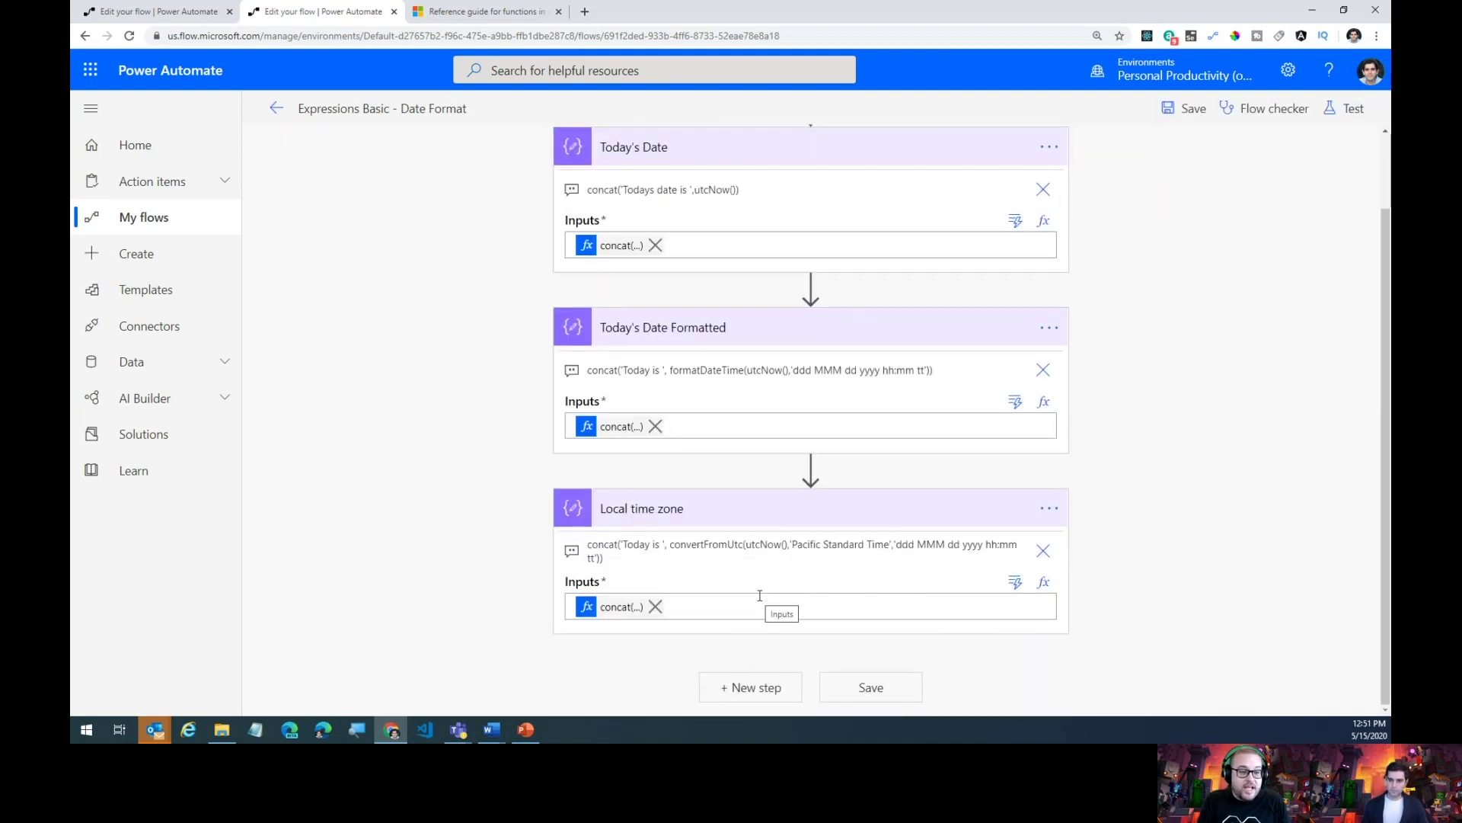
left_click(610, 607)
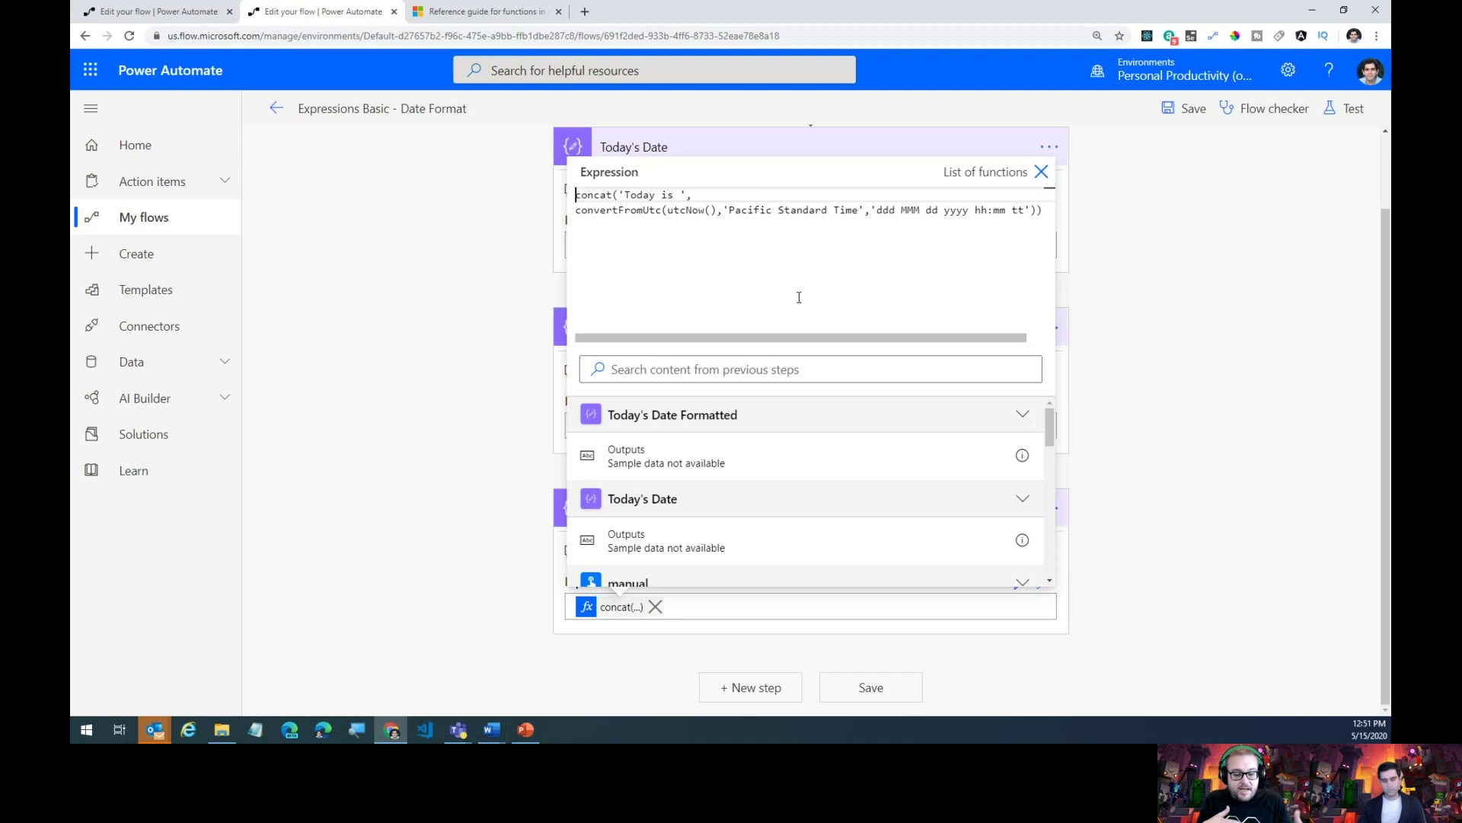
key("ctrl+plus")
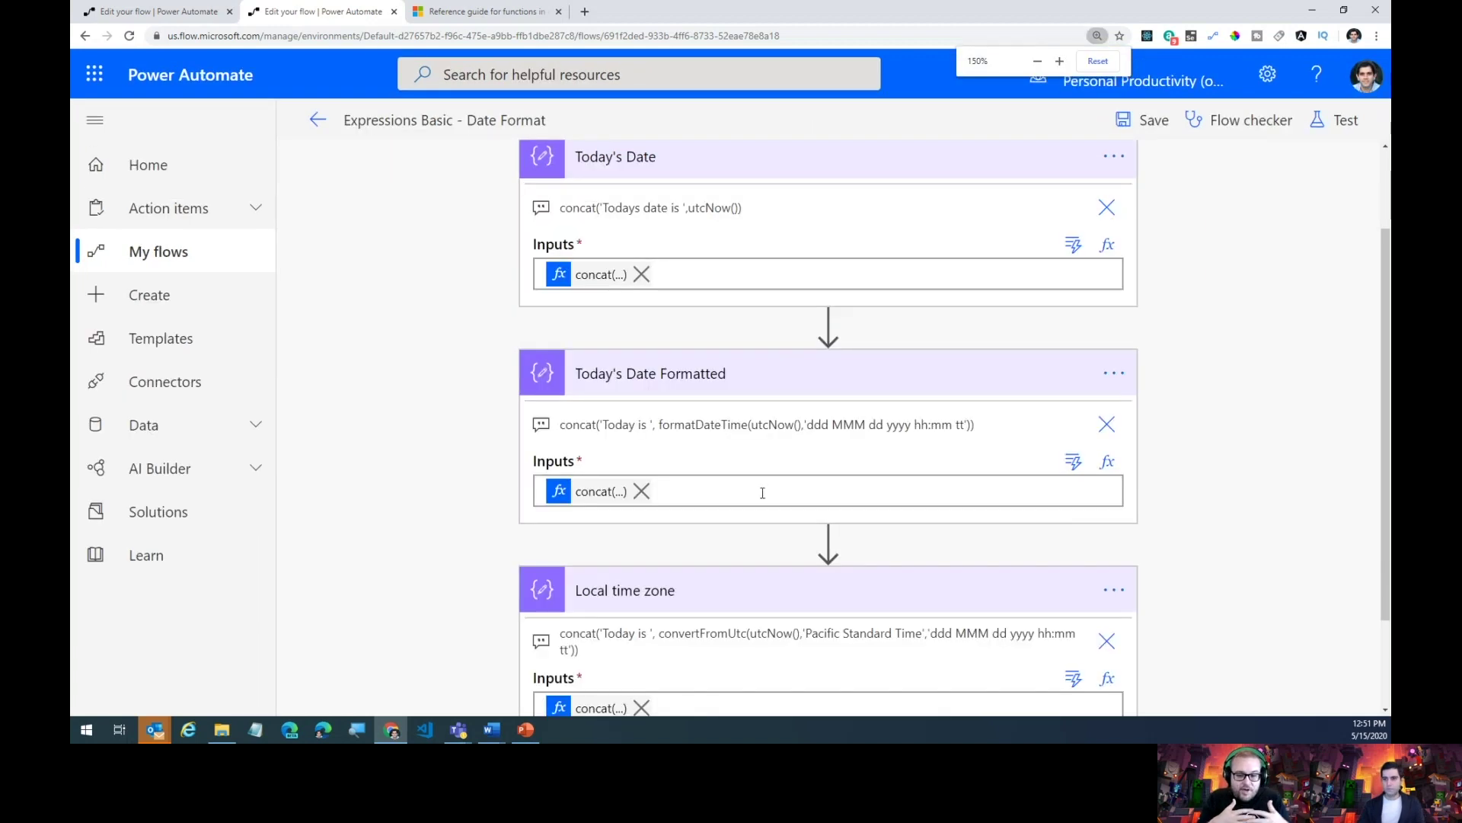
scroll(762, 493, "down", 2)
left_click(1108, 568)
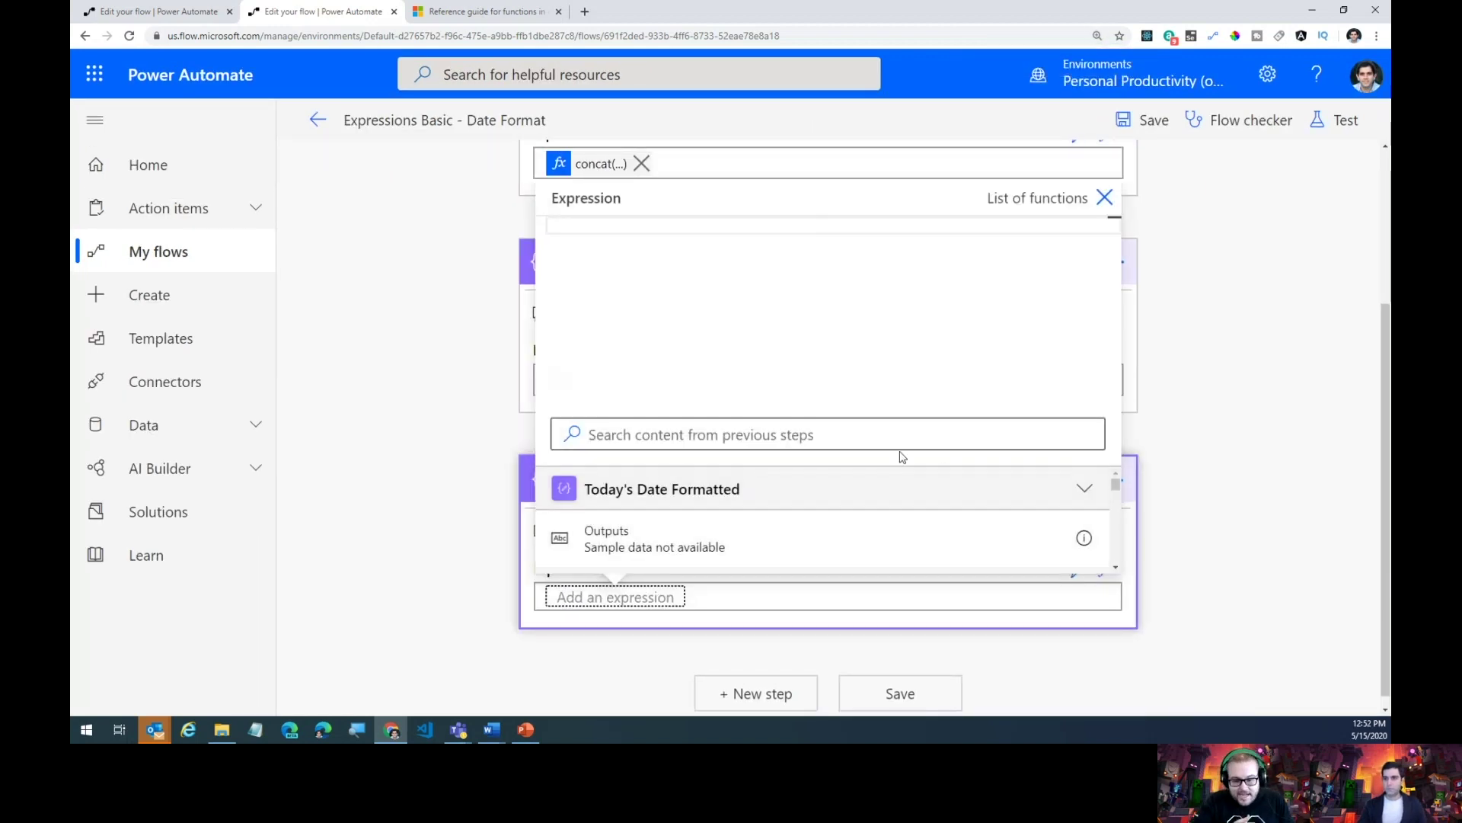
left_click(1241, 486)
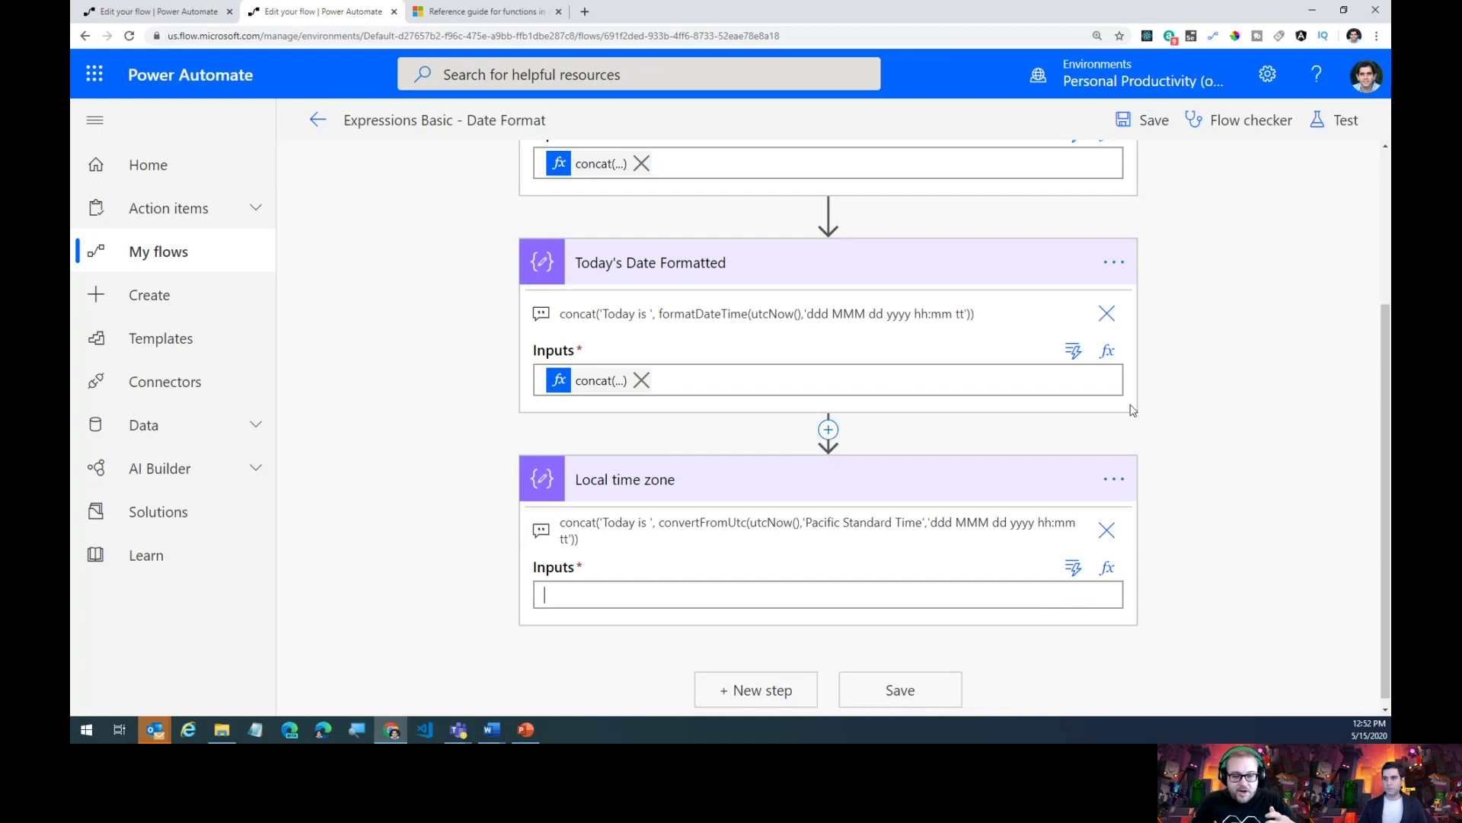
left_click(1107, 351)
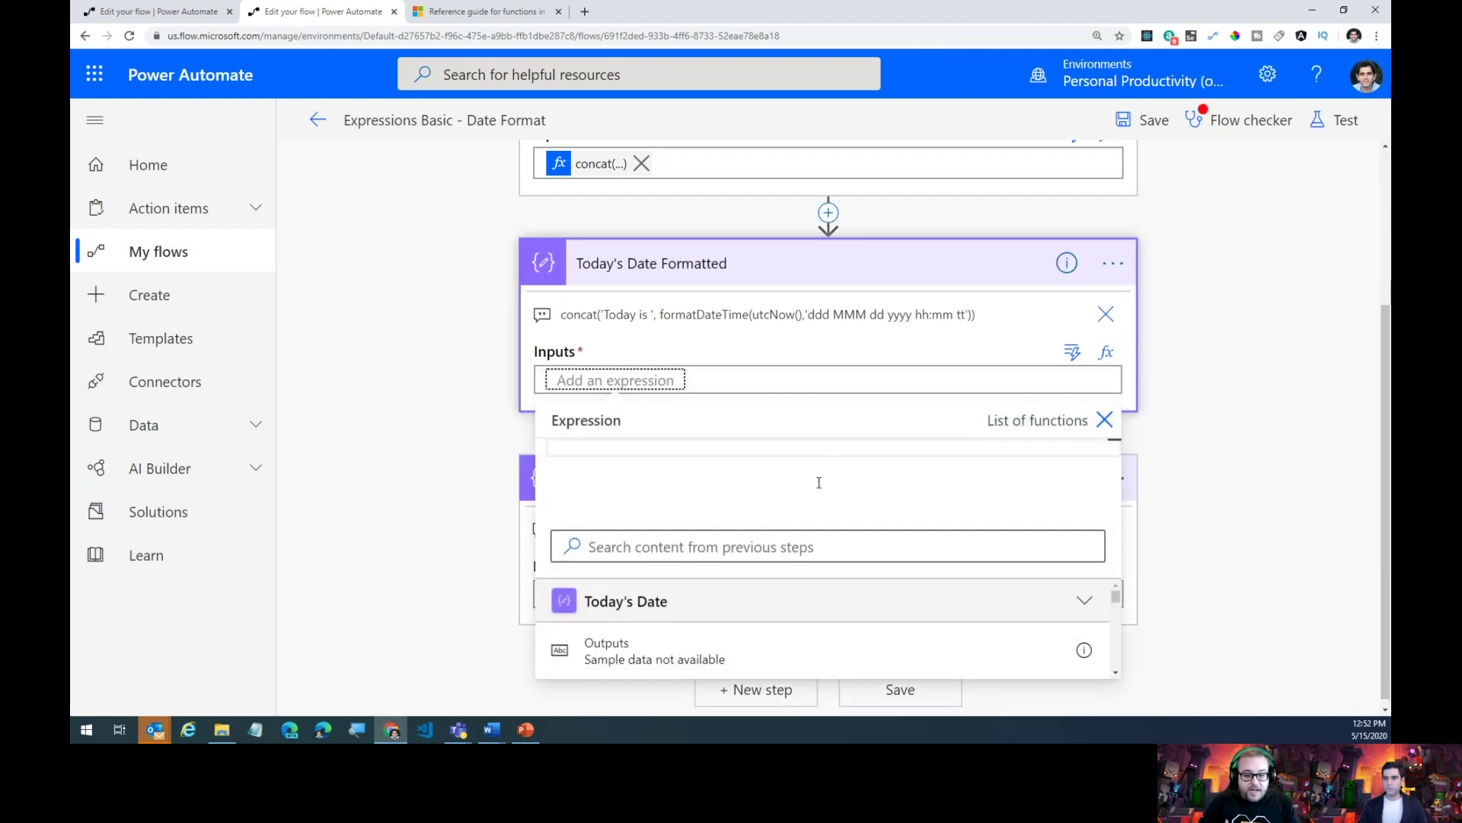
left_click(1104, 420)
scroll(1116, 446, "up", 3)
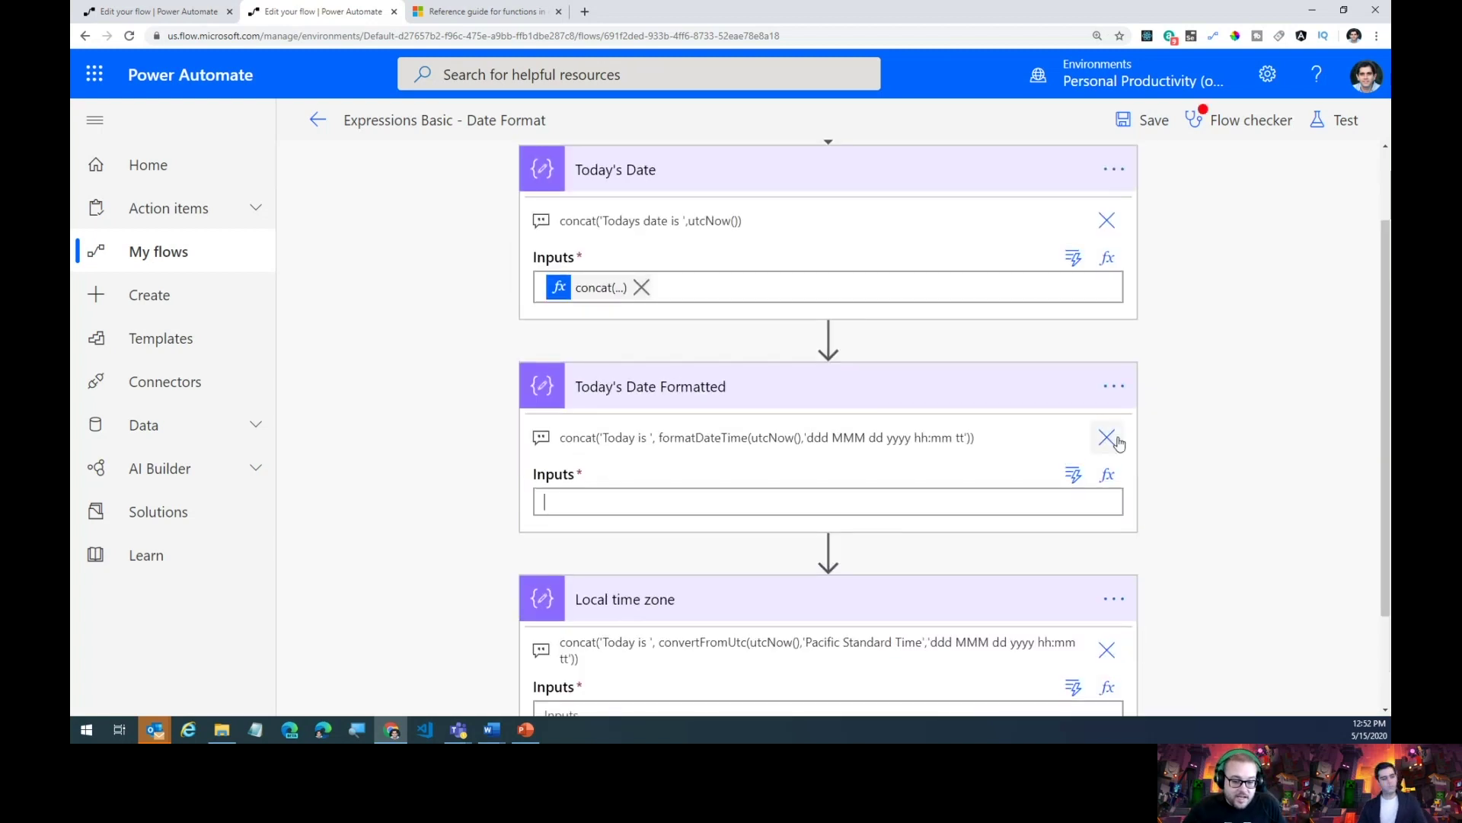
key("ctrl+minus")
key("ctrl+minus")
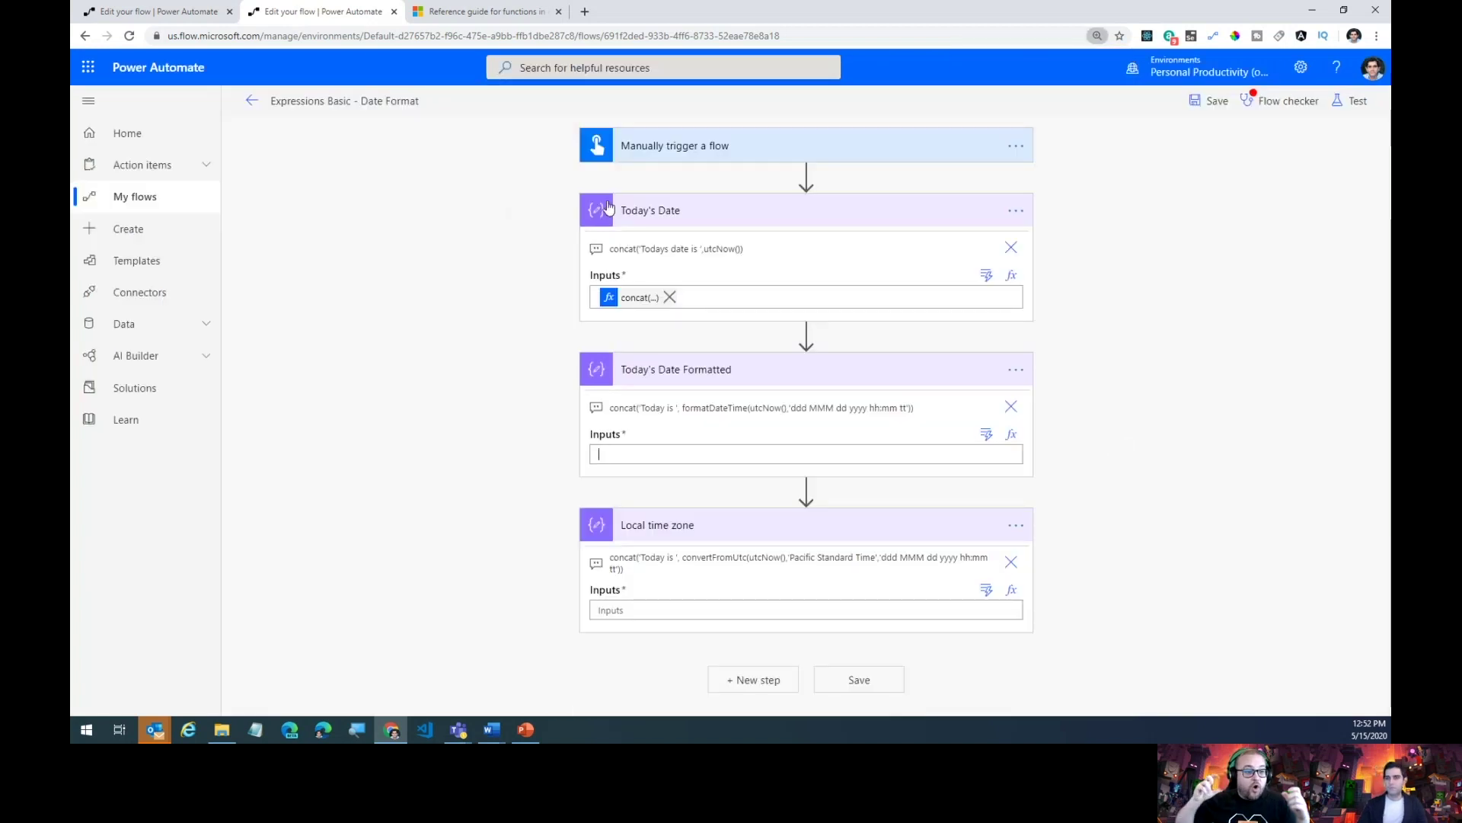
Leave the editor without saving, reopen the flow for editing and open the Local time zone action's concat expression.
left_click(251, 100)
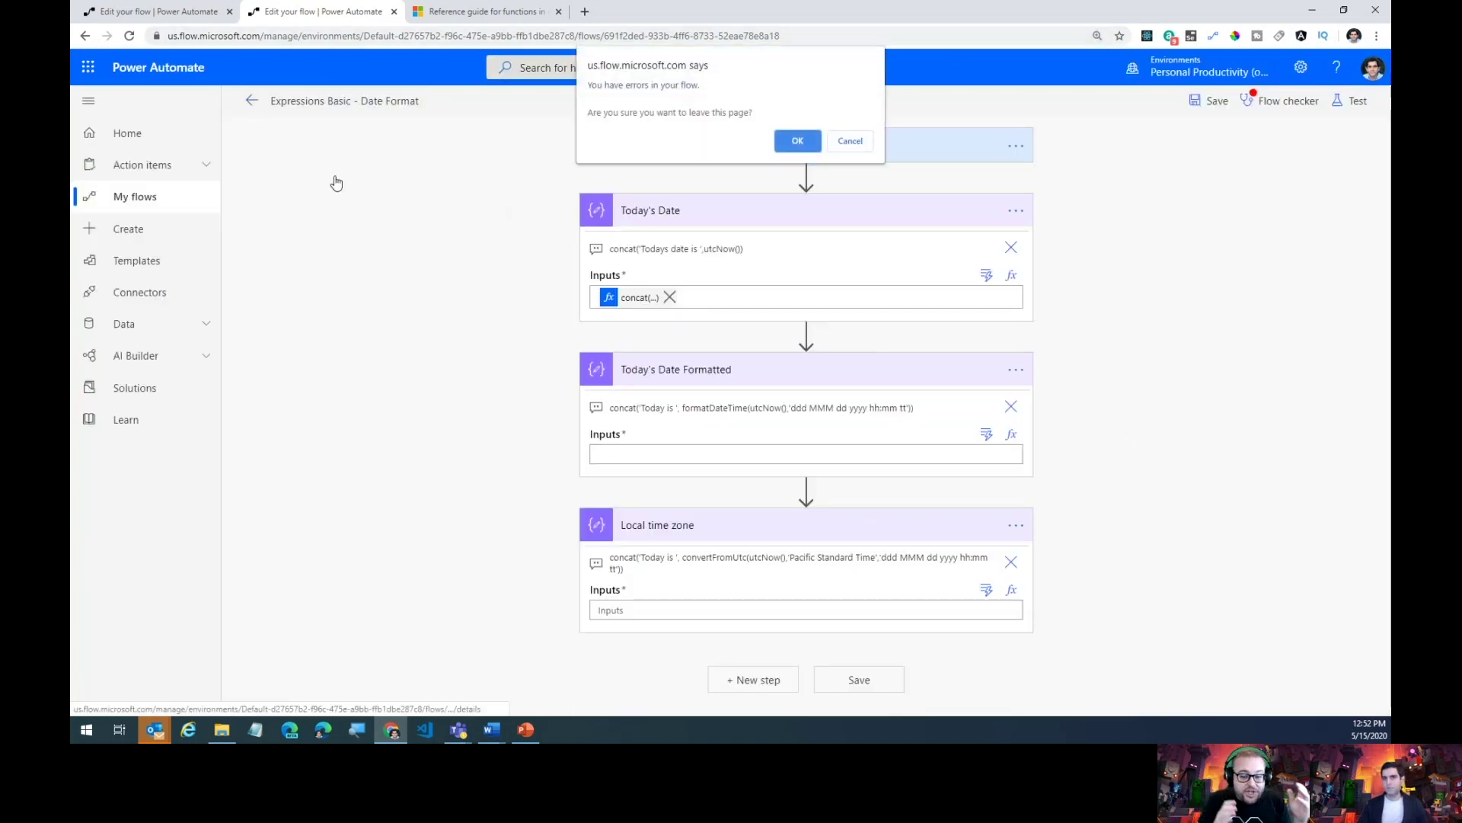
key("Return")
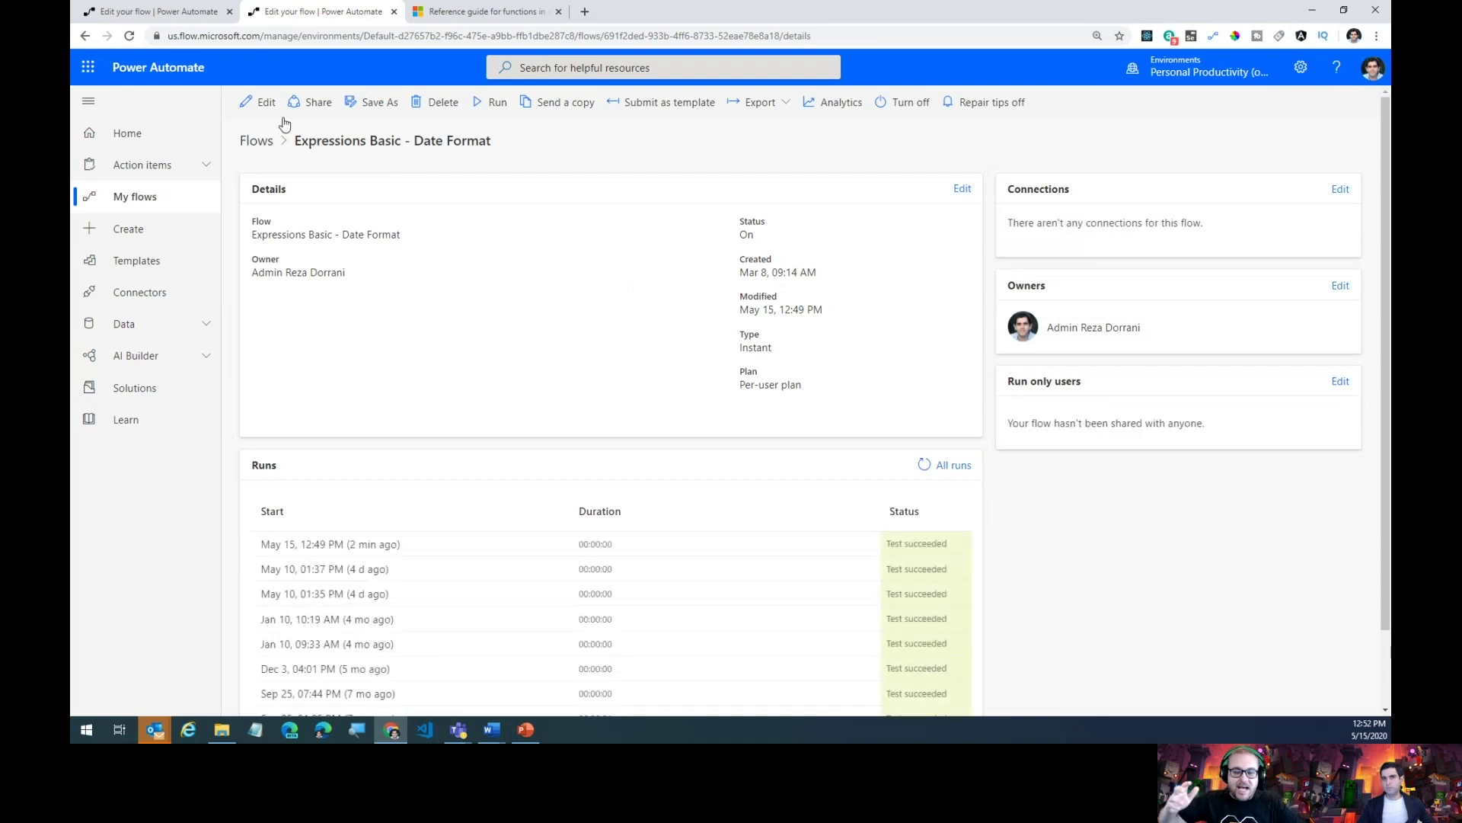
left_click(265, 103)
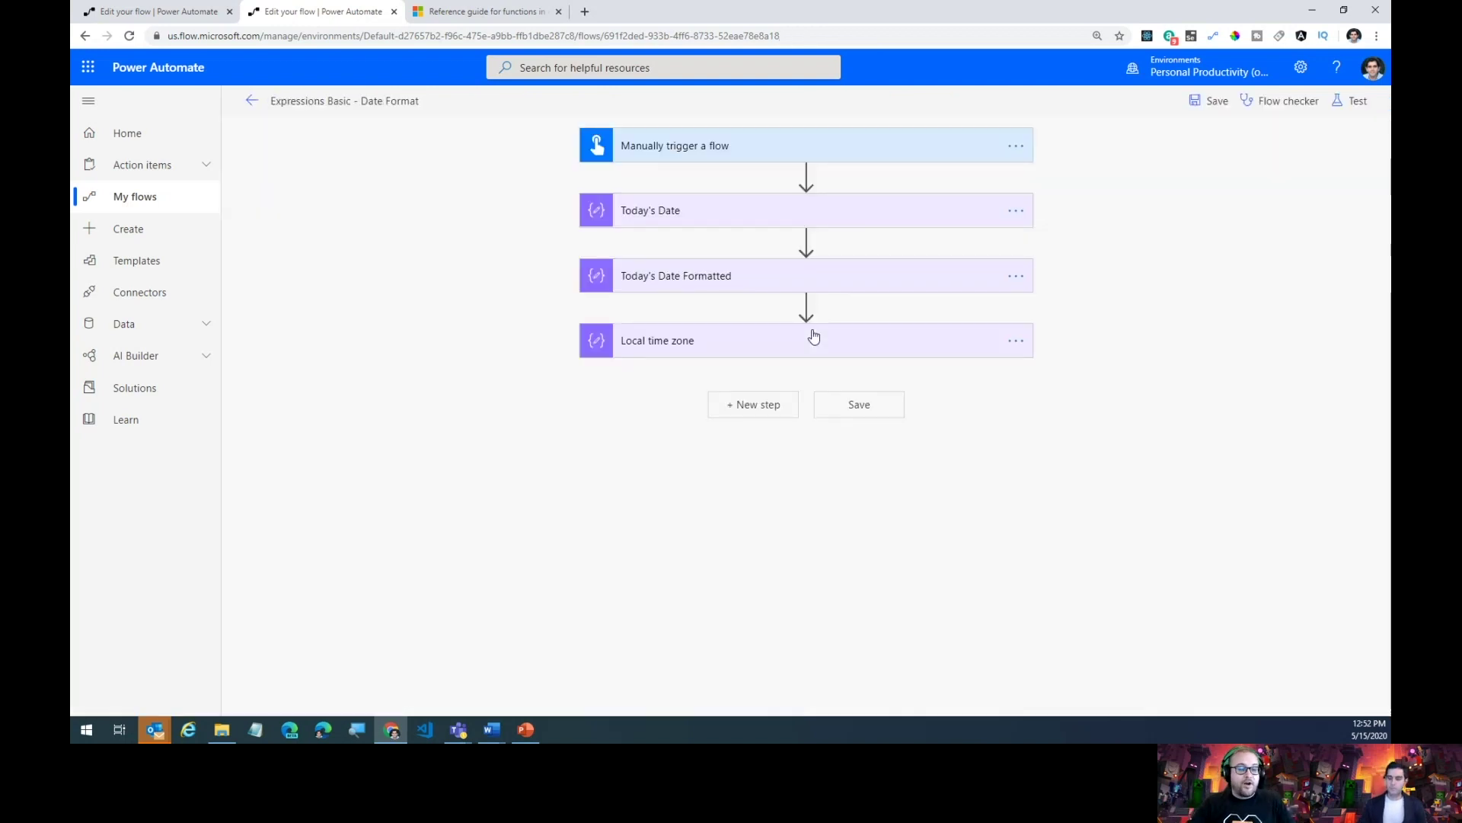
left_click(811, 344)
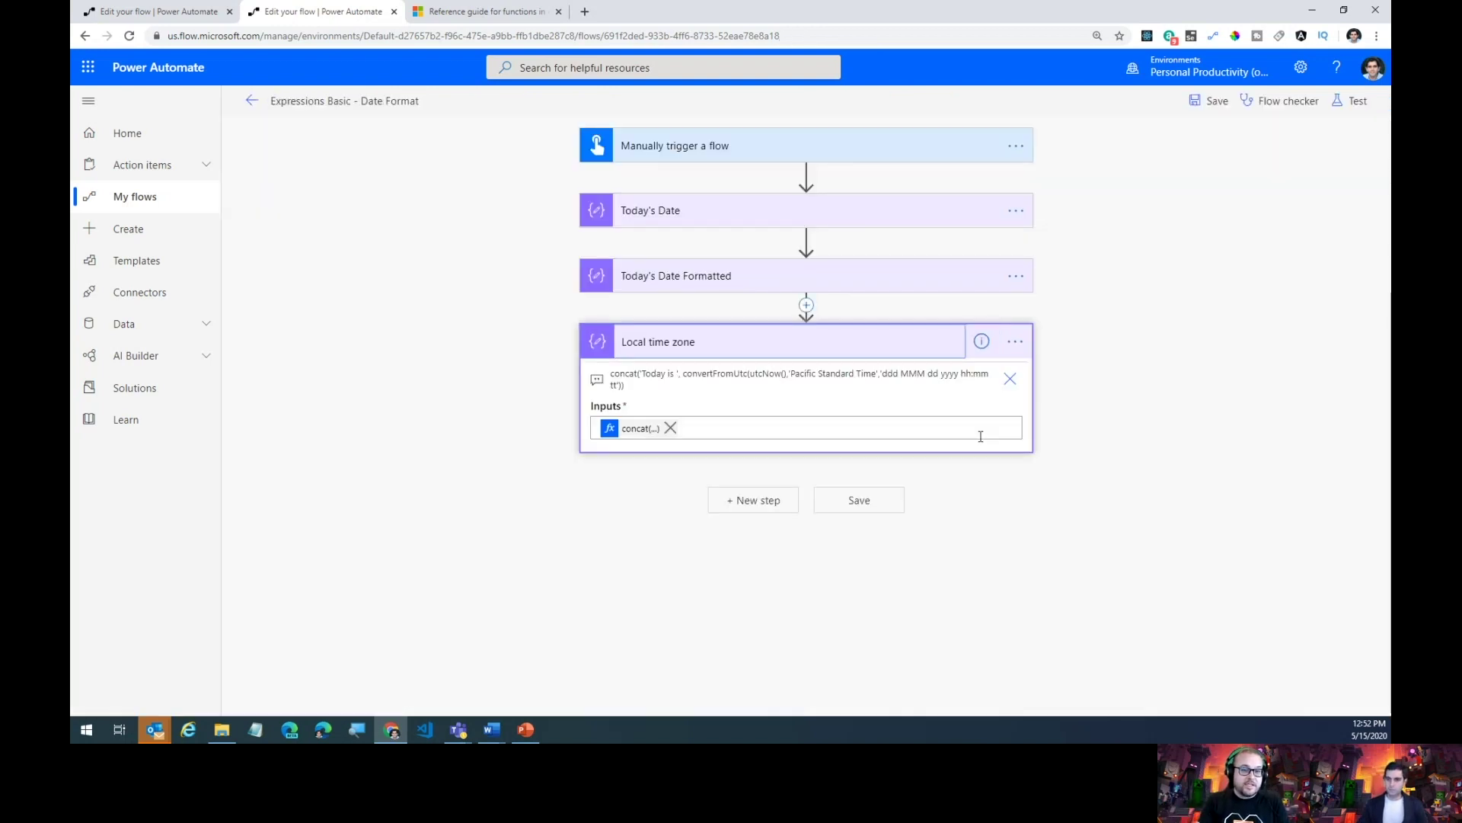
left_click(647, 437)
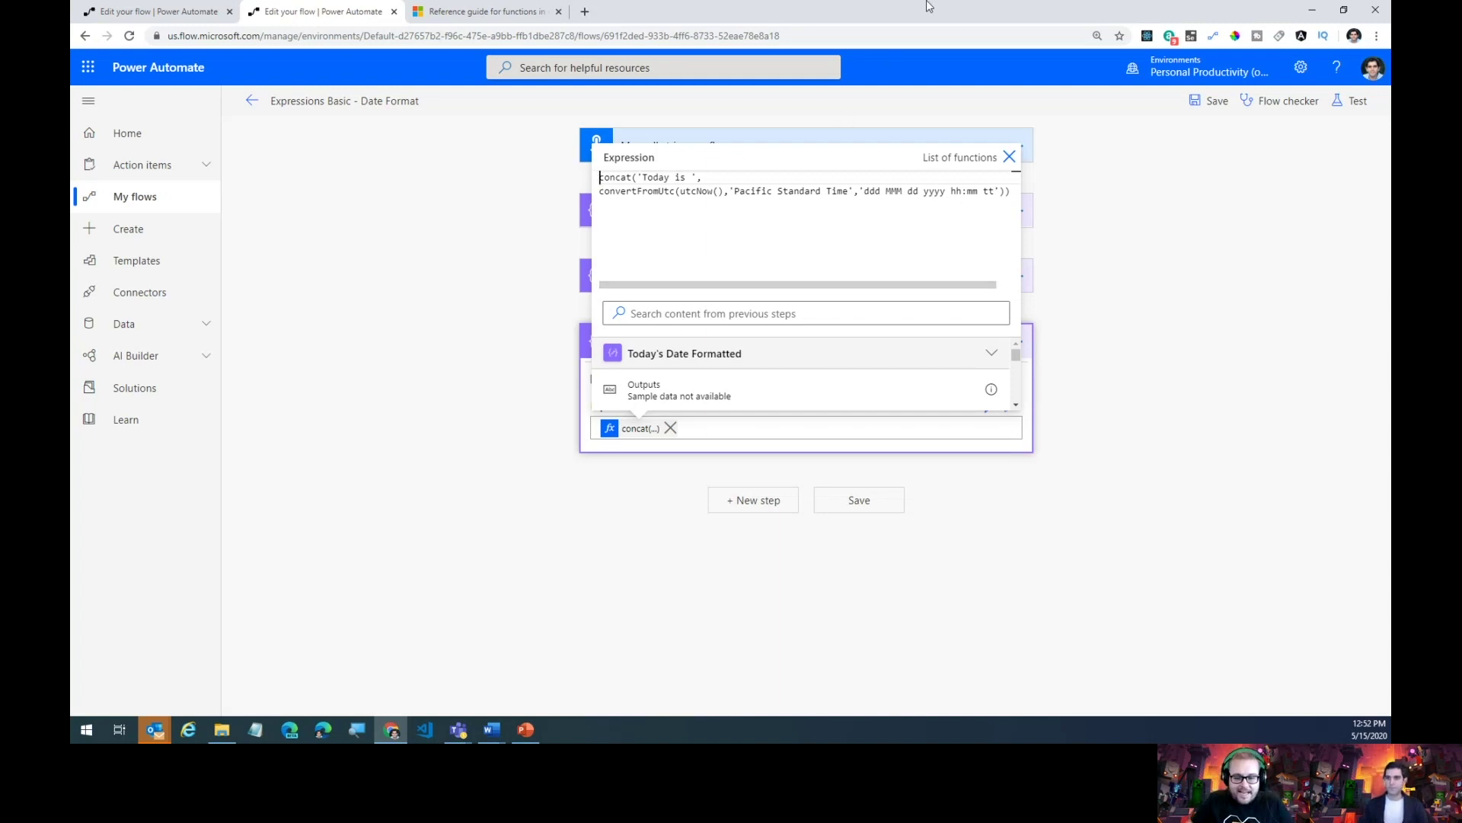
mouse_move(896, 6)
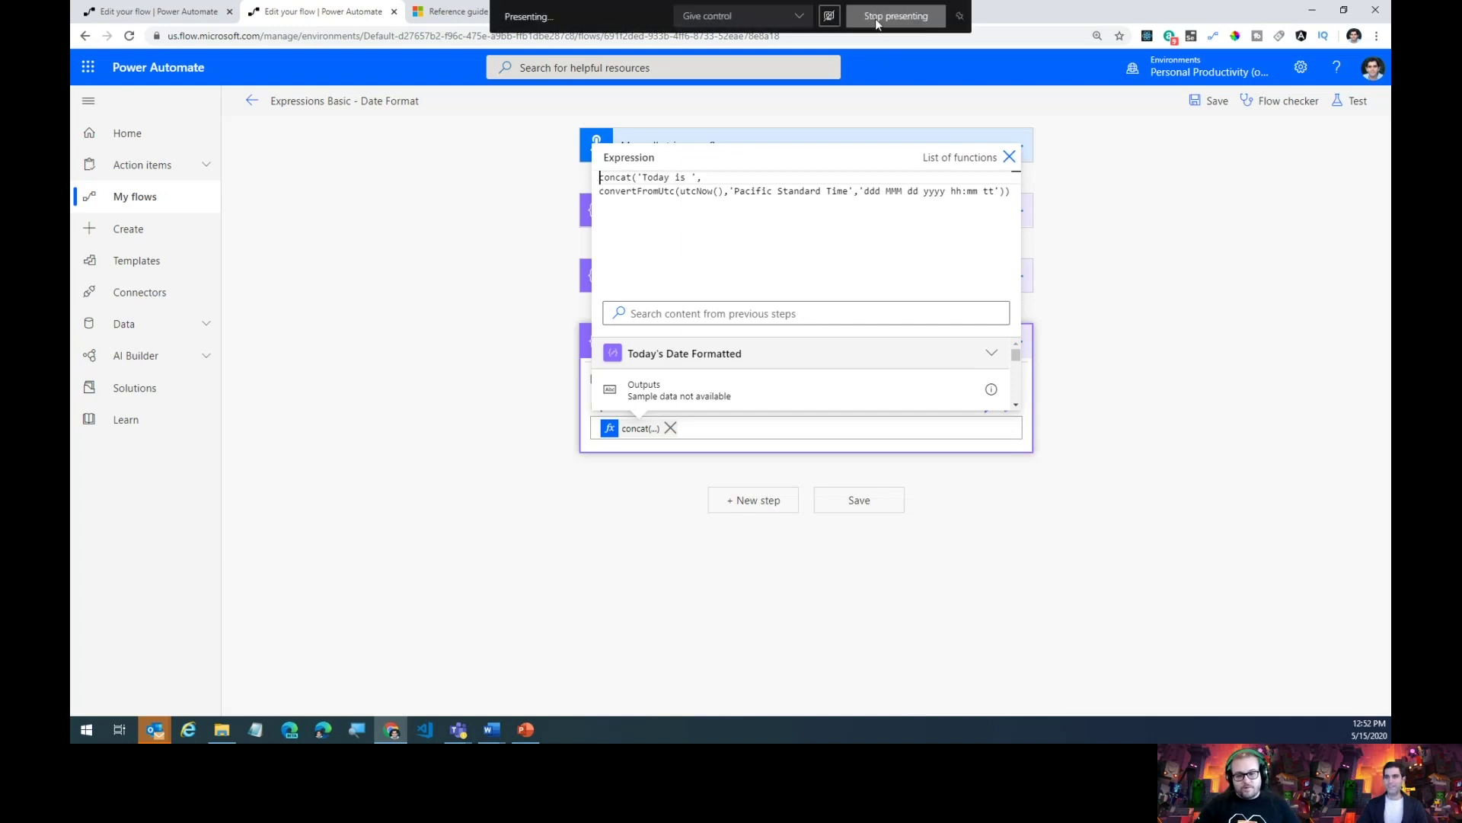